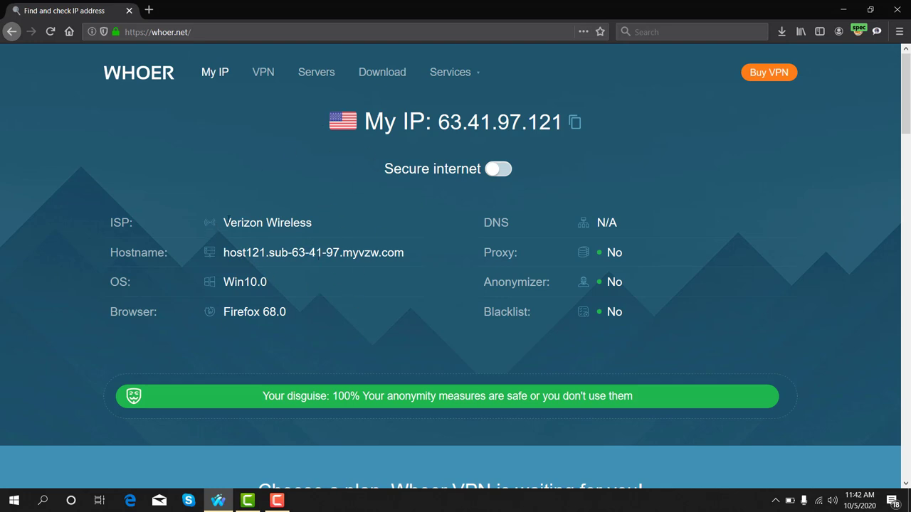
- Search Bing for 'qmee' in a new tab and open the Qmee website from the top result
{"action": "left_click_drag", "start_coordinate": [230, 222], "coordinate": [314, 225]}
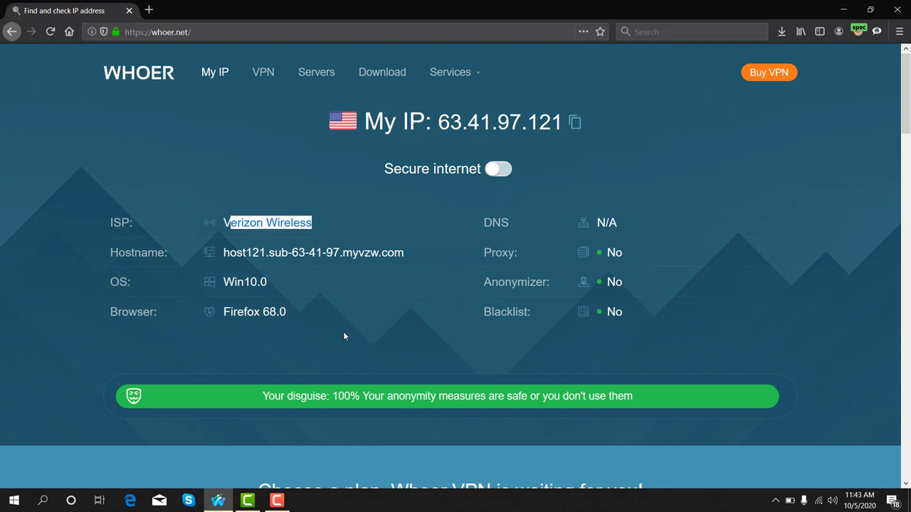
{"action": "left_click", "coordinate": [148, 10]}
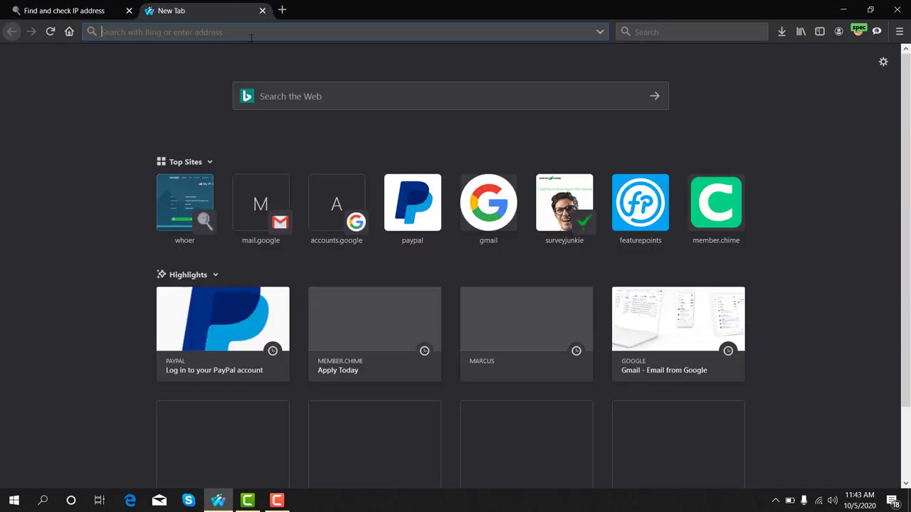
{"action": "type", "text": "qmee"}
{"action": "key", "text": "Return"}
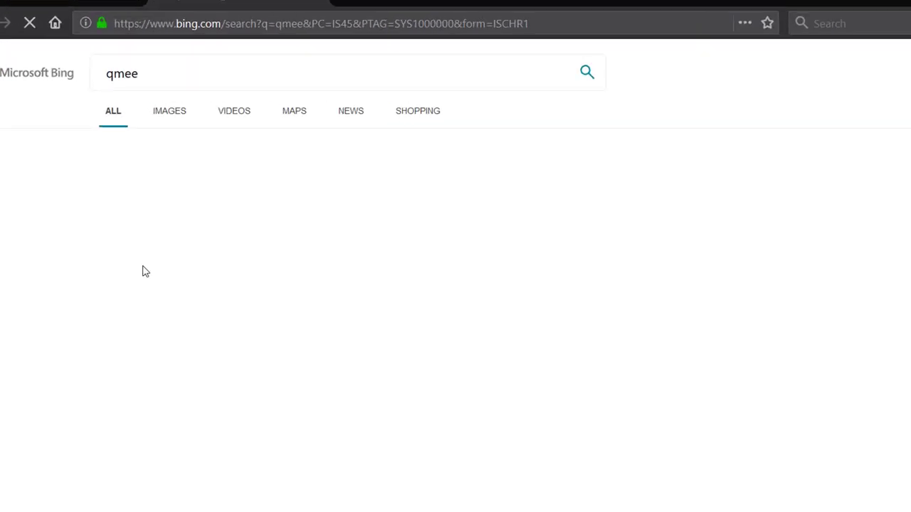
{"action": "left_click_drag", "start_coordinate": [105, 99], "coordinate": [177, 97]}
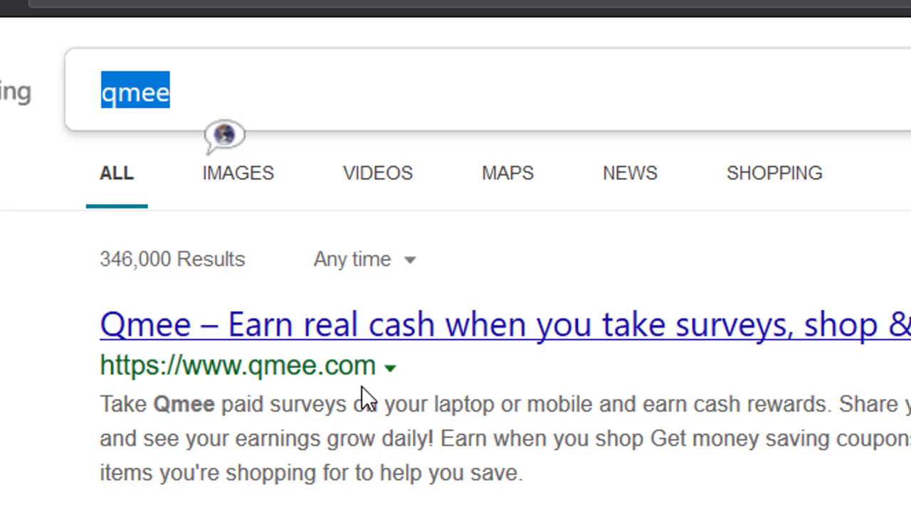
{"action": "left_click", "coordinate": [171, 350]}
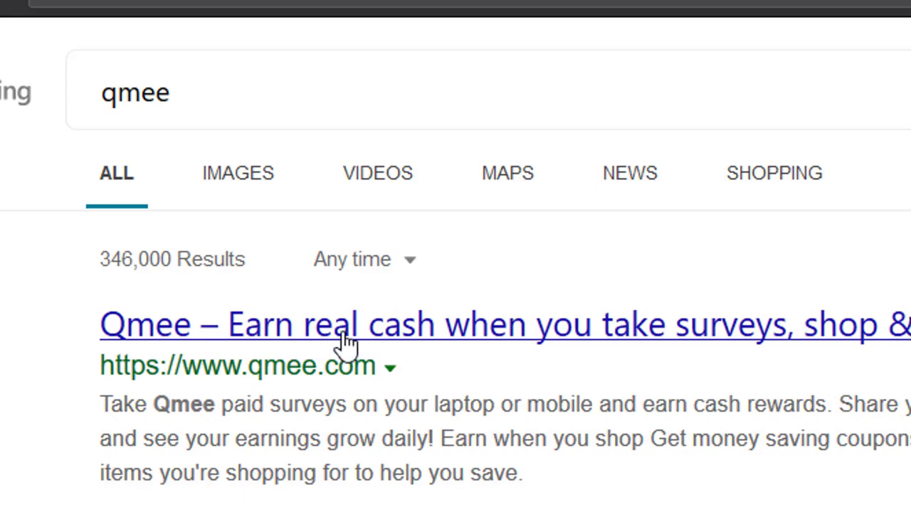
{"action": "left_click", "coordinate": [343, 335]}
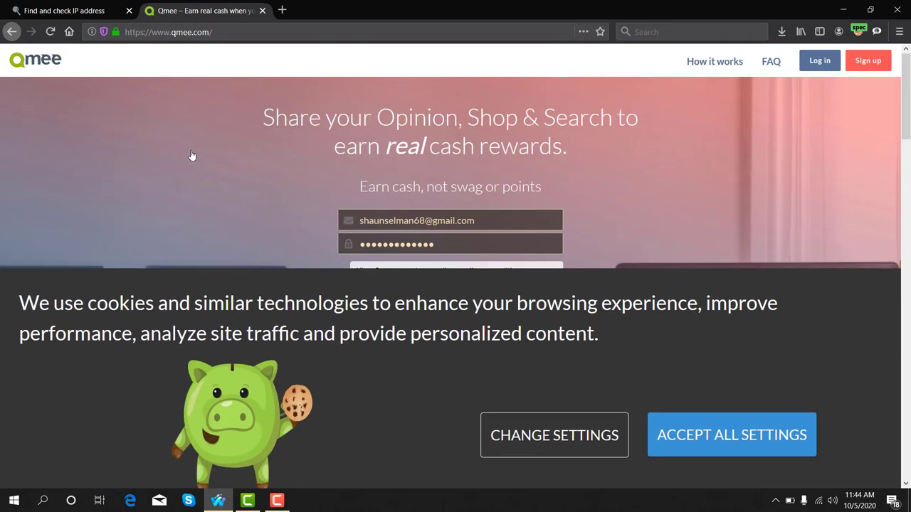
- Accept all cookie settings and enter the account e-mail address in the sign-up form
{"action": "left_click", "coordinate": [736, 432]}
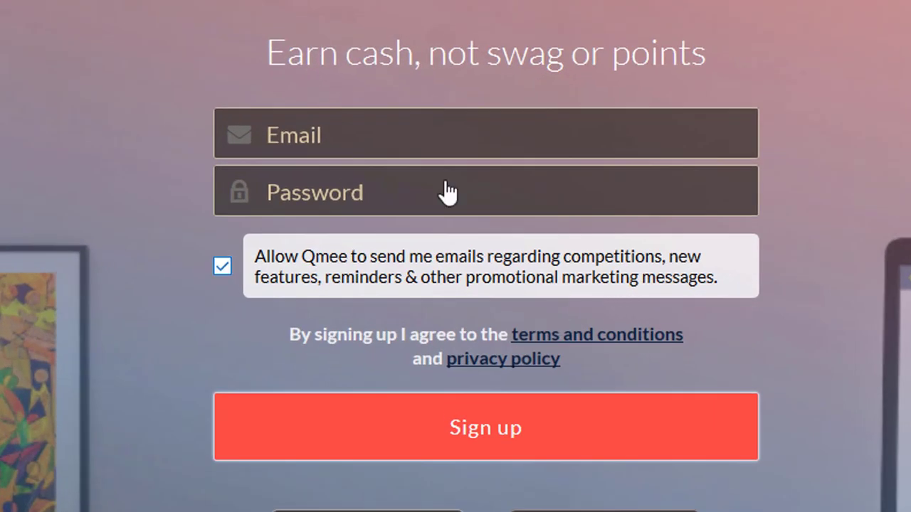
{"action": "left_click", "coordinate": [341, 133]}
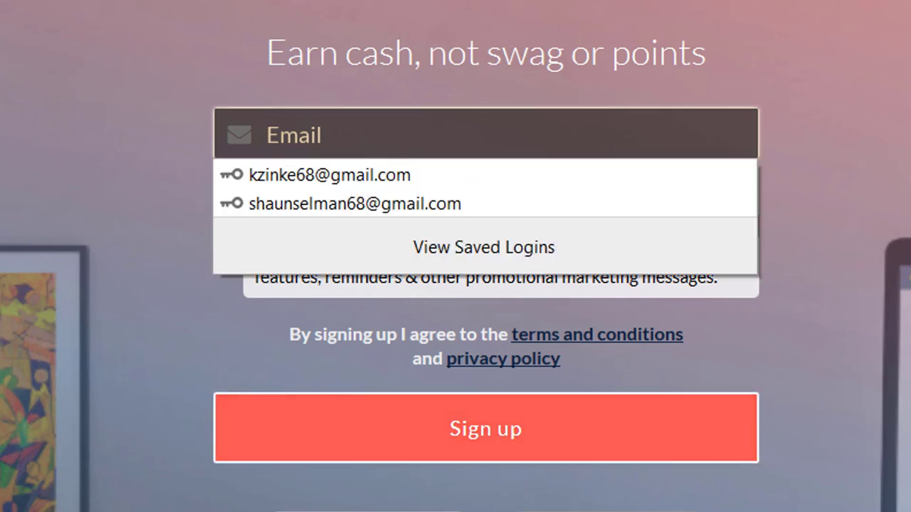
{"action": "left_click", "coordinate": [448, 135]}
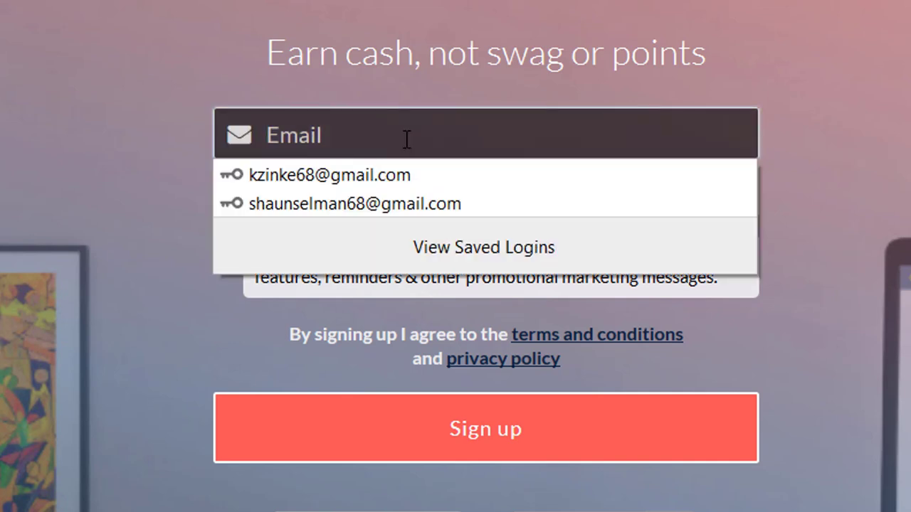
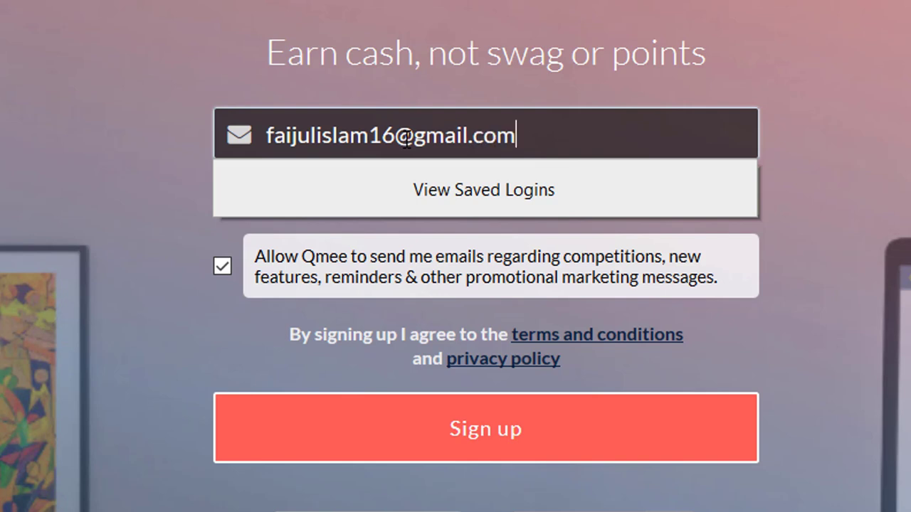
{"action": "left_click", "coordinate": [65, 107]}
- Enter the account password, keep the marketing e-mails consent ticked, and submit the sign-up
{"action": "left_click", "coordinate": [385, 185]}
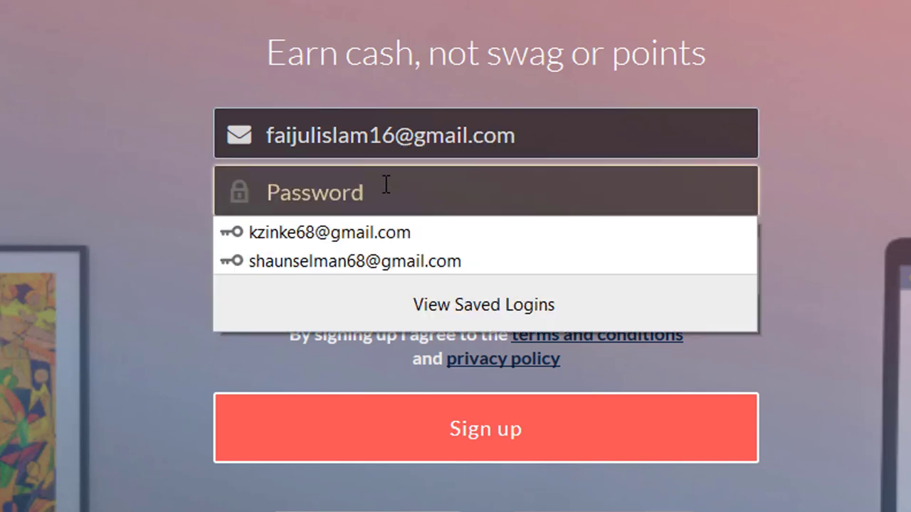
{"action": "type", "text": "•••••••"}
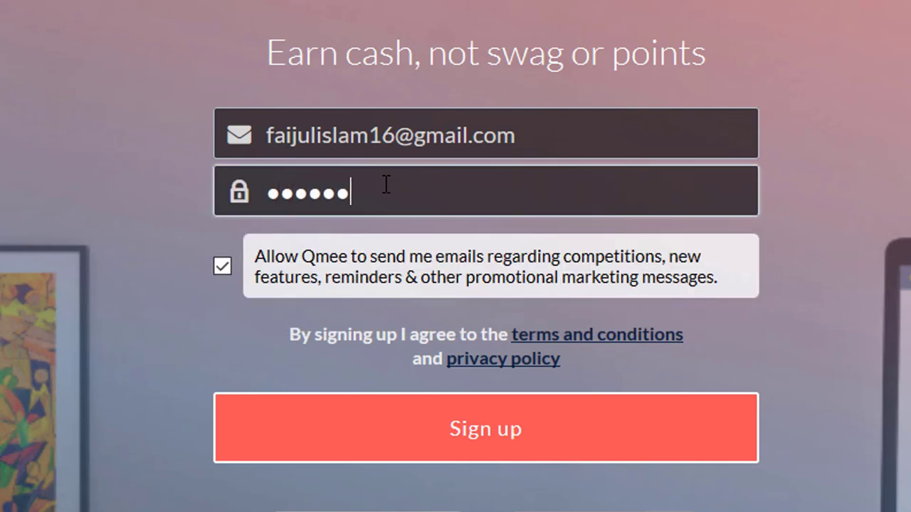
{"action": "type", "text": "••"}
{"action": "left_click", "coordinate": [222, 267]}
{"action": "left_click", "coordinate": [222, 268]}
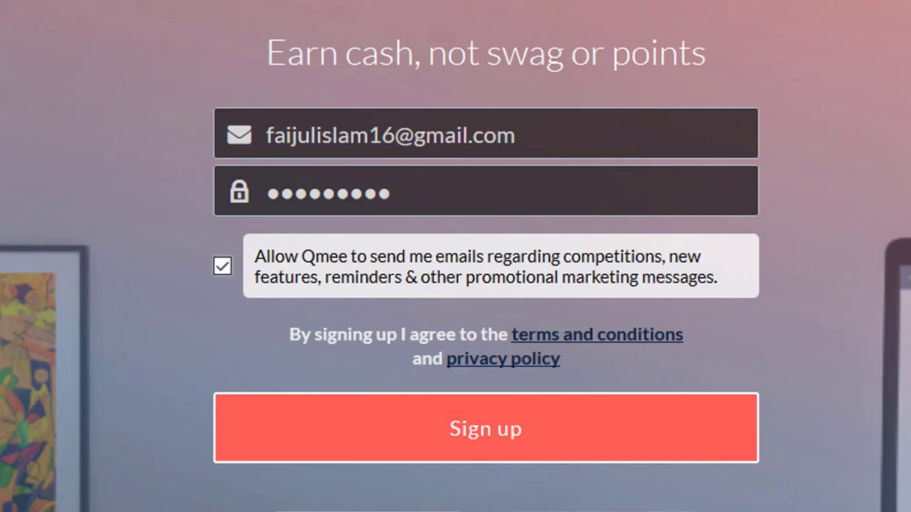
{"action": "left_click", "coordinate": [521, 431]}
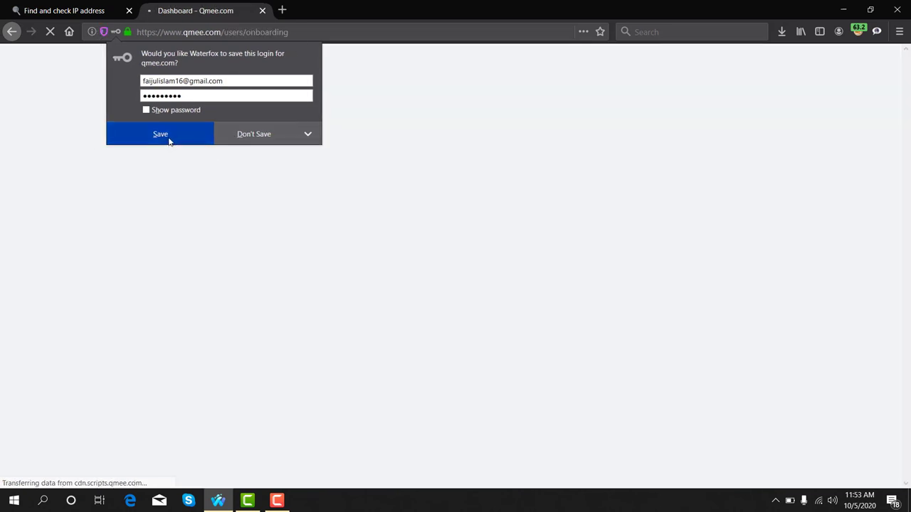
- Save the new login in the browser and finish the two-step dashboard tour
{"action": "left_click", "coordinate": [170, 138]}
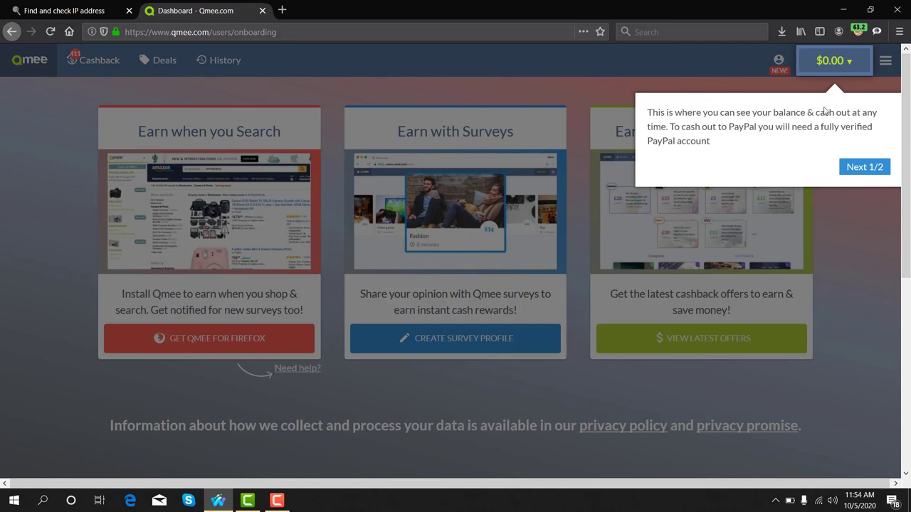
{"action": "left_click", "coordinate": [867, 171]}
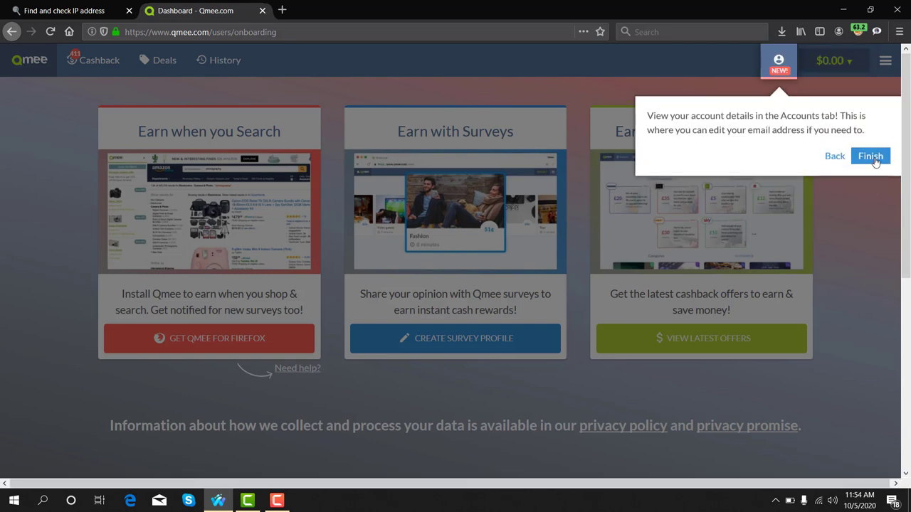
{"action": "left_click", "coordinate": [870, 156]}
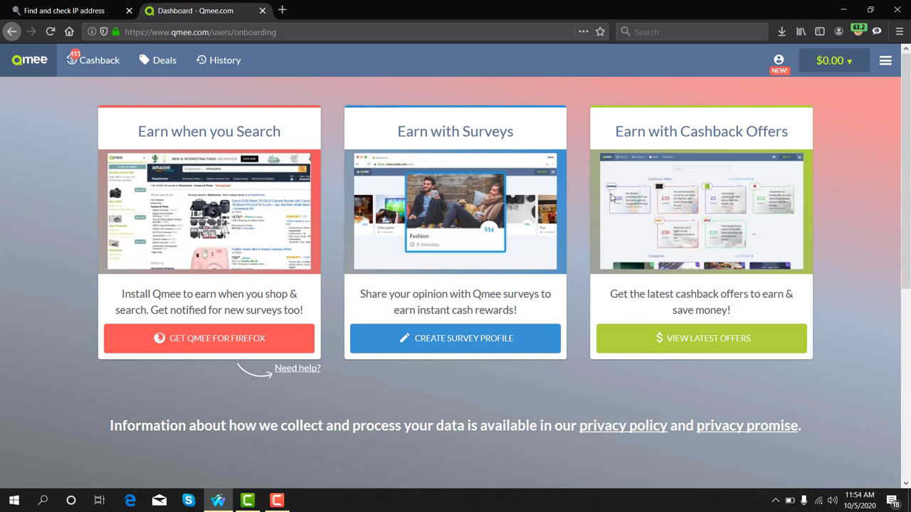
- Review the Search, Surveys and Cashback earning options, then start creating the survey profile
{"action": "left_click_drag", "start_coordinate": [282, 133], "coordinate": [281, 146]}
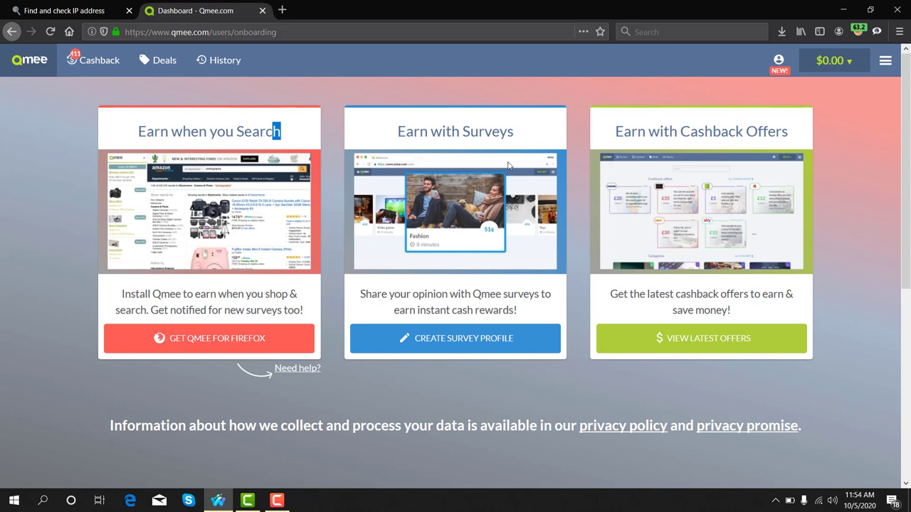
{"action": "left_click_drag", "start_coordinate": [402, 134], "coordinate": [518, 136]}
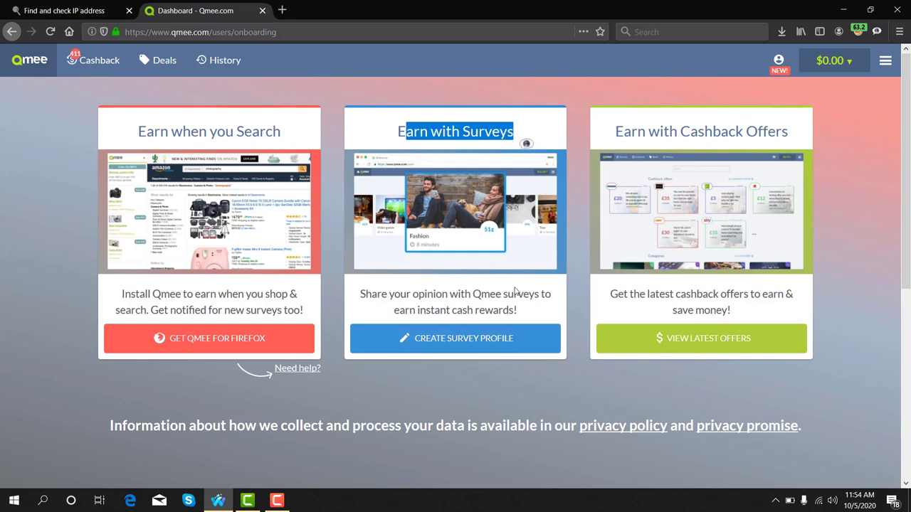
{"action": "left_click_drag", "start_coordinate": [787, 133], "coordinate": [656, 132]}
{"action": "left_click", "coordinate": [639, 130]}
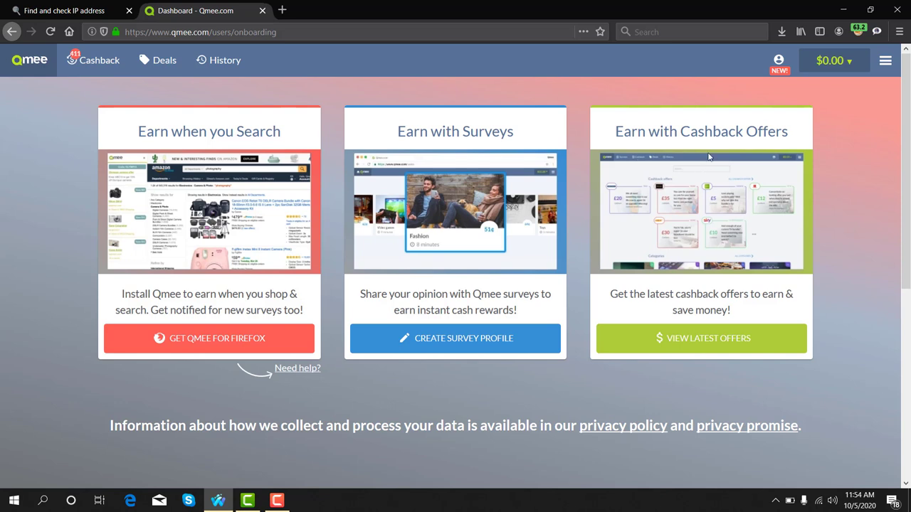
{"action": "left_click_drag", "start_coordinate": [608, 131], "coordinate": [790, 134]}
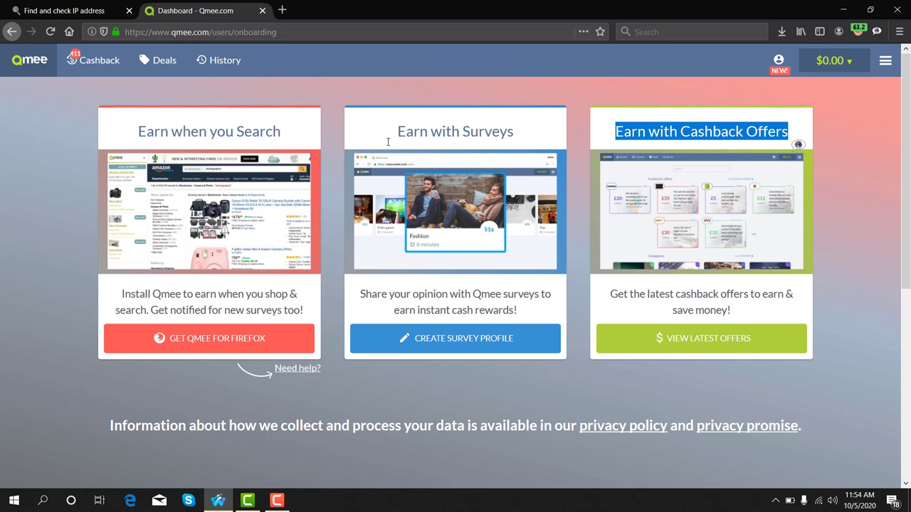
{"action": "left_click_drag", "start_coordinate": [395, 132], "coordinate": [515, 132]}
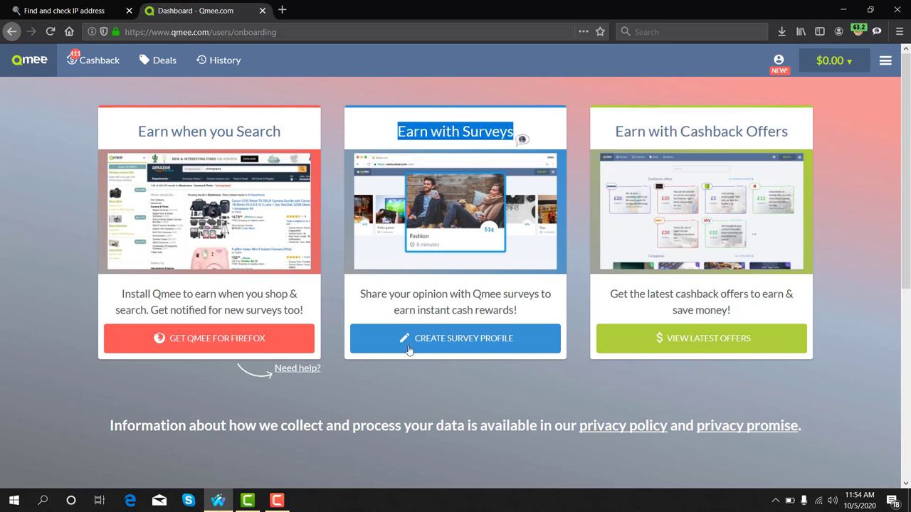
{"action": "left_click", "coordinate": [474, 348]}
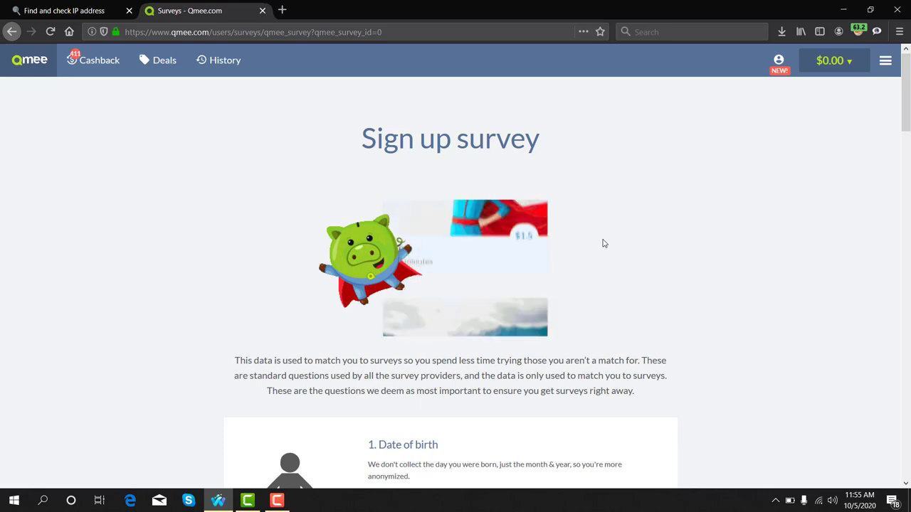
- Set the date of birth month to April
{"action": "scroll", "coordinate": [603, 241], "scroll_direction": "down", "scroll_amount": 3}
{"action": "scroll", "coordinate": [603, 241], "scroll_direction": "down", "scroll_amount": 3}
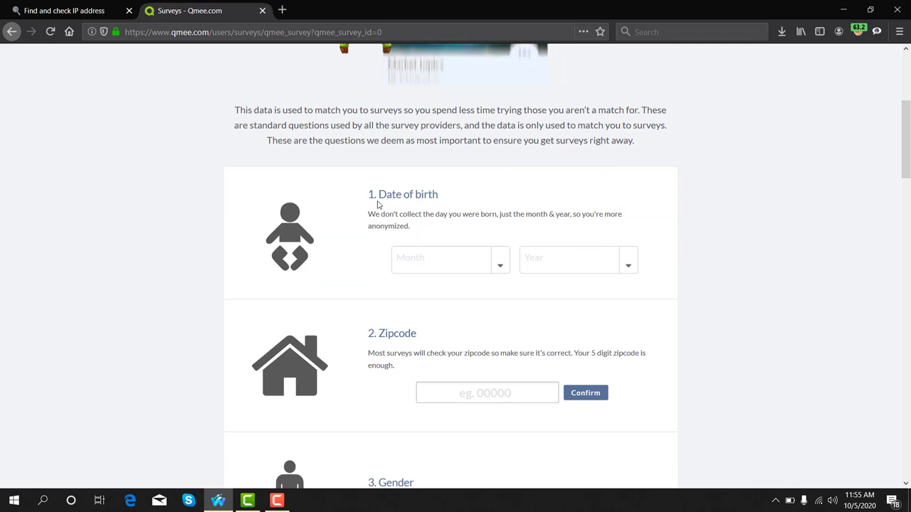
{"action": "left_click_drag", "start_coordinate": [373, 196], "coordinate": [420, 198]}
{"action": "left_click_drag", "start_coordinate": [433, 197], "coordinate": [448, 210]}
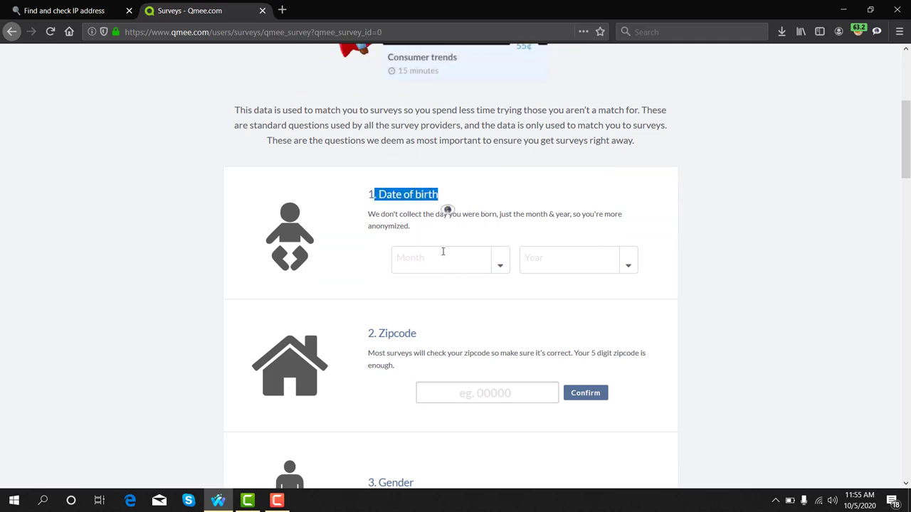
{"action": "left_click", "coordinate": [467, 257]}
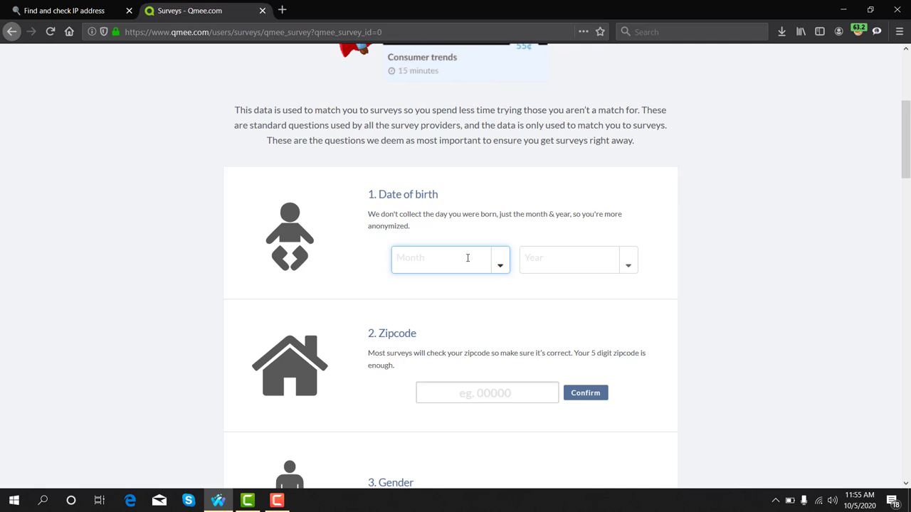
{"action": "type", "text": "04"}
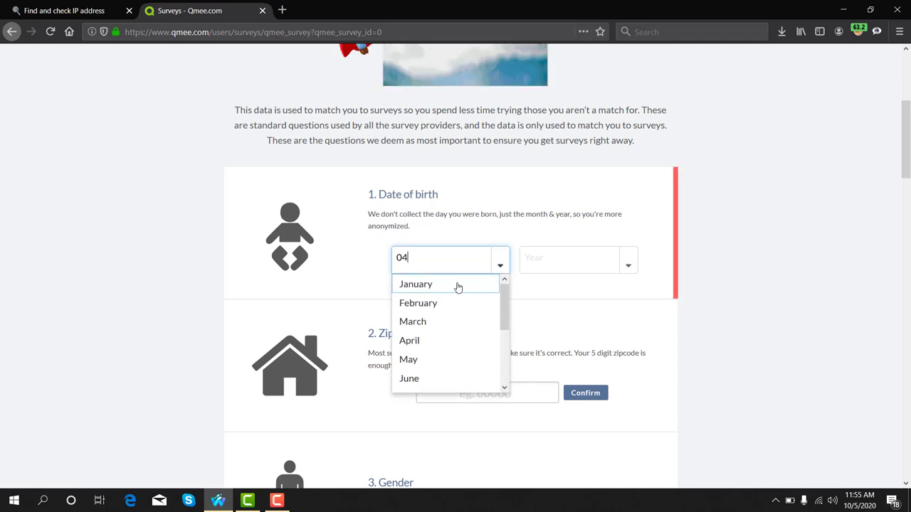
{"action": "left_click", "coordinate": [441, 336]}
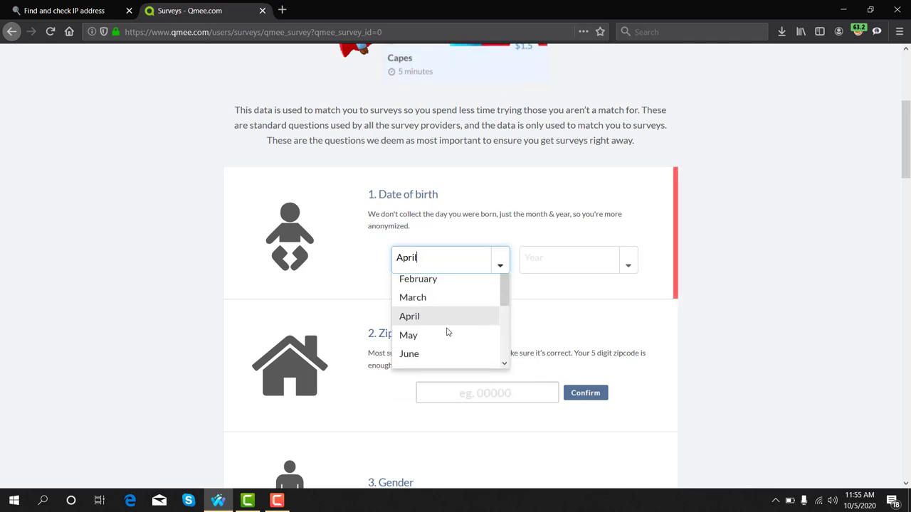
- Set the birth year to 1975, then open the 'real address' notes file
{"action": "left_click", "coordinate": [562, 259]}
{"action": "type", "text": "1976"}
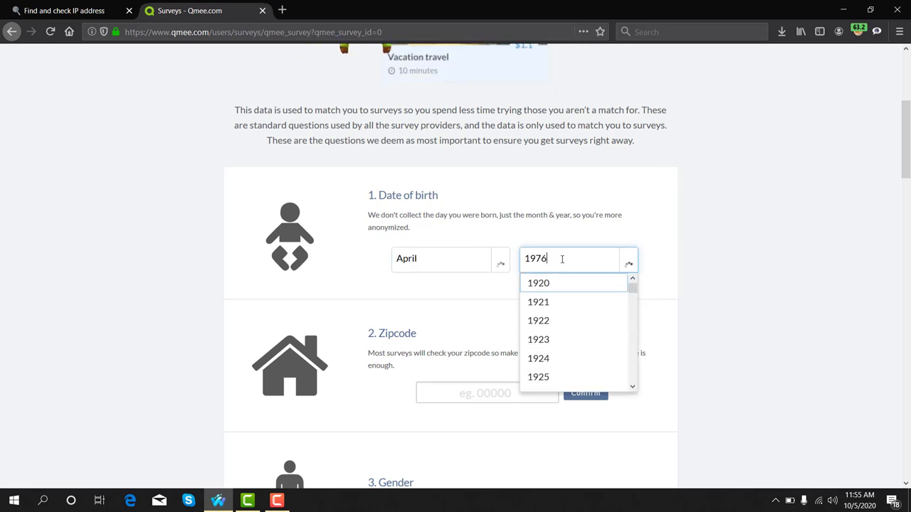
{"action": "key", "text": "BackSpace"}
{"action": "type", "text": "5"}
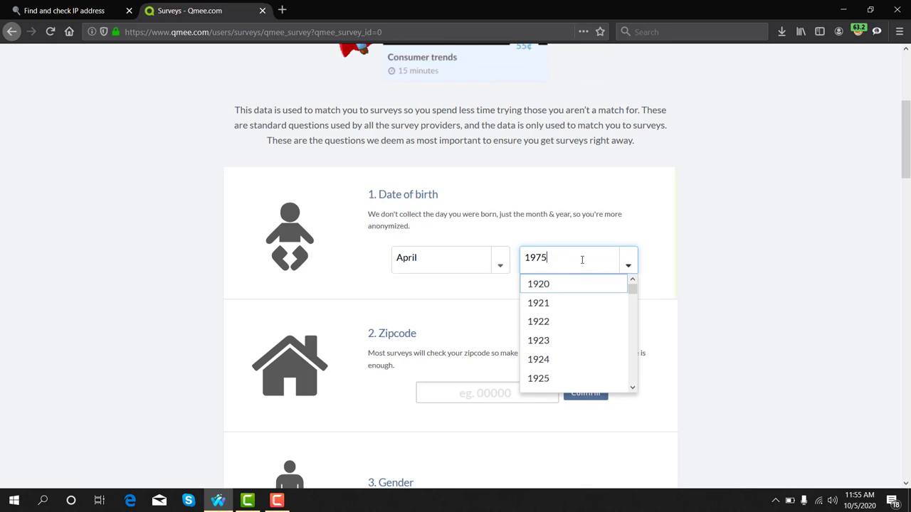
{"action": "scroll", "coordinate": [508, 309], "scroll_direction": "down", "scroll_amount": 2}
{"action": "left_click", "coordinate": [497, 269]}
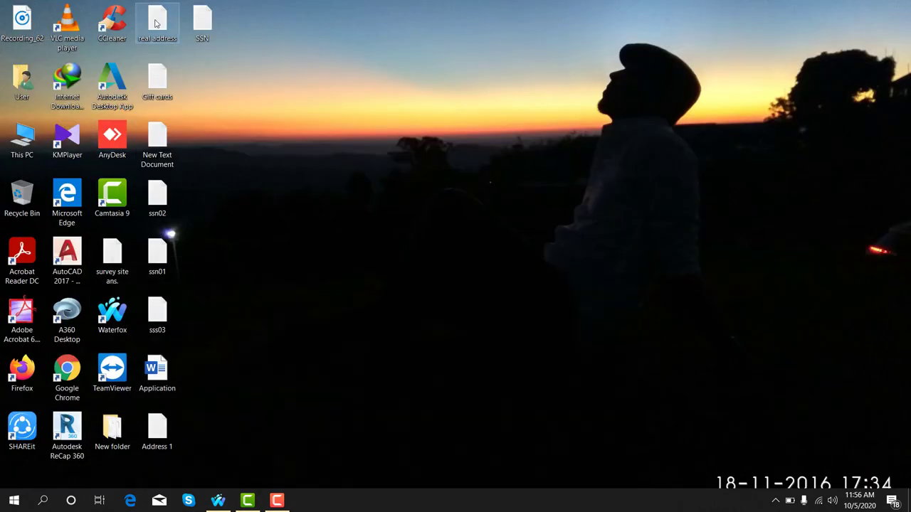
{"action": "double_click", "coordinate": [157, 25]}
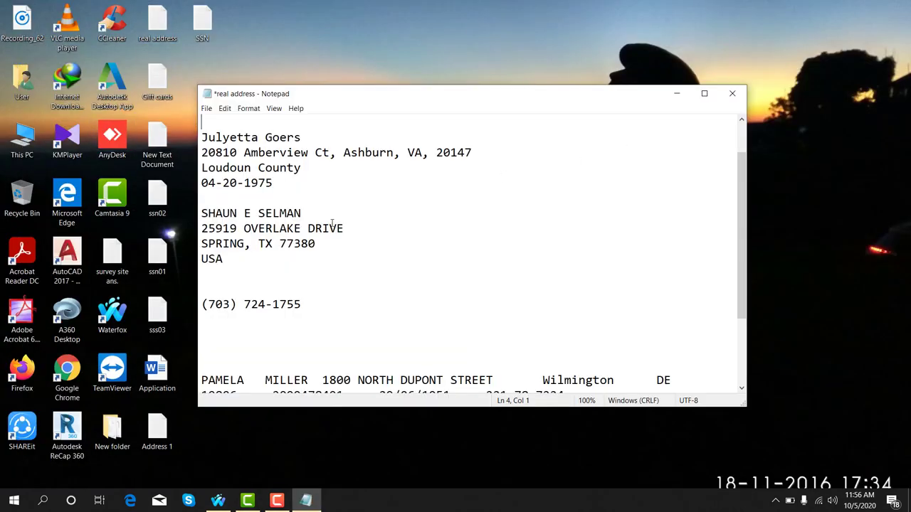
- Copy the zipcode from the 'real address' notes and return to the Waterfox survey page
{"action": "left_click", "coordinate": [466, 152]}
{"action": "left_click_drag", "start_coordinate": [436, 152], "coordinate": [466, 153]}
{"action": "right_click", "coordinate": [459, 156]}
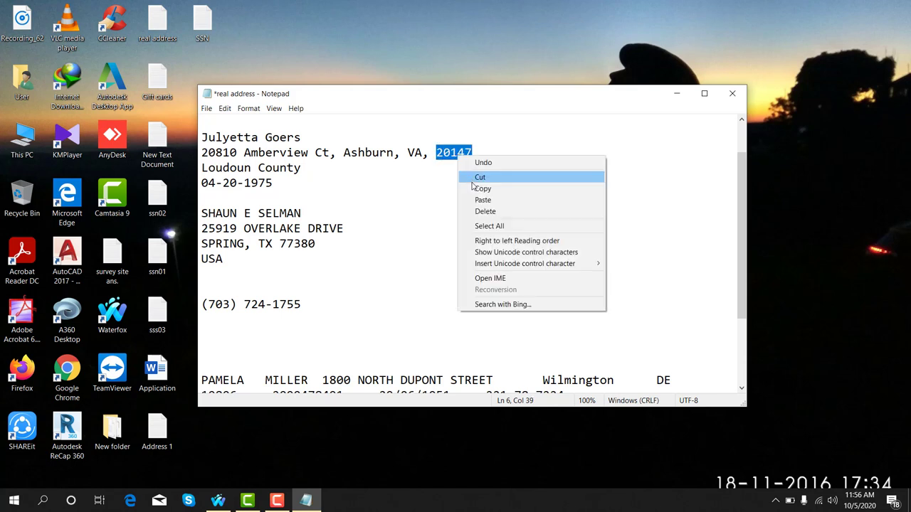
{"action": "left_click", "coordinate": [477, 189]}
{"action": "left_click", "coordinate": [217, 500]}
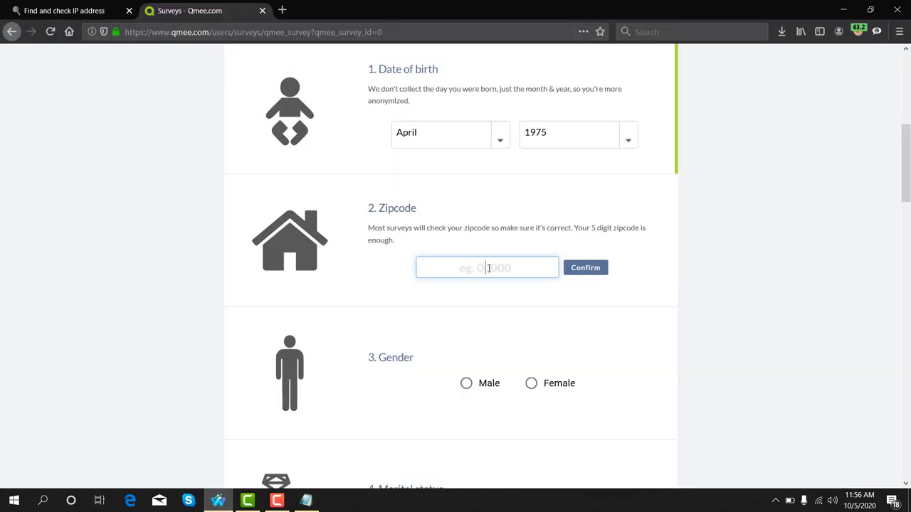
- Paste the copied zipcode into the Zipcode field and answer Male for gender
{"action": "key", "text": "ctrl+v"}
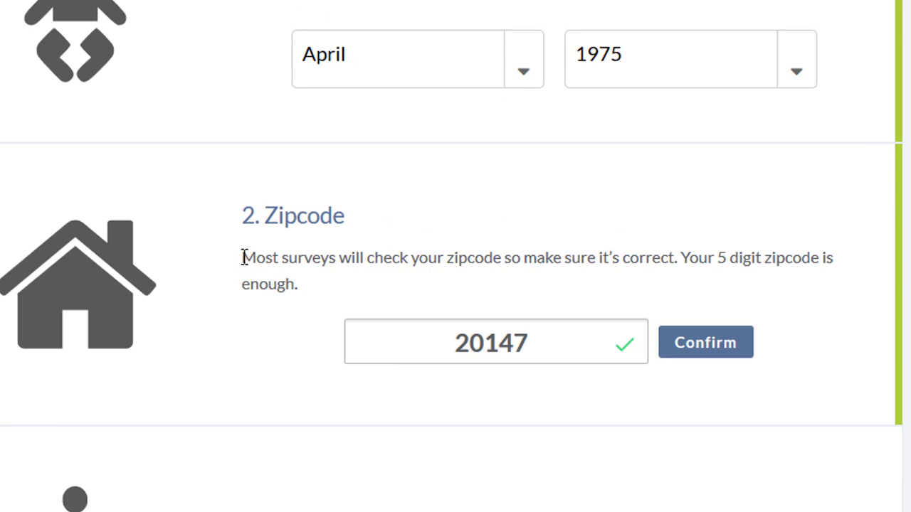
{"action": "left_click_drag", "start_coordinate": [244, 258], "coordinate": [669, 258]}
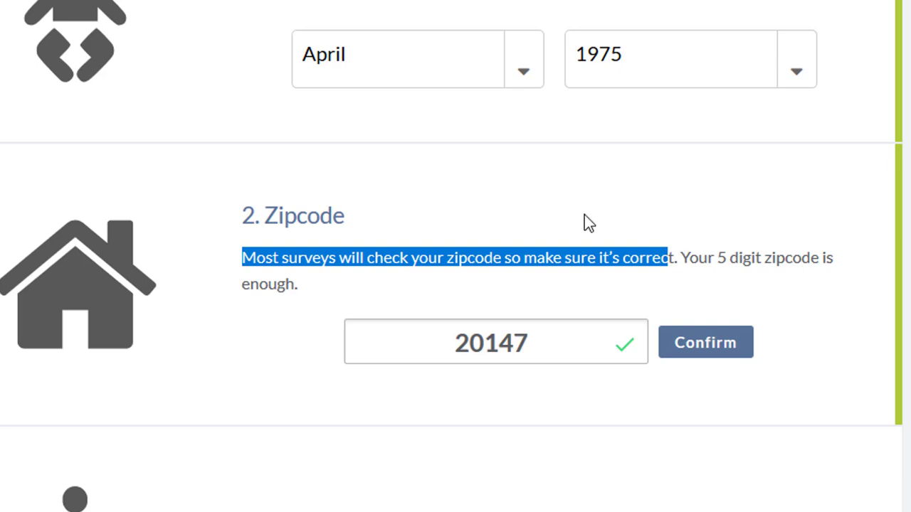
{"action": "scroll", "coordinate": [575, 226], "scroll_direction": "down", "scroll_amount": 4}
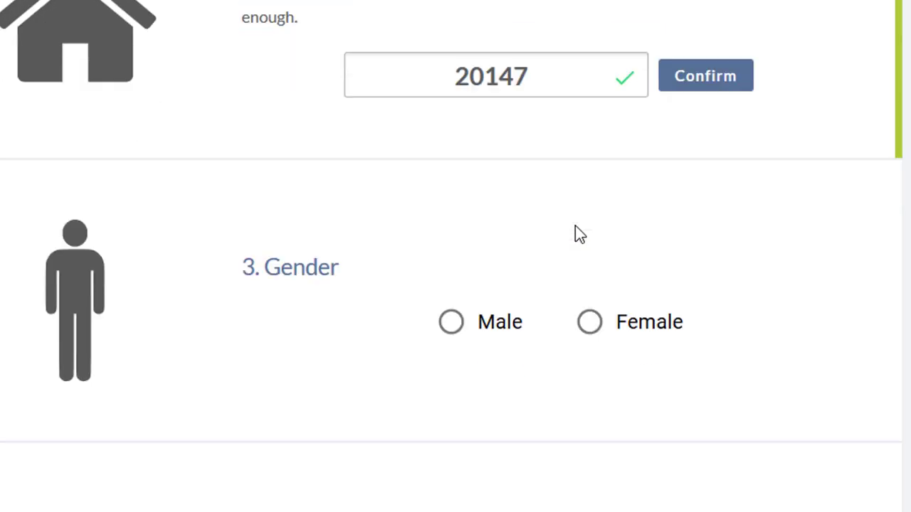
{"action": "left_click_drag", "start_coordinate": [262, 274], "coordinate": [338, 291]}
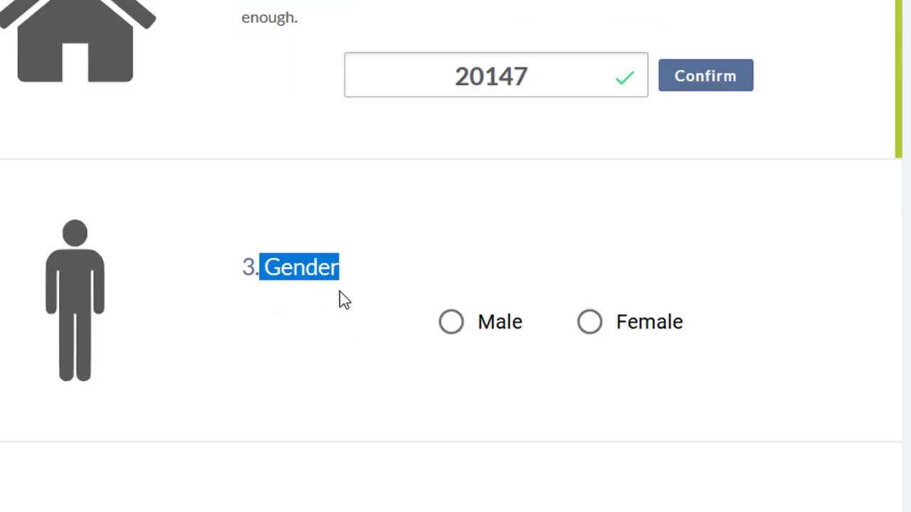
{"action": "left_click", "coordinate": [450, 325]}
- Set the marital status to Married
{"action": "scroll", "coordinate": [335, 417], "scroll_direction": "down", "scroll_amount": 4}
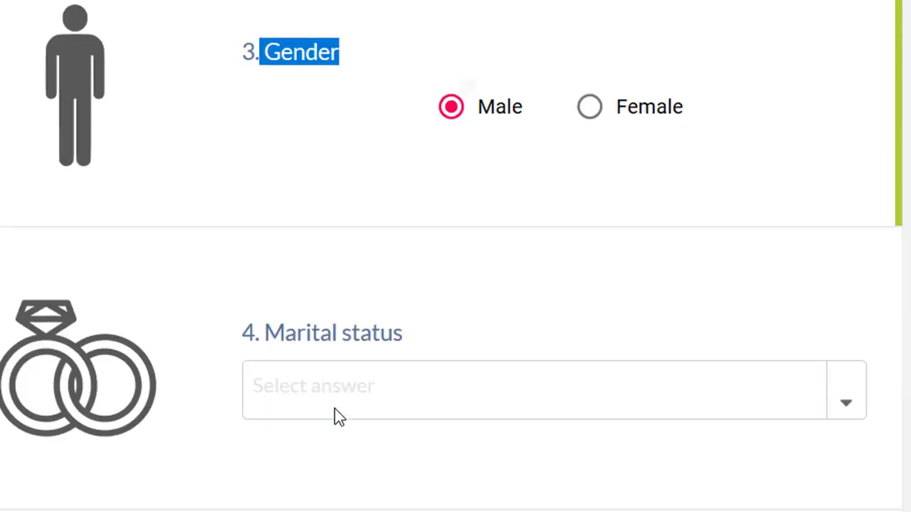
{"action": "scroll", "coordinate": [332, 385], "scroll_direction": "down", "scroll_amount": 2}
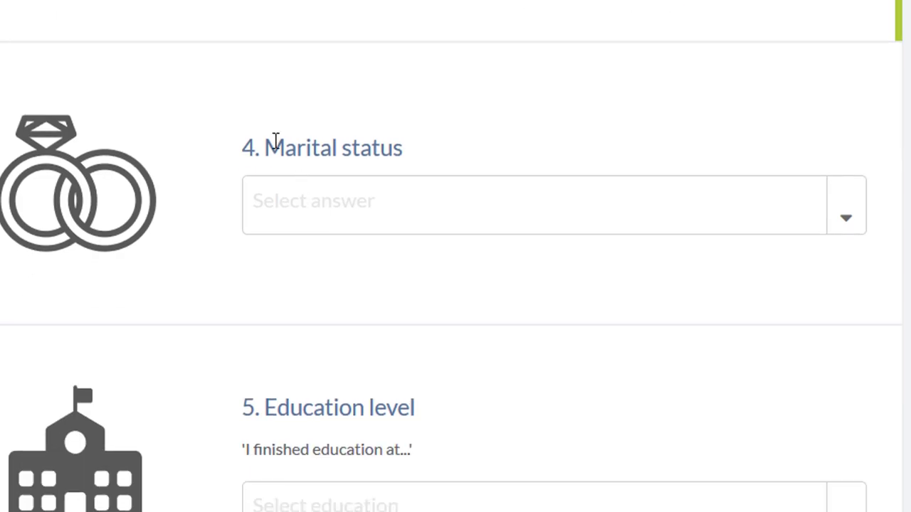
{"action": "left_click_drag", "start_coordinate": [269, 147], "coordinate": [406, 145]}
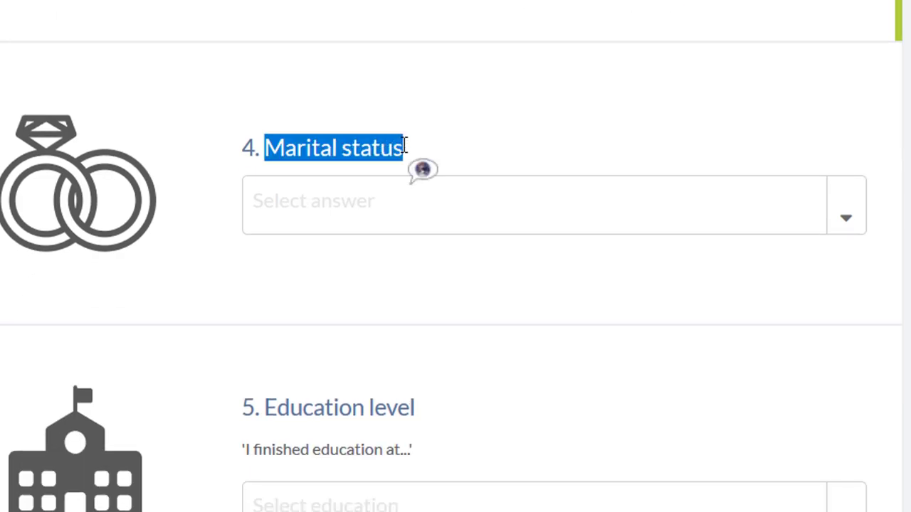
{"action": "left_click", "coordinate": [844, 212]}
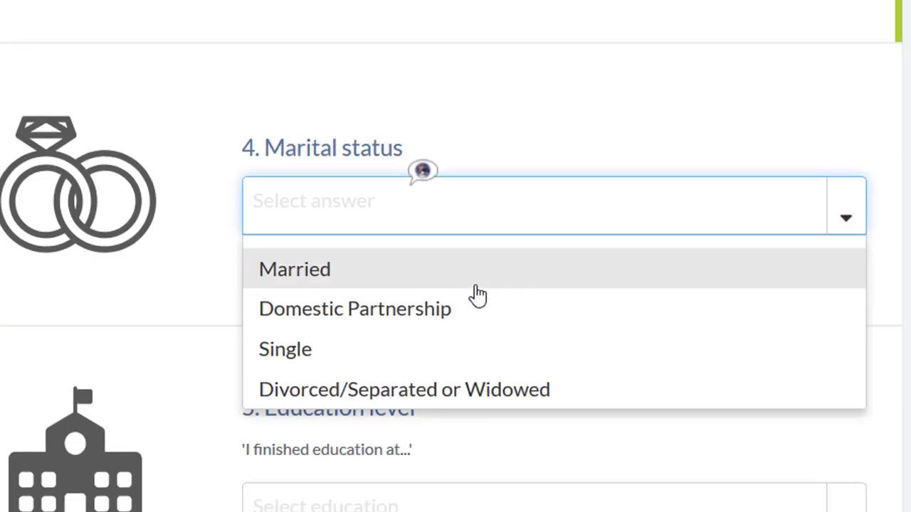
{"action": "left_click", "coordinate": [396, 280]}
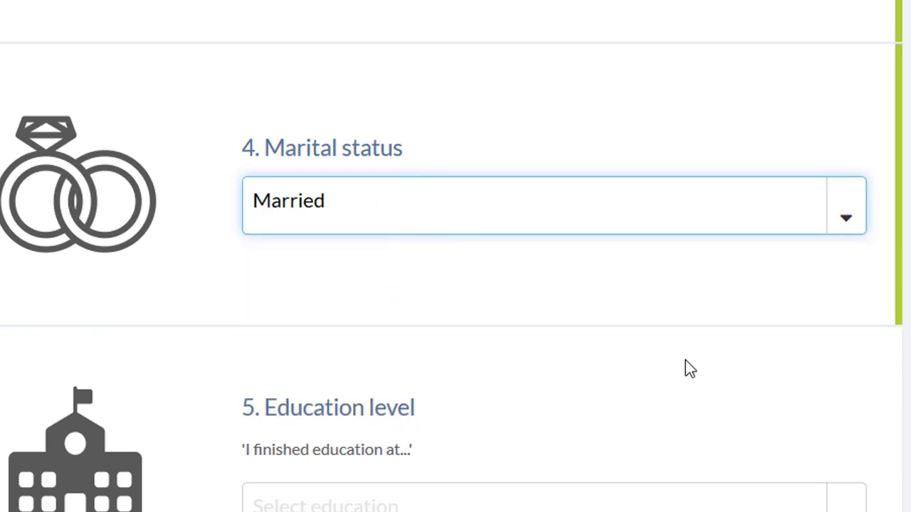
- Choose Postgraduate as the education level
{"action": "scroll", "coordinate": [683, 367], "scroll_direction": "down", "scroll_amount": 2}
{"action": "left_click_drag", "start_coordinate": [269, 277], "coordinate": [567, 308]}
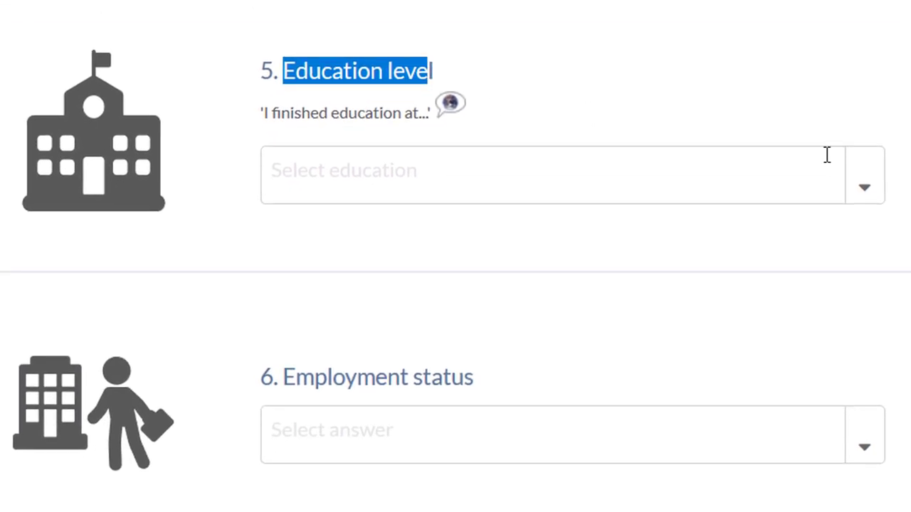
{"action": "left_click", "coordinate": [867, 184]}
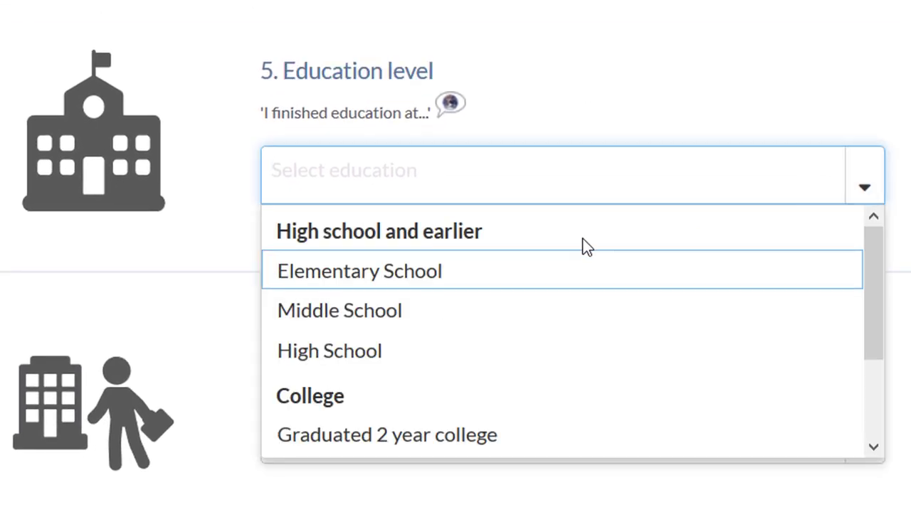
{"action": "scroll", "coordinate": [484, 306], "scroll_direction": "down", "scroll_amount": 2}
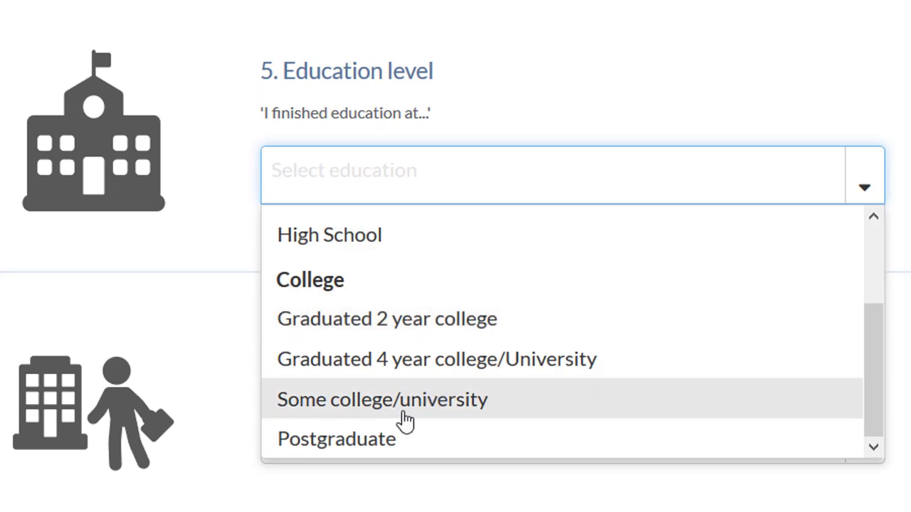
{"action": "left_click", "coordinate": [377, 440]}
{"action": "scroll", "coordinate": [456, 320], "scroll_direction": "up", "scroll_amount": 1}
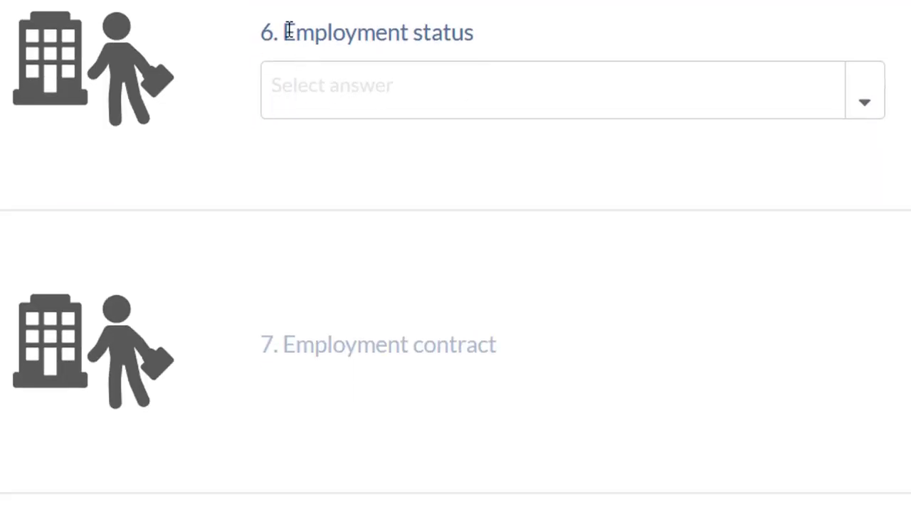
- Set employment status to Employed and employment contract to Employed full-time
{"action": "left_click_drag", "start_coordinate": [289, 30], "coordinate": [476, 41]}
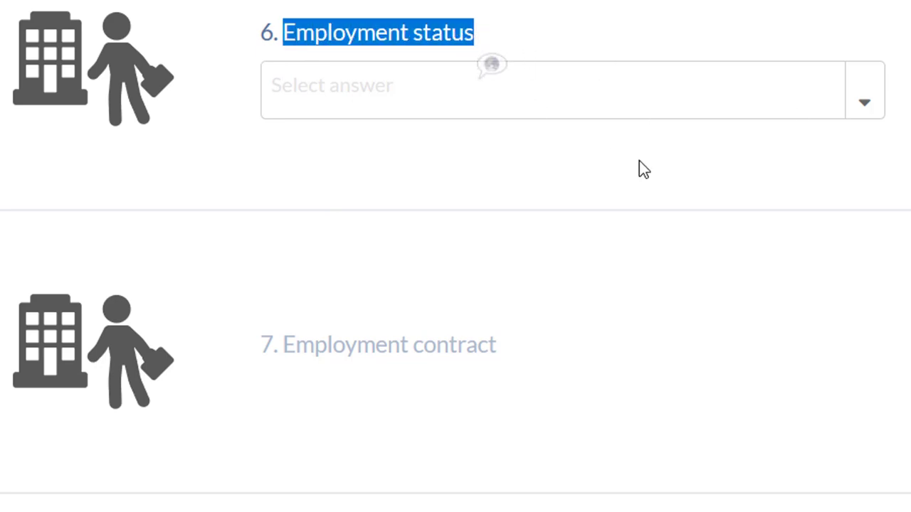
{"action": "left_click", "coordinate": [870, 98]}
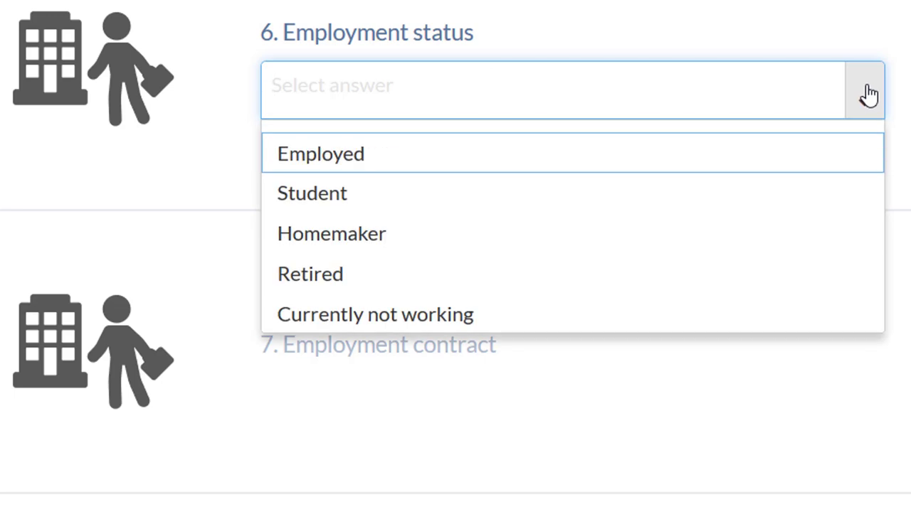
{"action": "left_click", "coordinate": [359, 163]}
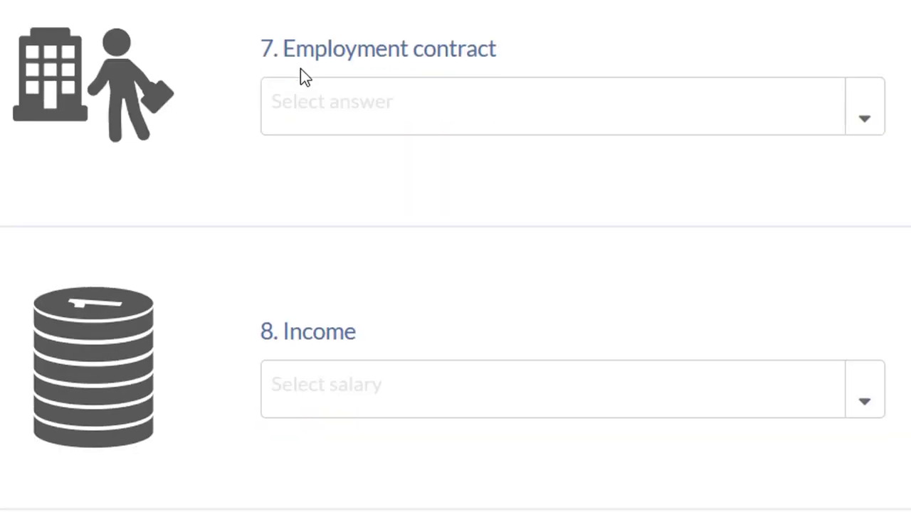
{"action": "left_click_drag", "start_coordinate": [284, 48], "coordinate": [501, 65]}
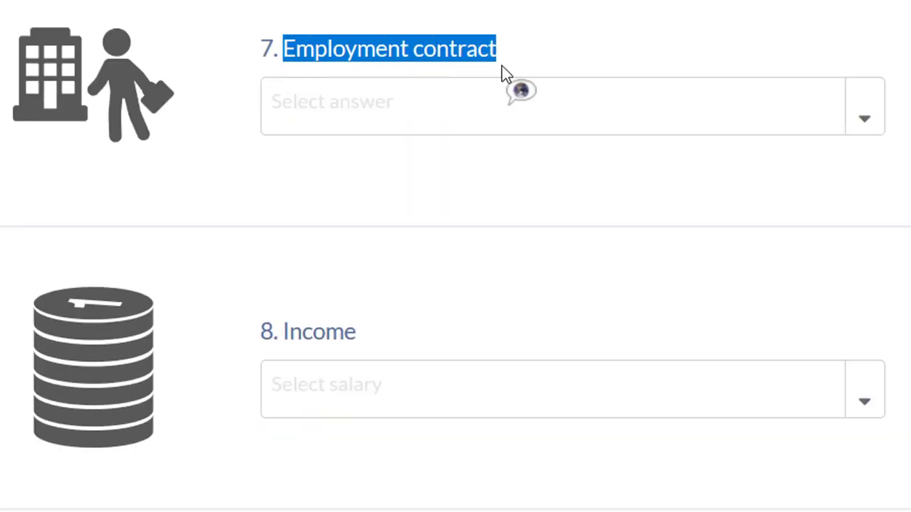
{"action": "left_click", "coordinate": [870, 121]}
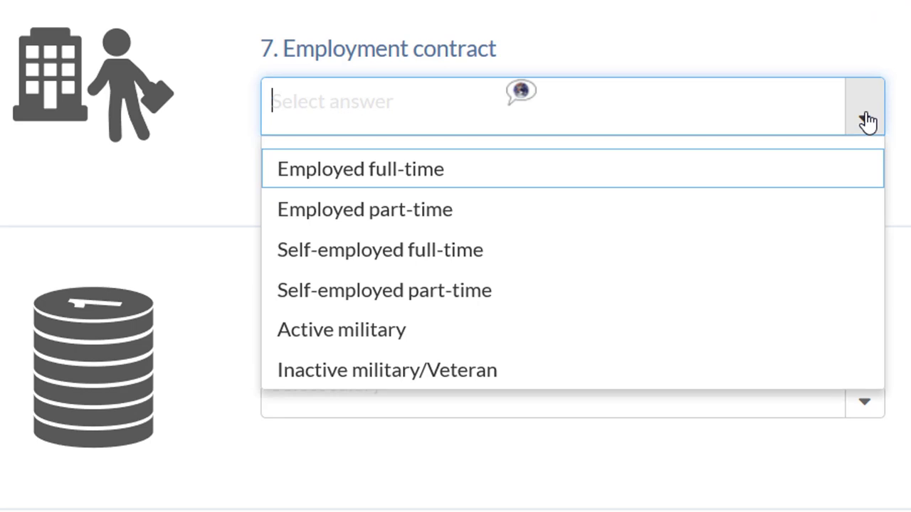
{"action": "left_click", "coordinate": [375, 178]}
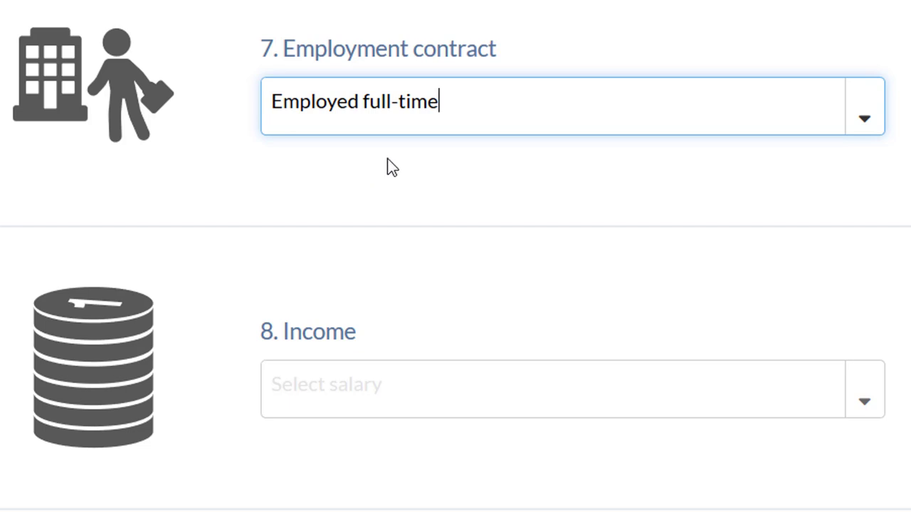
{"action": "scroll", "coordinate": [387, 158], "scroll_direction": "down", "scroll_amount": 2}
{"action": "scroll", "coordinate": [387, 158], "scroll_direction": "down", "scroll_amount": 2}
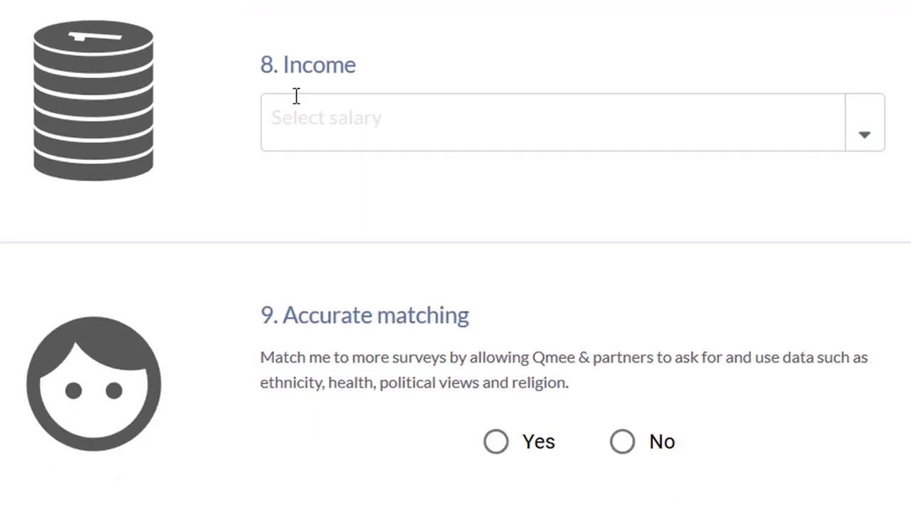
- Choose income $125,000 - $149,999 and answer Yes to accurate survey matching
{"action": "left_click_drag", "start_coordinate": [283, 66], "coordinate": [360, 67]}
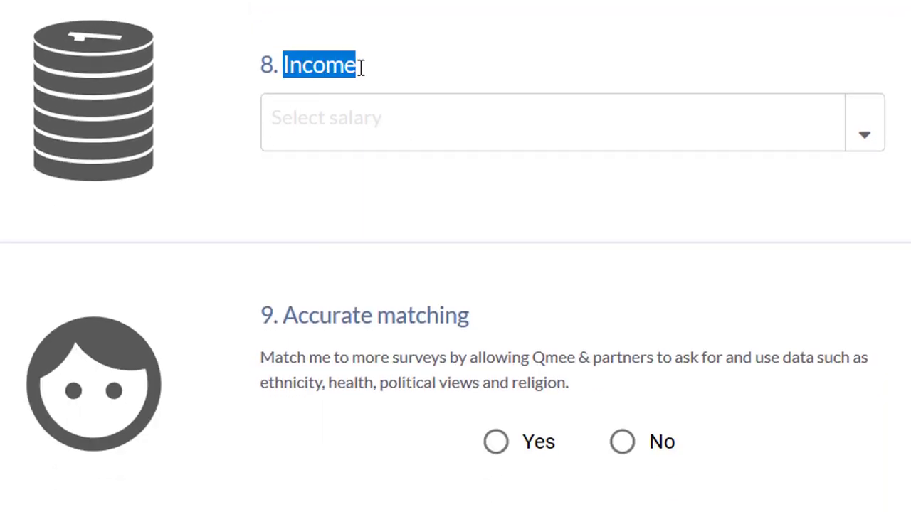
{"action": "left_click", "coordinate": [865, 133]}
{"action": "scroll", "coordinate": [524, 278], "scroll_direction": "down", "scroll_amount": 5}
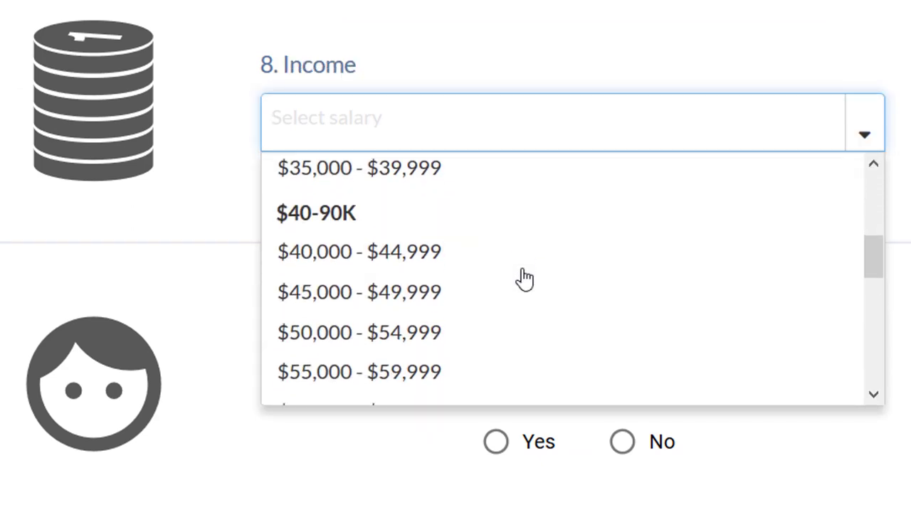
{"action": "scroll", "coordinate": [525, 278], "scroll_direction": "down", "scroll_amount": 6}
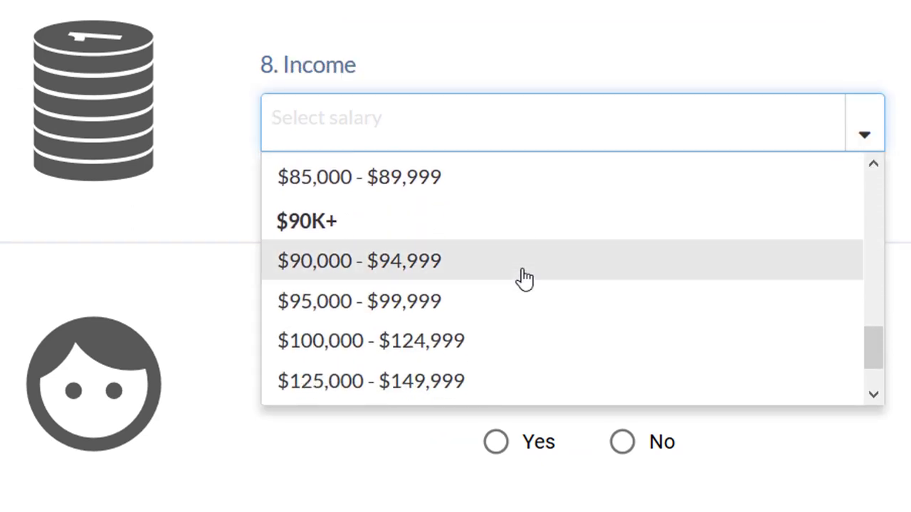
{"action": "scroll", "coordinate": [525, 278], "scroll_direction": "down", "scroll_amount": 2}
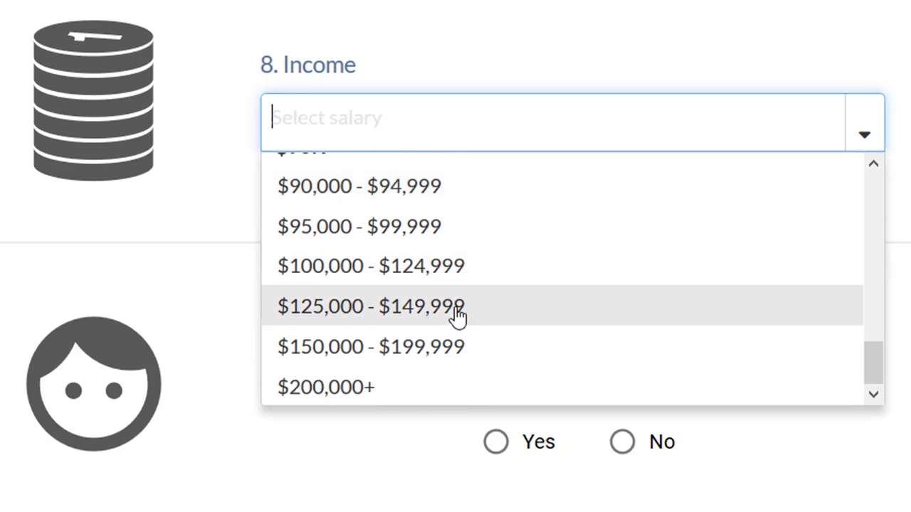
{"action": "left_click", "coordinate": [457, 317]}
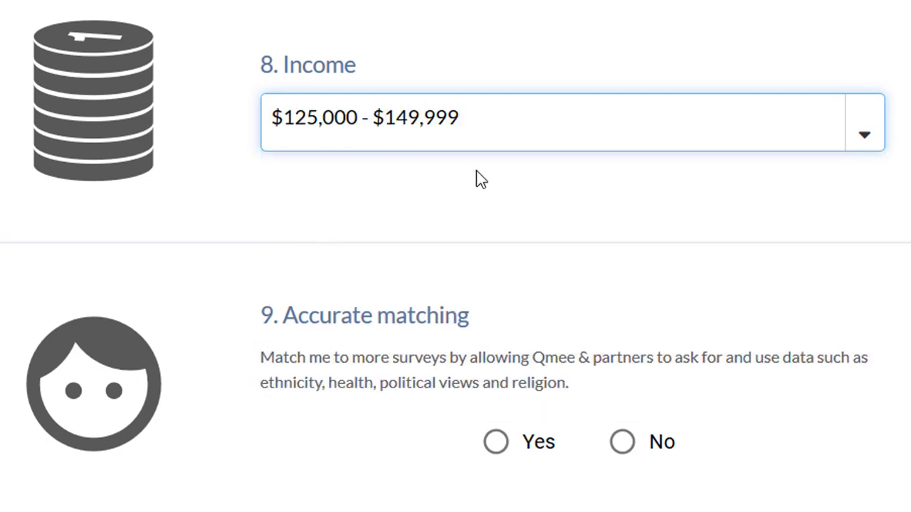
{"action": "scroll", "coordinate": [448, 142], "scroll_direction": "down", "scroll_amount": 2}
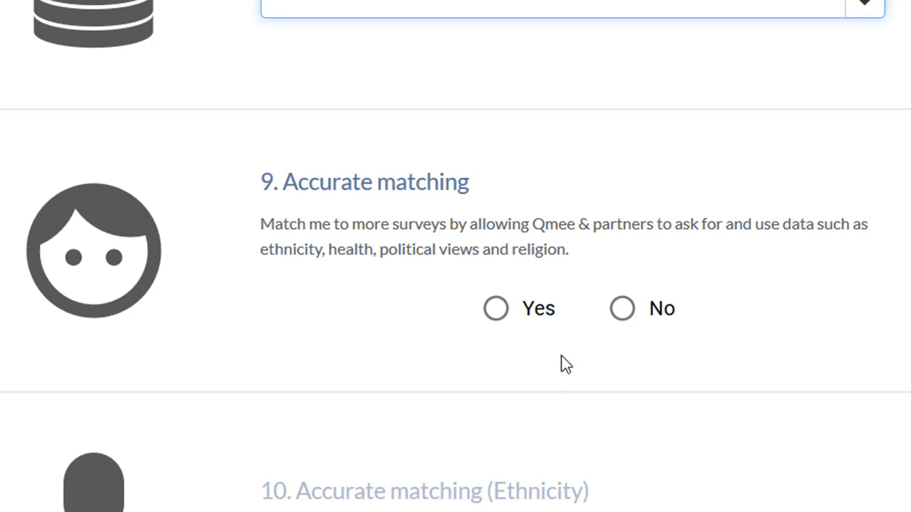
{"action": "left_click", "coordinate": [499, 313]}
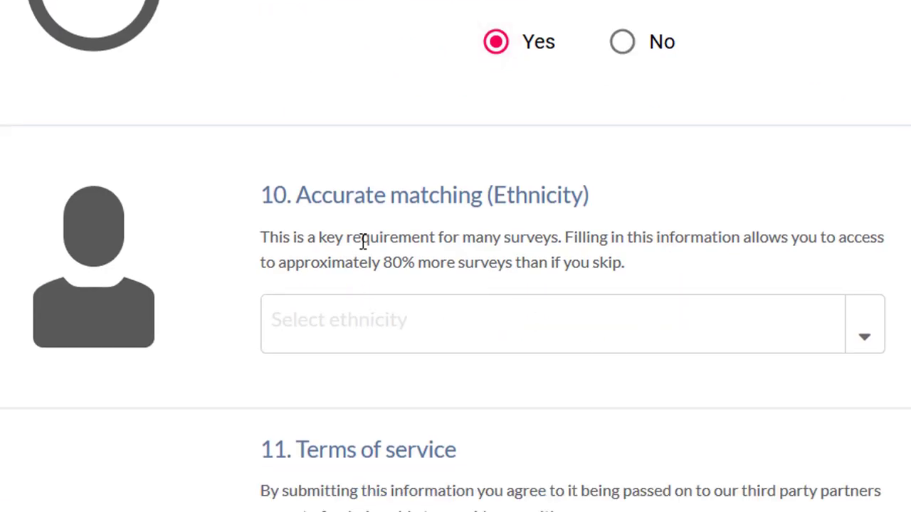
- Select White as the ethnicity
{"action": "left_click_drag", "start_coordinate": [298, 194], "coordinate": [567, 199]}
{"action": "left_click_drag", "start_coordinate": [537, 136], "coordinate": [561, 135]}
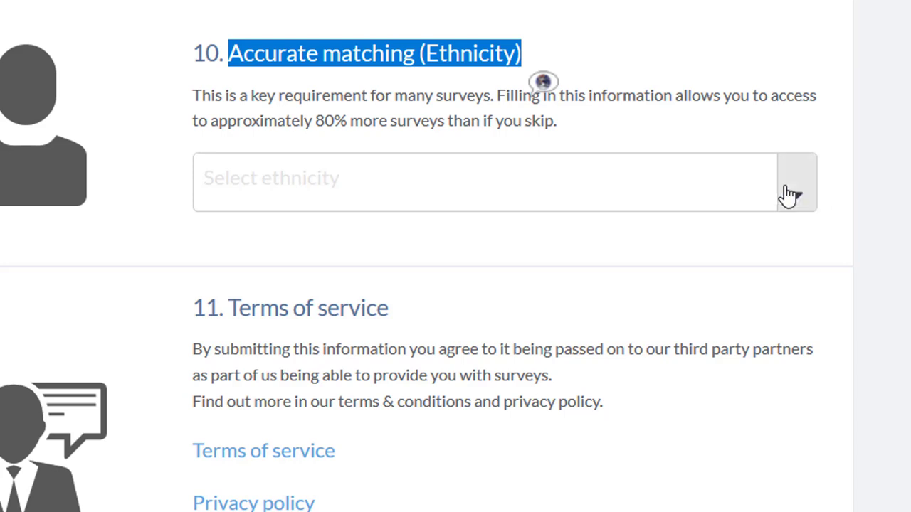
{"action": "left_click", "coordinate": [827, 275]}
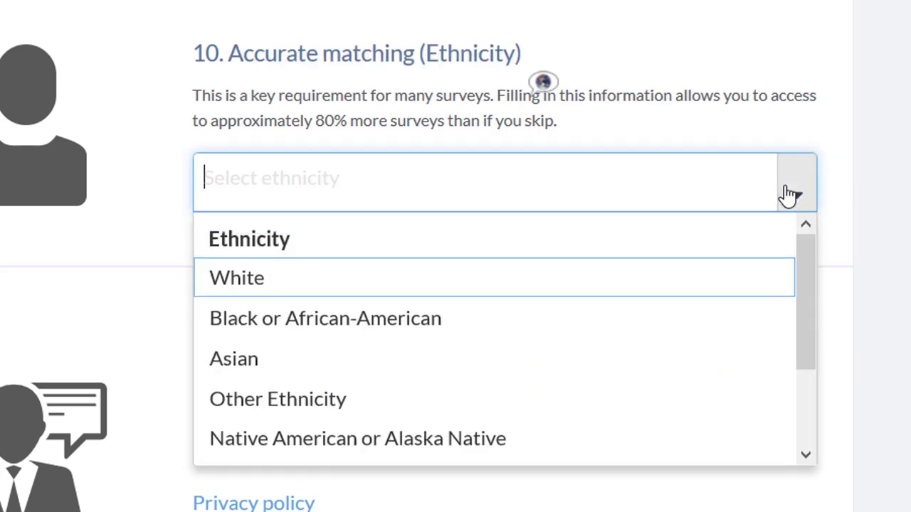
{"action": "left_click", "coordinate": [237, 279]}
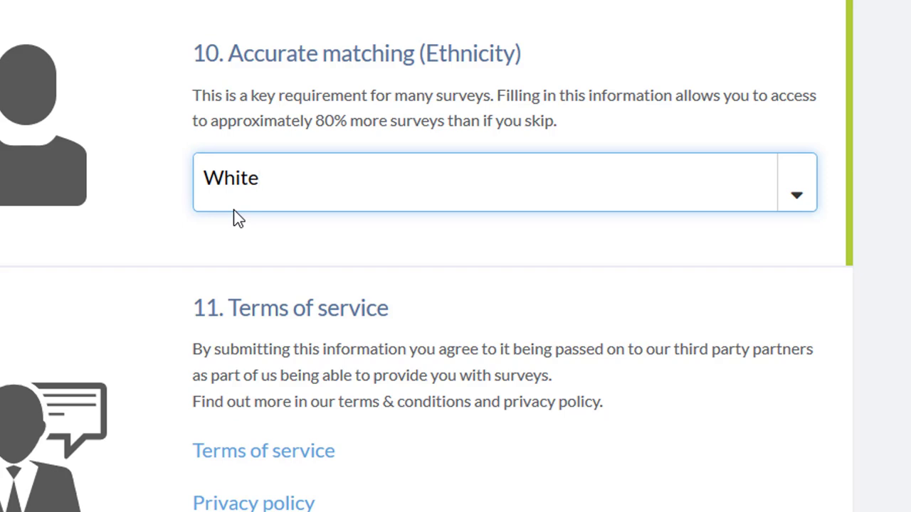
{"action": "left_click", "coordinate": [802, 197]}
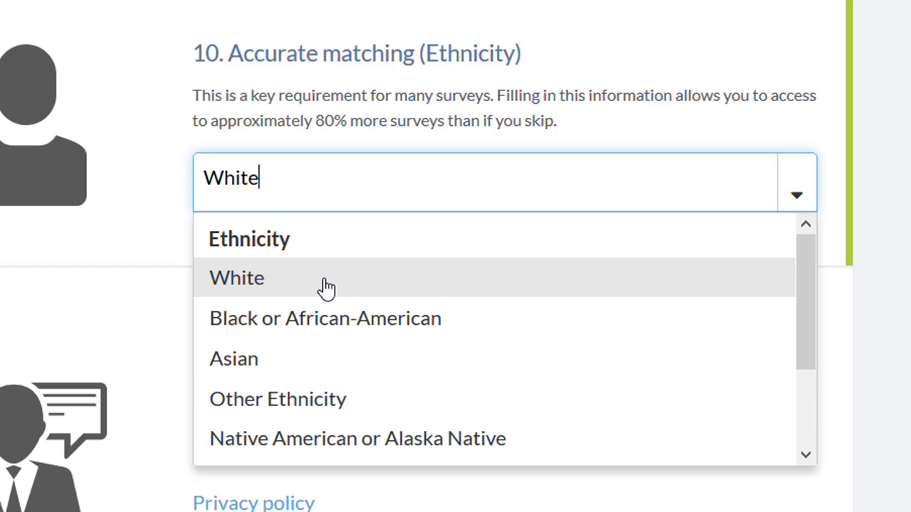
{"action": "left_click", "coordinate": [326, 287]}
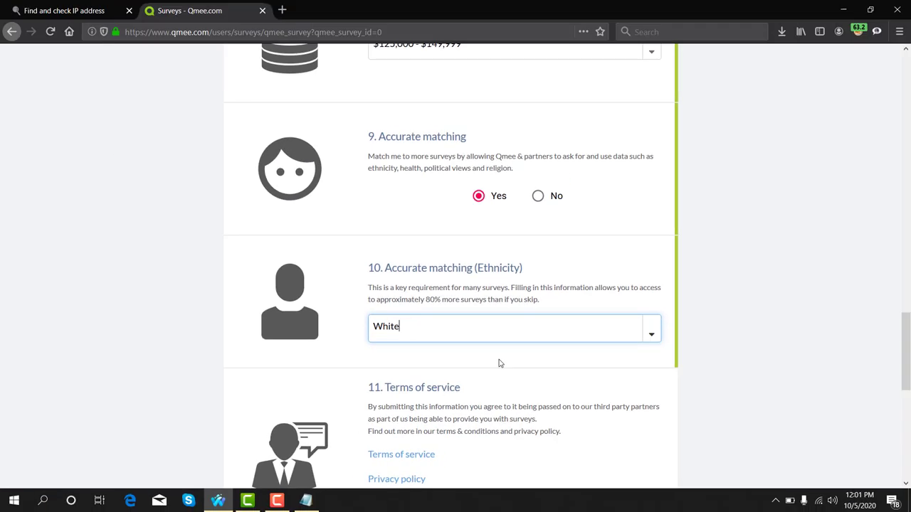
- Accept the terms & conditions and privacy policy and submit the completed sign-up survey
{"action": "scroll", "coordinate": [499, 364], "scroll_direction": "down", "scroll_amount": 4}
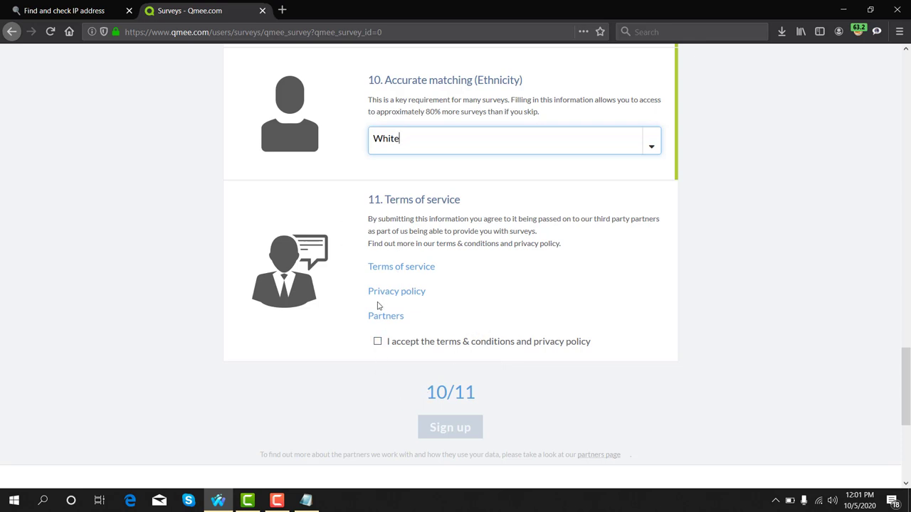
{"action": "left_click", "coordinate": [378, 342]}
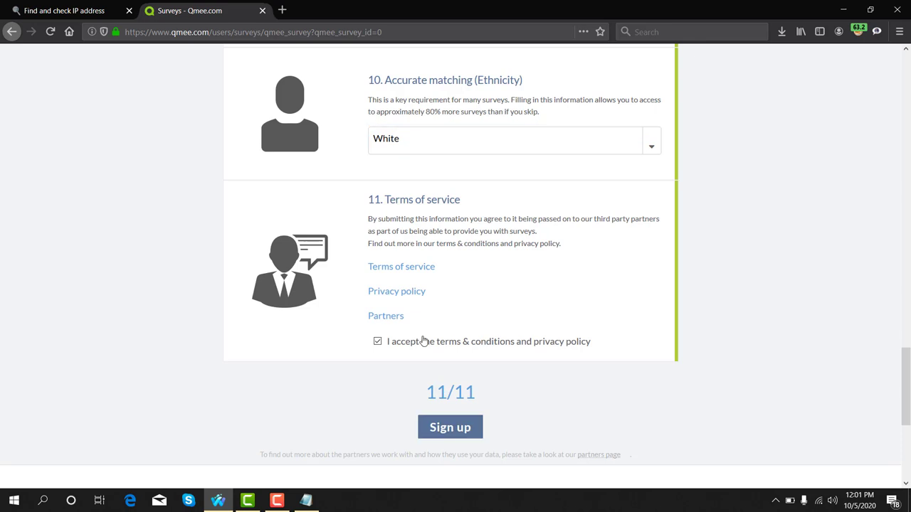
{"action": "left_click", "coordinate": [444, 427]}
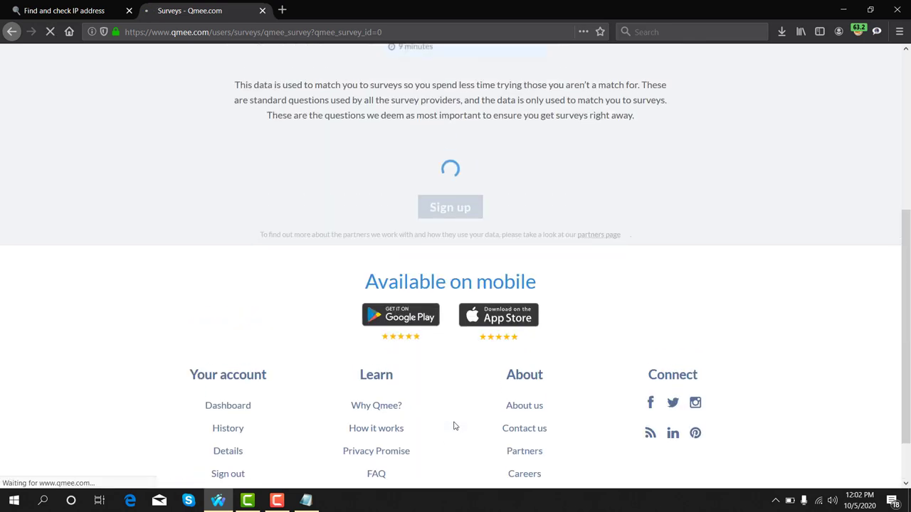
{"action": "scroll", "coordinate": [454, 425], "scroll_direction": "up", "scroll_amount": 5}
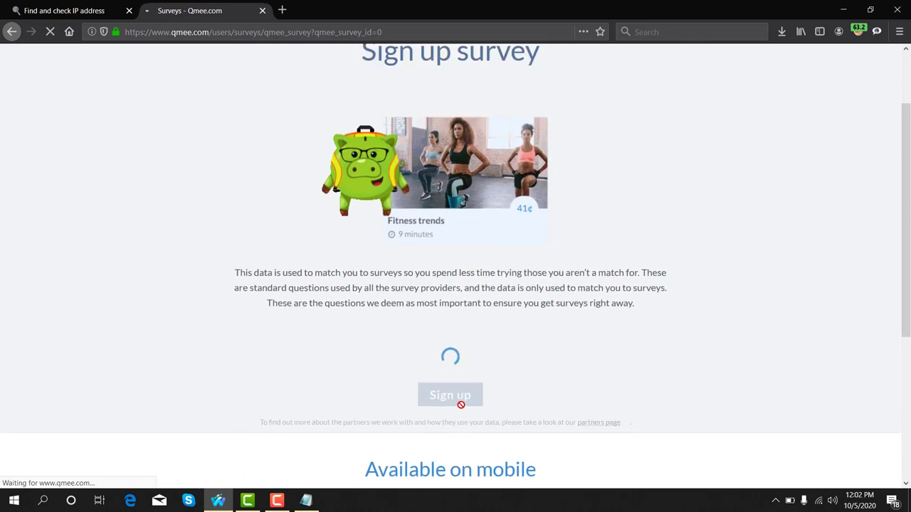
{"action": "scroll", "coordinate": [461, 409], "scroll_direction": "up", "scroll_amount": 1}
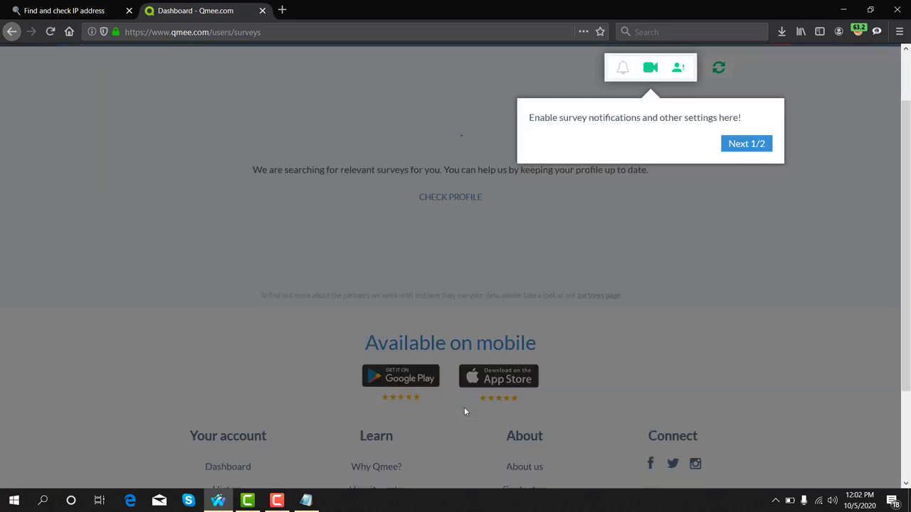
- Finish the dashboard tour, close the reminder and notifications popups, and browse the survey cards
{"action": "left_click", "coordinate": [756, 146]}
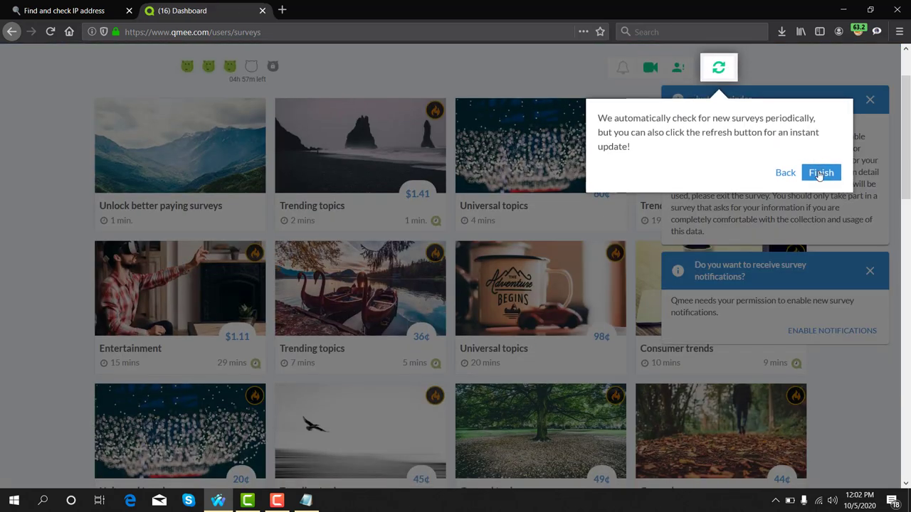
{"action": "left_click", "coordinate": [819, 173]}
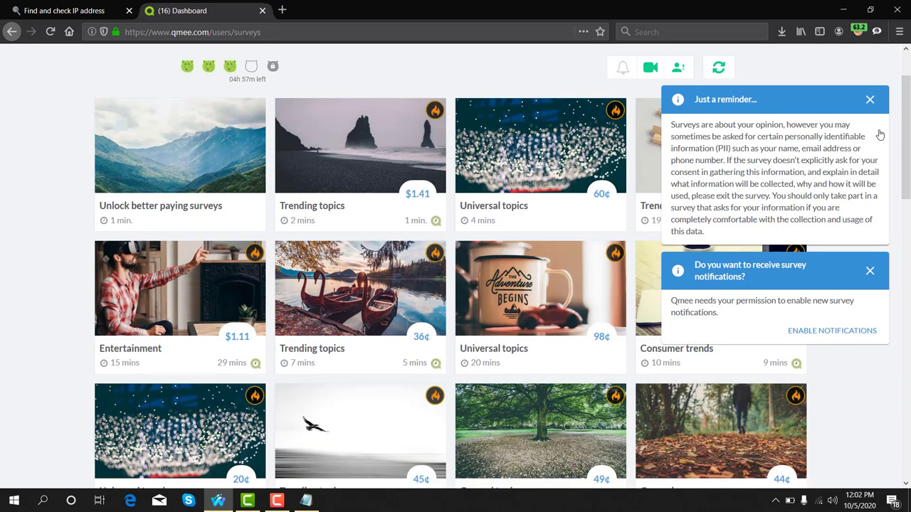
{"action": "left_click", "coordinate": [870, 99]}
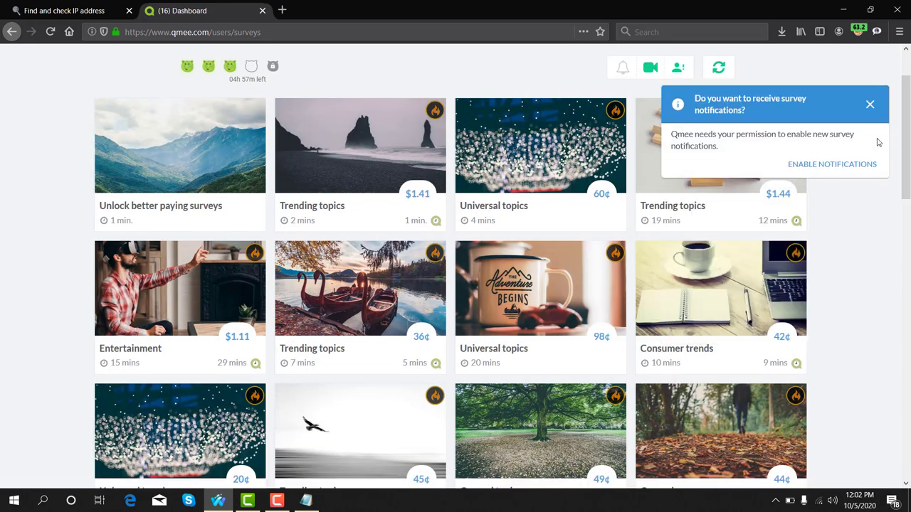
{"action": "left_click", "coordinate": [870, 105]}
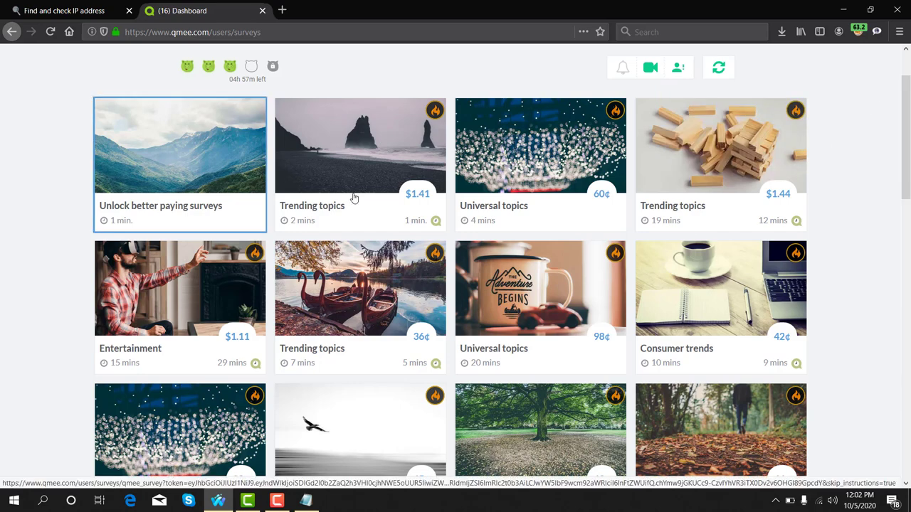
{"action": "scroll", "coordinate": [696, 254], "scroll_direction": "down", "scroll_amount": 4}
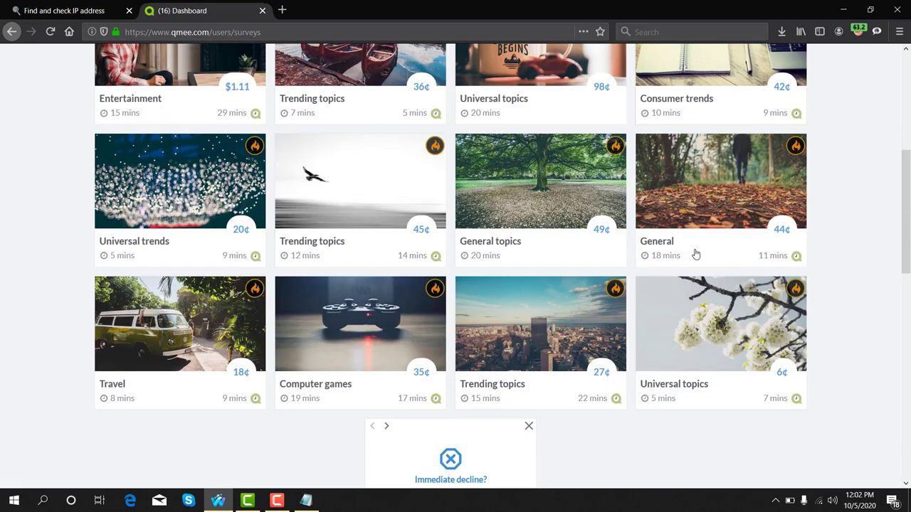
{"action": "scroll", "coordinate": [695, 254], "scroll_direction": "down", "scroll_amount": 3}
{"action": "scroll", "coordinate": [673, 252], "scroll_direction": "up", "scroll_amount": 2}
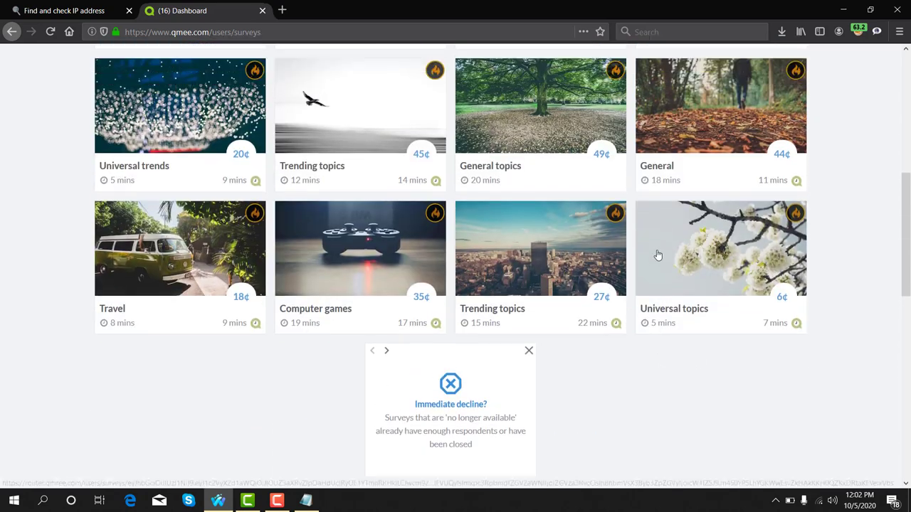
{"action": "scroll", "coordinate": [658, 255], "scroll_direction": "up", "scroll_amount": 6}
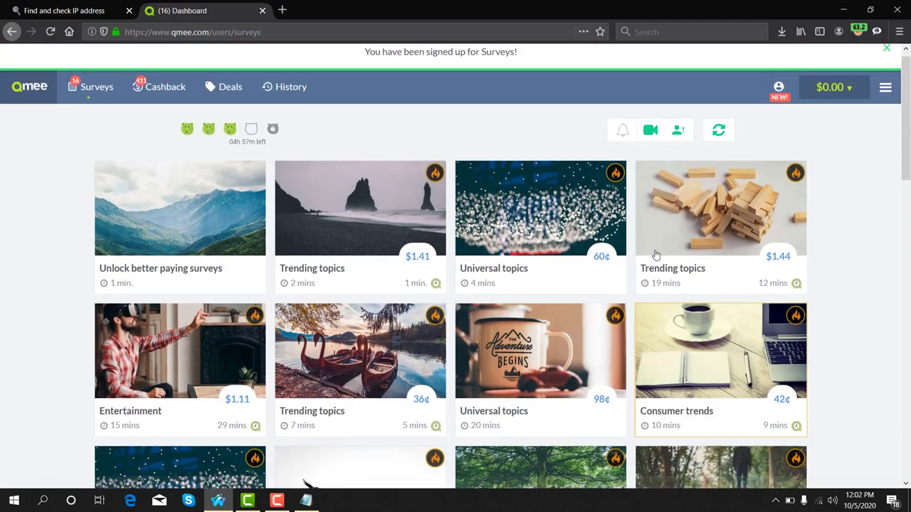
{"action": "mouse_move", "coordinate": [349, 261]}
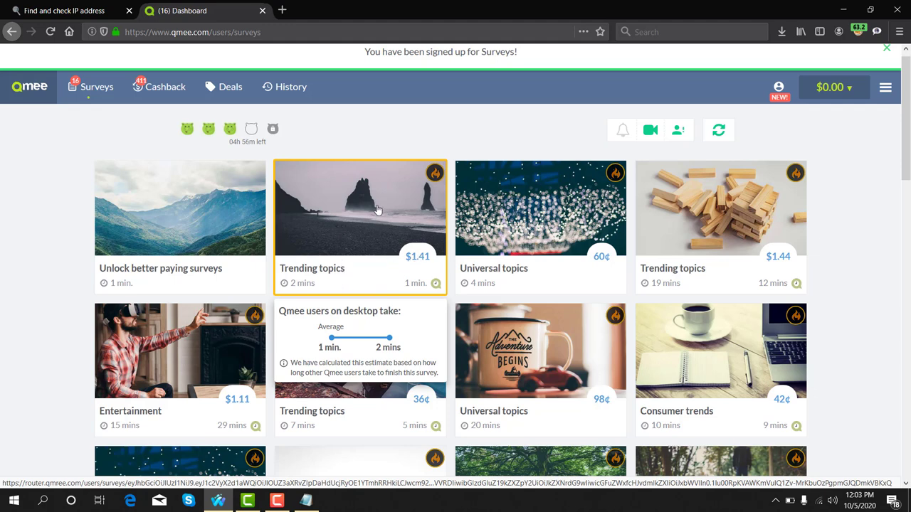
{"action": "left_click", "coordinate": [377, 209]}
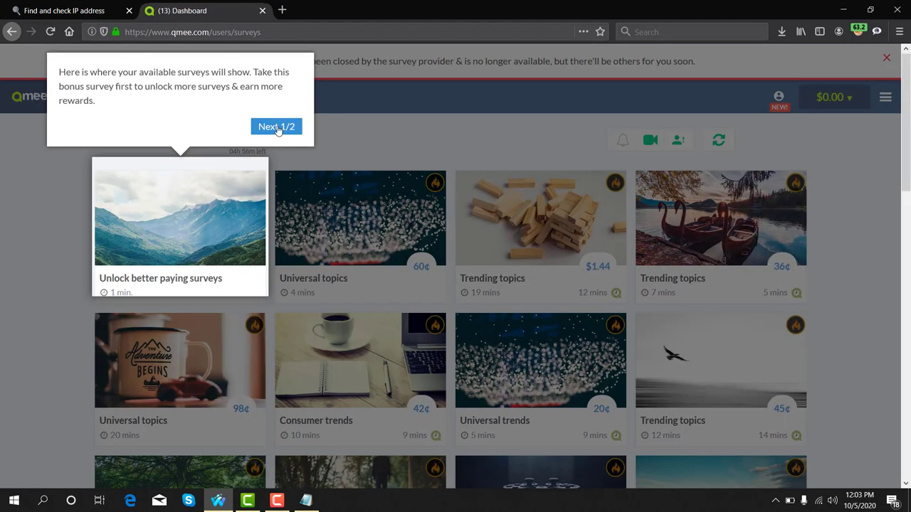
{"action": "left_click", "coordinate": [278, 128]}
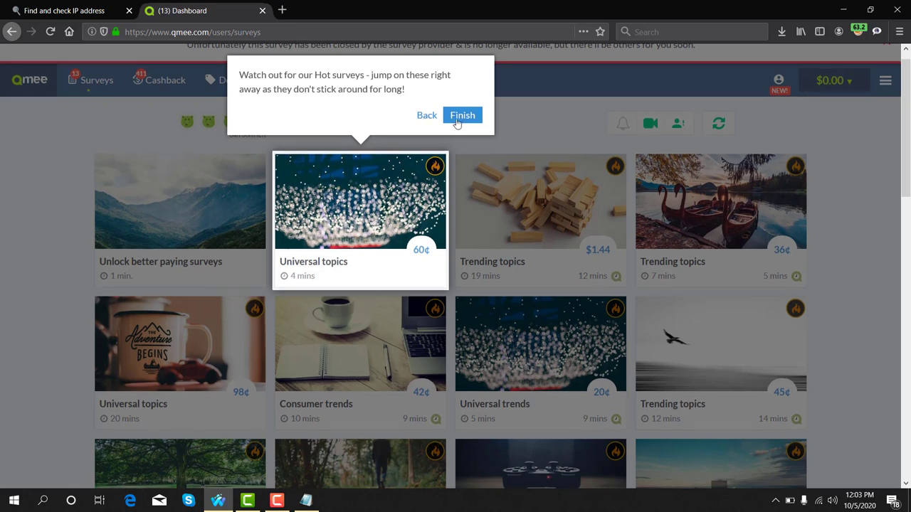
{"action": "left_click", "coordinate": [458, 118]}
{"action": "scroll", "coordinate": [228, 120], "scroll_direction": "up", "scroll_amount": 1}
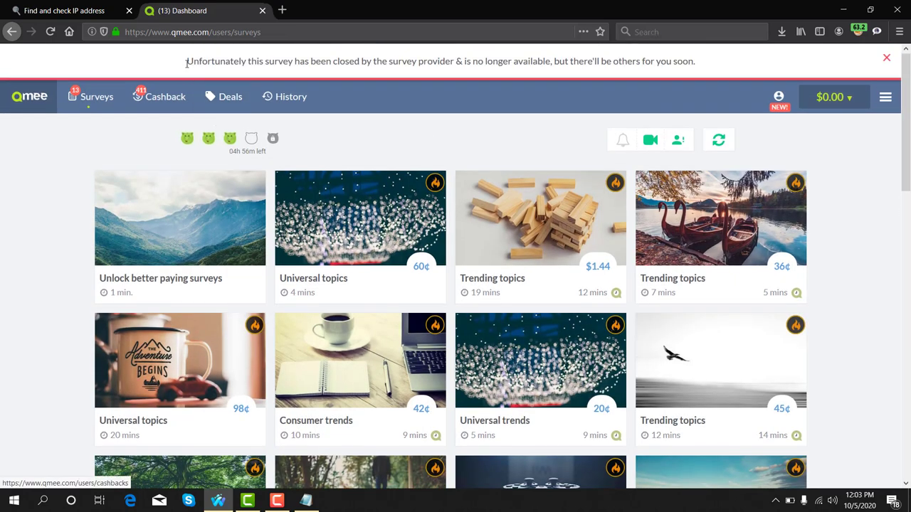
{"action": "left_click_drag", "start_coordinate": [184, 64], "coordinate": [367, 64]}
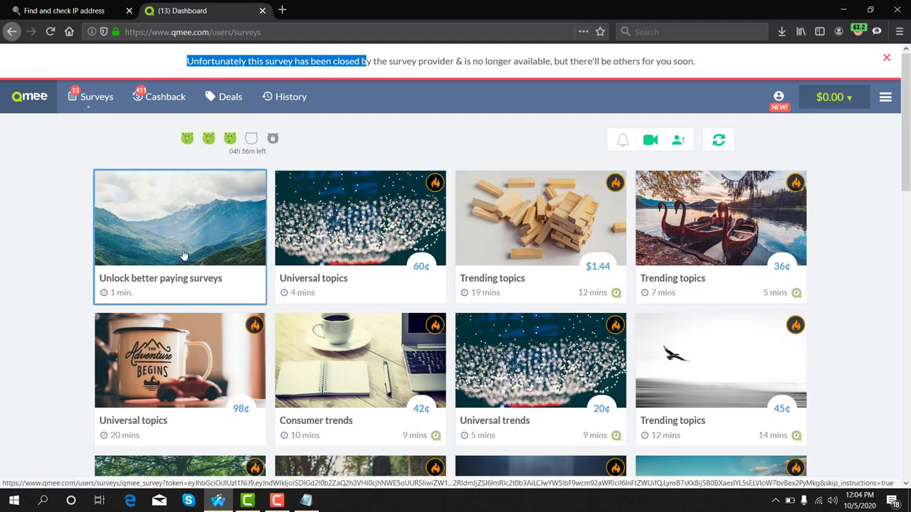
{"action": "left_click", "coordinate": [868, 427]}
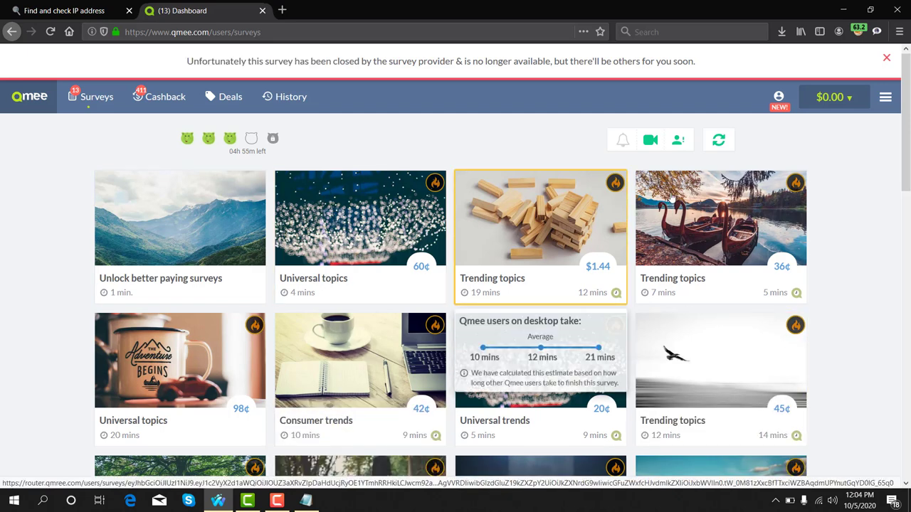
- Open the account's survey profile and expand the remaining personal questions (5 of 7 answered)
{"action": "left_click", "coordinate": [780, 97]}
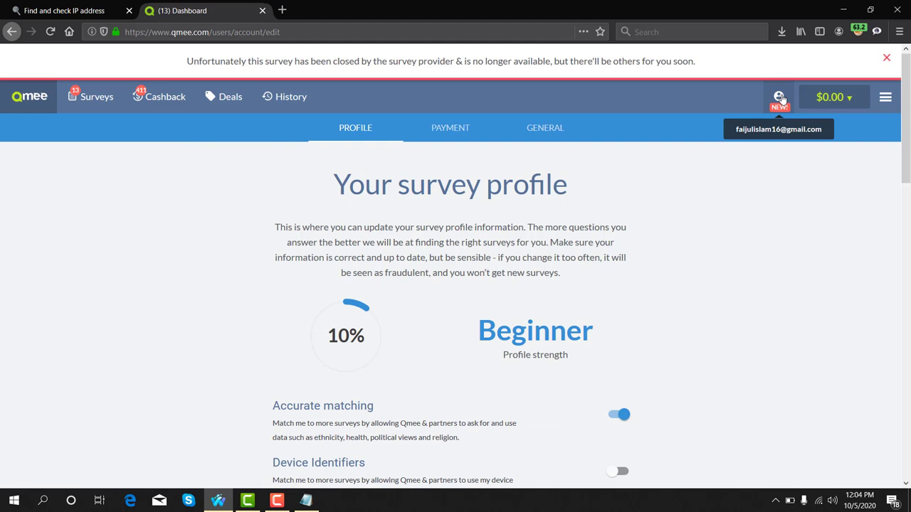
{"action": "left_click_drag", "start_coordinate": [329, 337], "coordinate": [364, 339]}
{"action": "scroll", "coordinate": [496, 315], "scroll_direction": "down", "scroll_amount": 1}
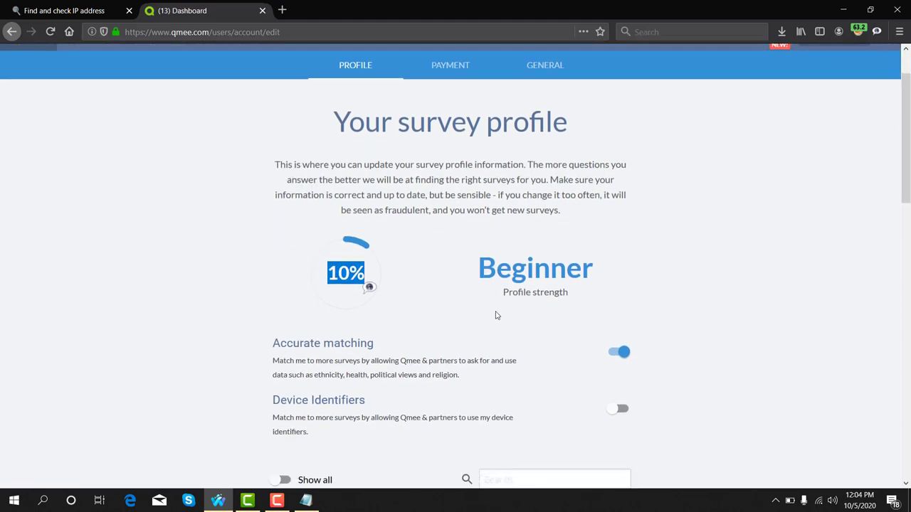
{"action": "scroll", "coordinate": [496, 315], "scroll_direction": "down", "scroll_amount": 4}
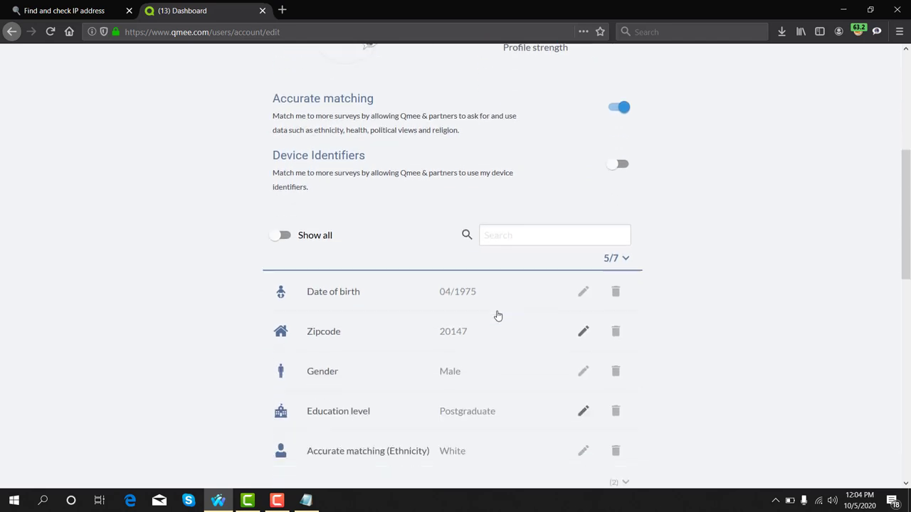
{"action": "left_click", "coordinate": [626, 254]}
- Bring up the 'Are you Hispanic/Latino/Spanish?' question dialog
{"action": "scroll", "coordinate": [565, 283], "scroll_direction": "down", "scroll_amount": 2}
{"action": "scroll", "coordinate": [565, 283], "scroll_direction": "down", "scroll_amount": 1}
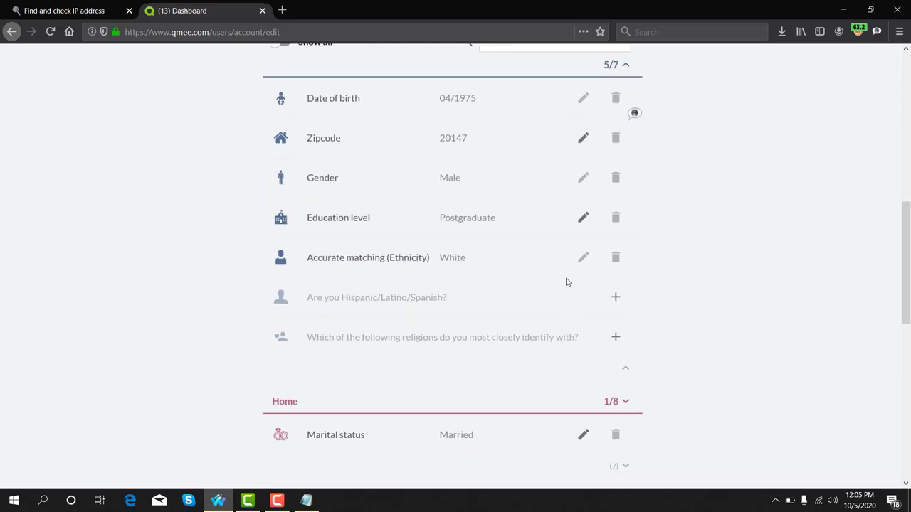
{"action": "left_click_drag", "start_coordinate": [311, 298], "coordinate": [438, 298]}
{"action": "left_click", "coordinate": [616, 298]}
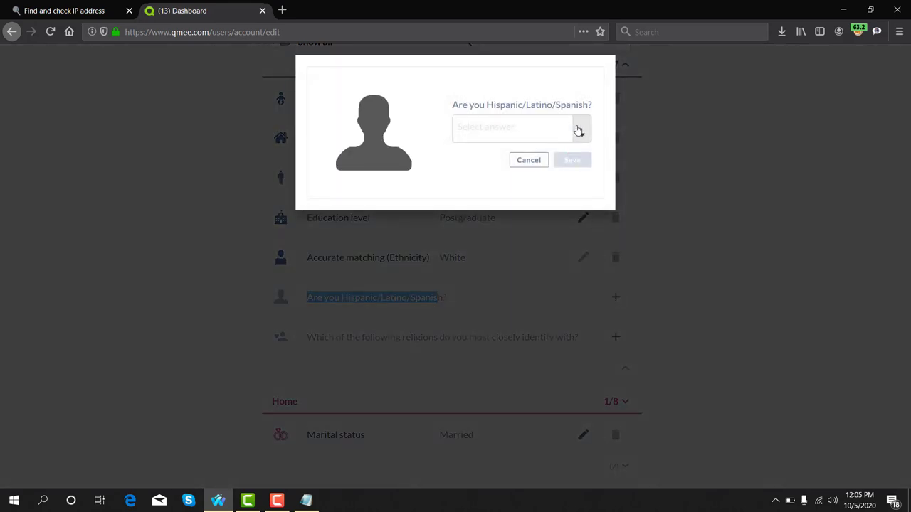
- Answer No to the Hispanic/Latino/Spanish question and save it
{"action": "left_click", "coordinate": [574, 128]}
{"action": "left_click", "coordinate": [490, 177]}
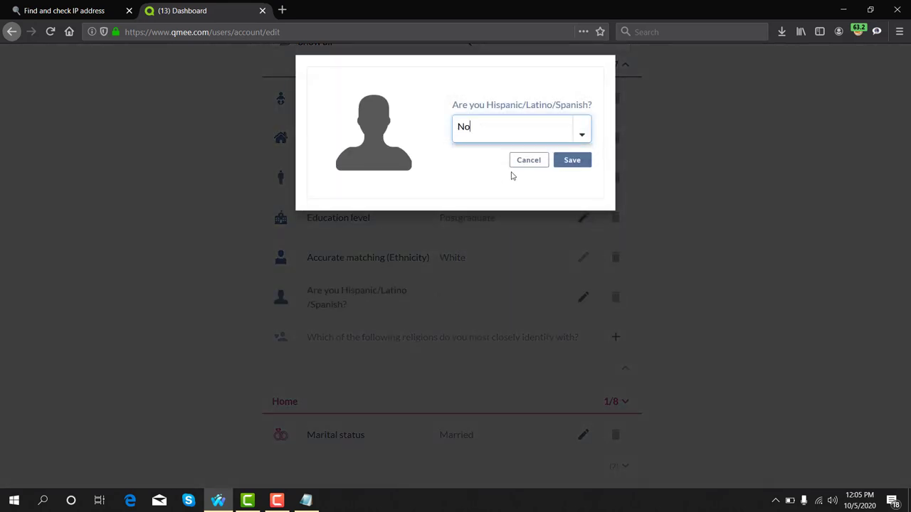
{"action": "left_click", "coordinate": [582, 162]}
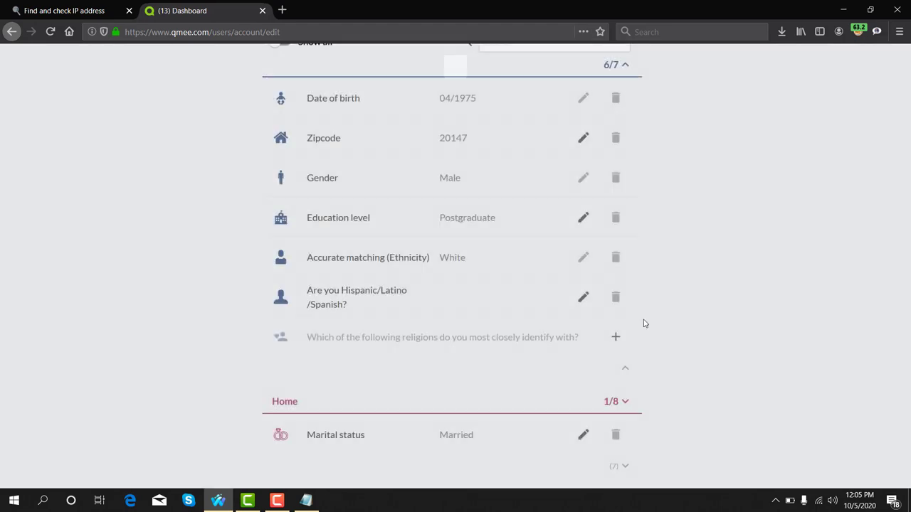
- Set the religion answer to Muslim and save it
{"action": "scroll", "coordinate": [591, 294], "scroll_direction": "down", "scroll_amount": 2}
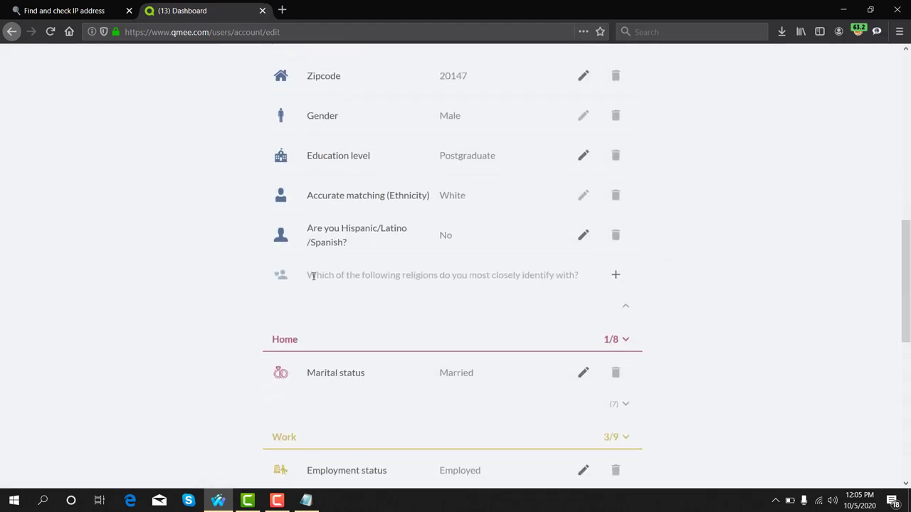
{"action": "left_click_drag", "start_coordinate": [308, 276], "coordinate": [594, 276]}
{"action": "left_click", "coordinate": [616, 275]}
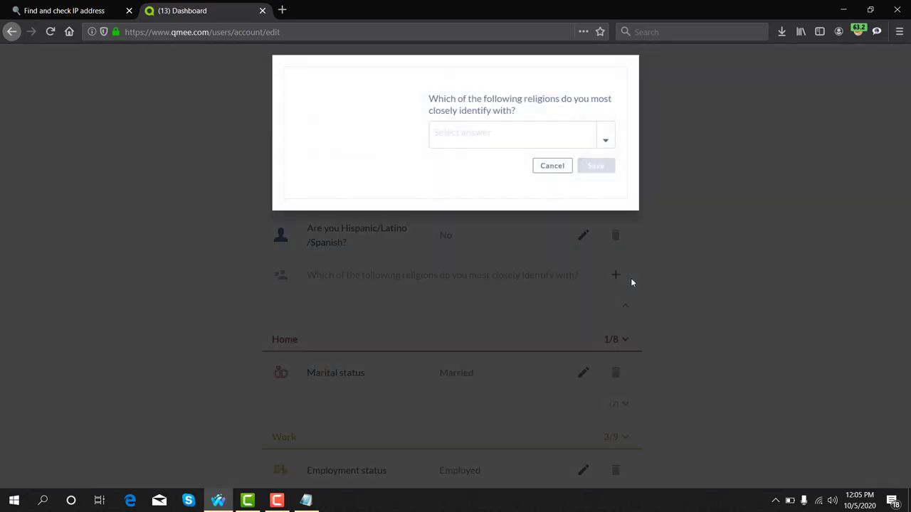
{"action": "left_click", "coordinate": [604, 137]}
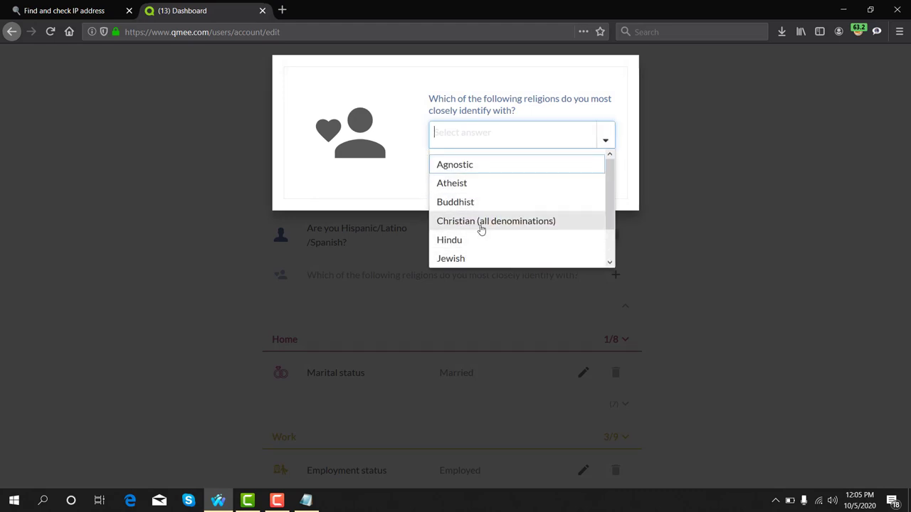
{"action": "type", "text": "Muslim"}
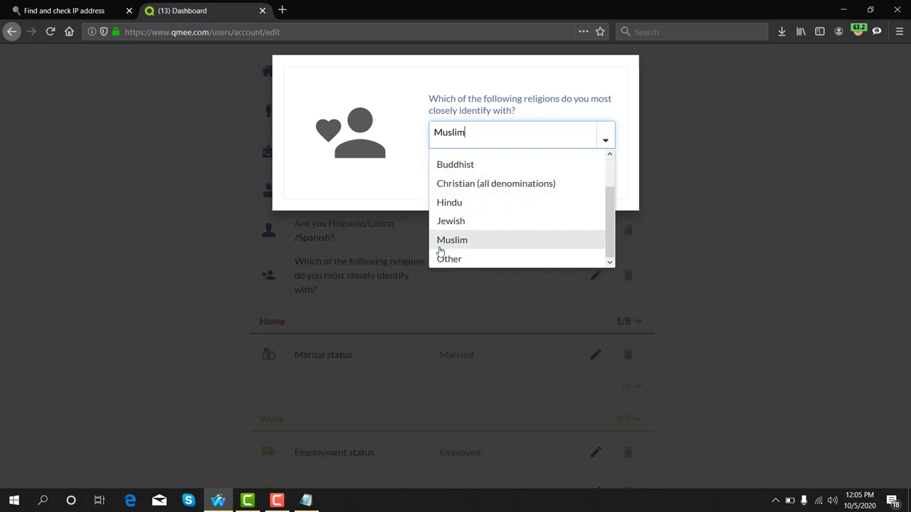
{"action": "left_click", "coordinate": [454, 242]}
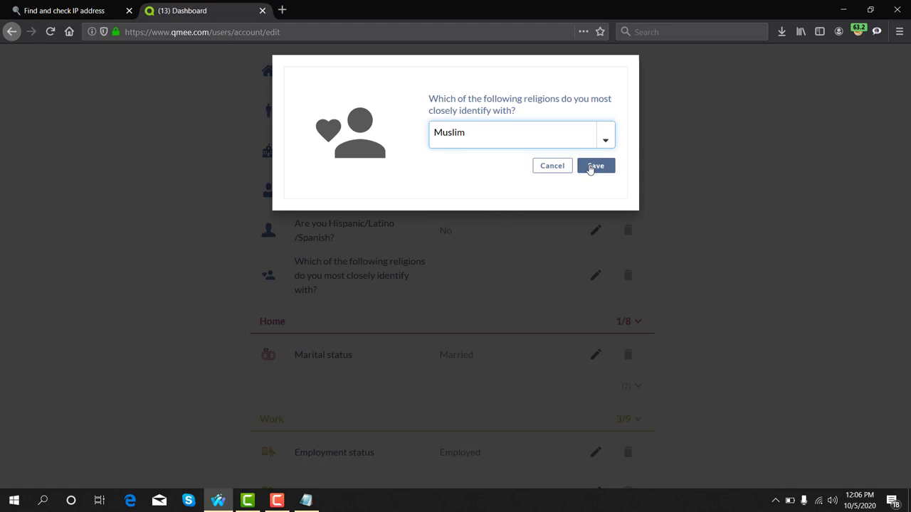
{"action": "left_click", "coordinate": [591, 167]}
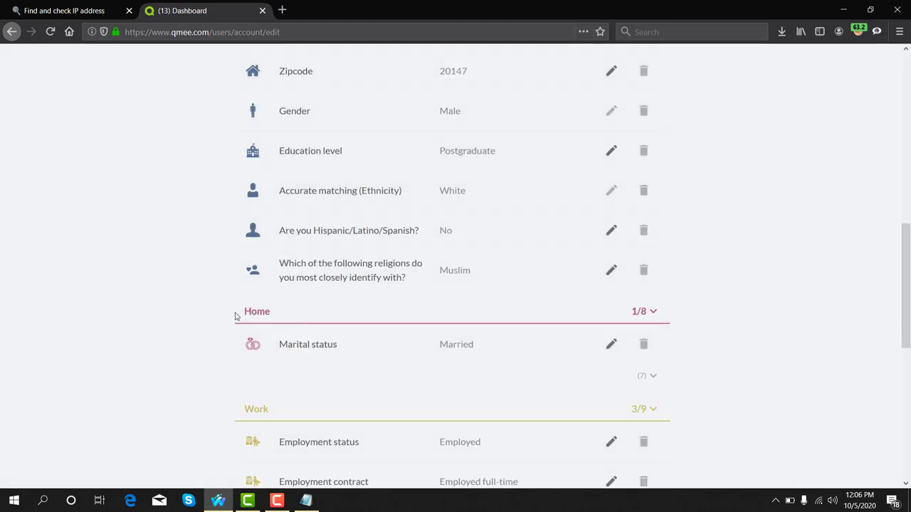
- In the Home section, save Living situation as Homeowner and bring up the Children question
{"action": "left_click", "coordinate": [266, 320]}
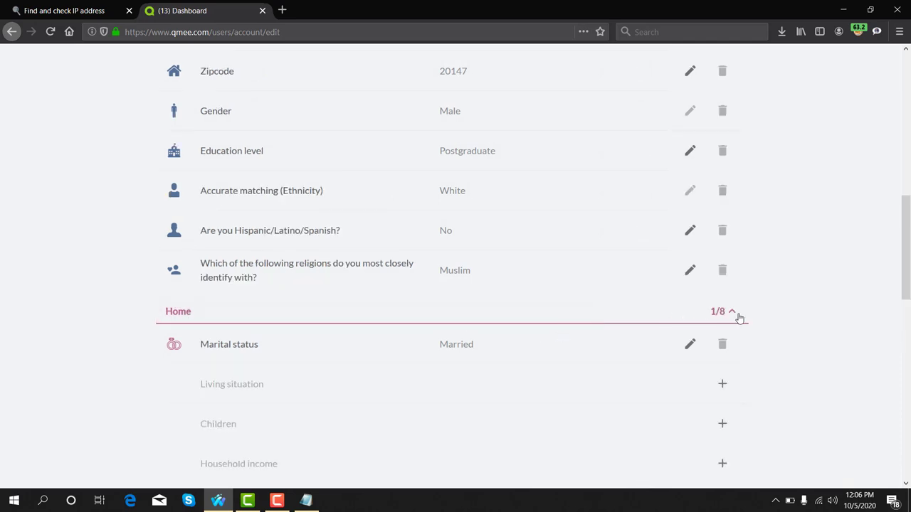
{"action": "scroll", "coordinate": [738, 317], "scroll_direction": "down", "scroll_amount": 3}
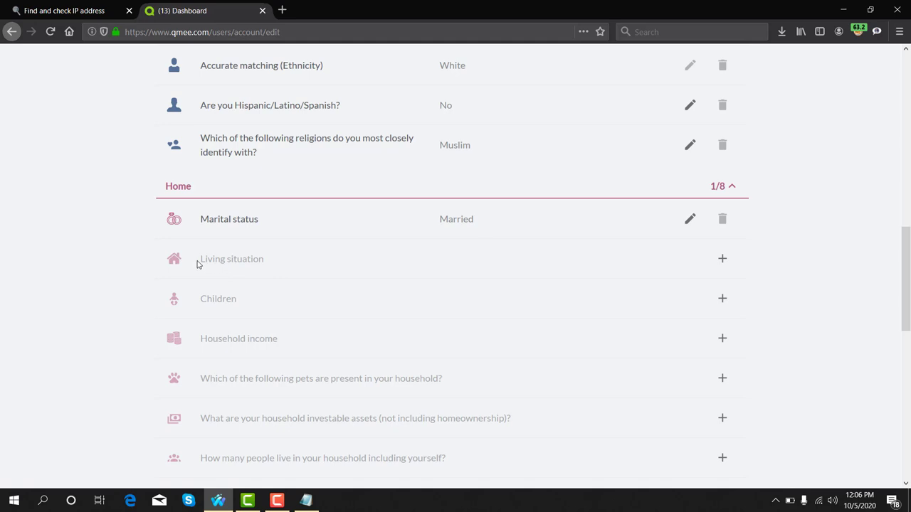
{"action": "triple_click", "coordinate": [234, 259]}
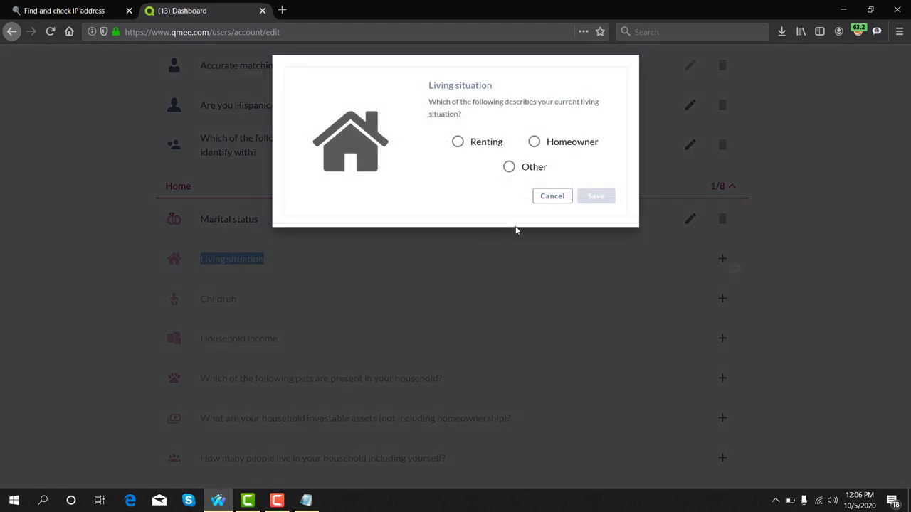
{"action": "left_click", "coordinate": [550, 143]}
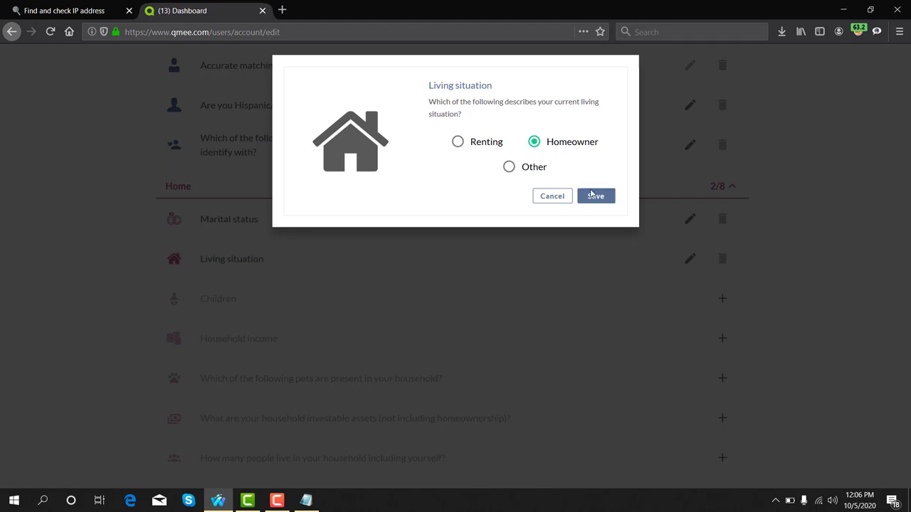
{"action": "left_click", "coordinate": [593, 197]}
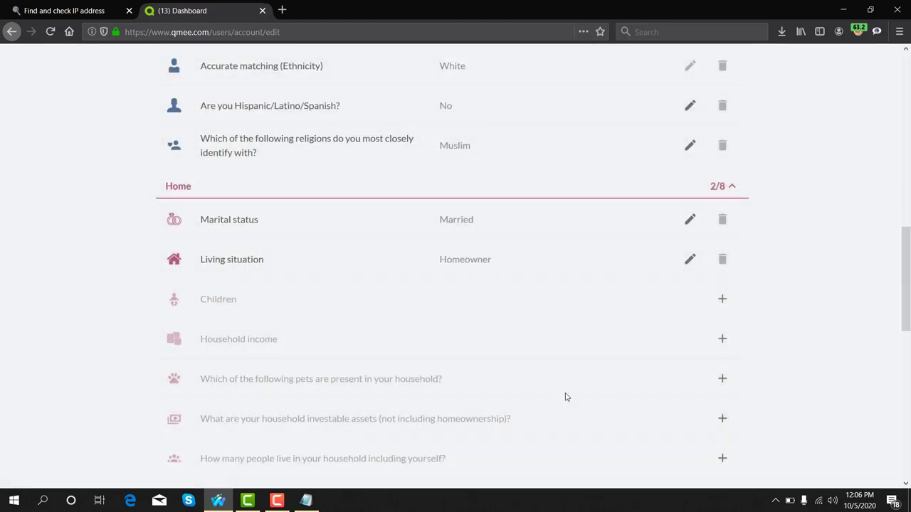
{"action": "double_click", "coordinate": [223, 302]}
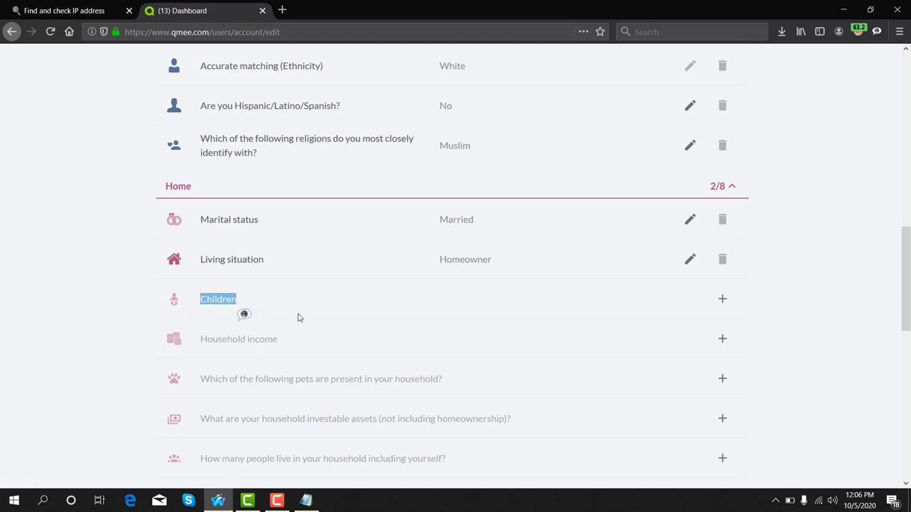
{"action": "left_click", "coordinate": [722, 300]}
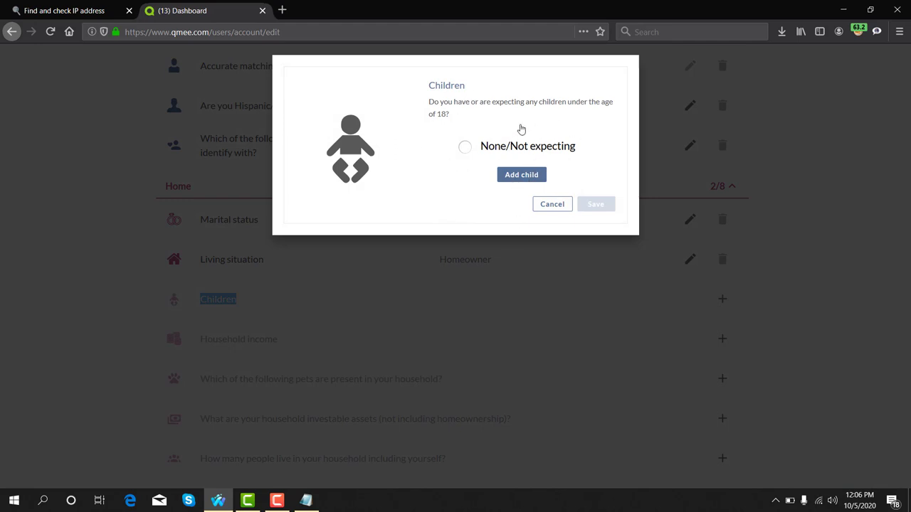
- Add a female child born June 2010 as the Children answer and save it
{"action": "left_click", "coordinate": [516, 174]}
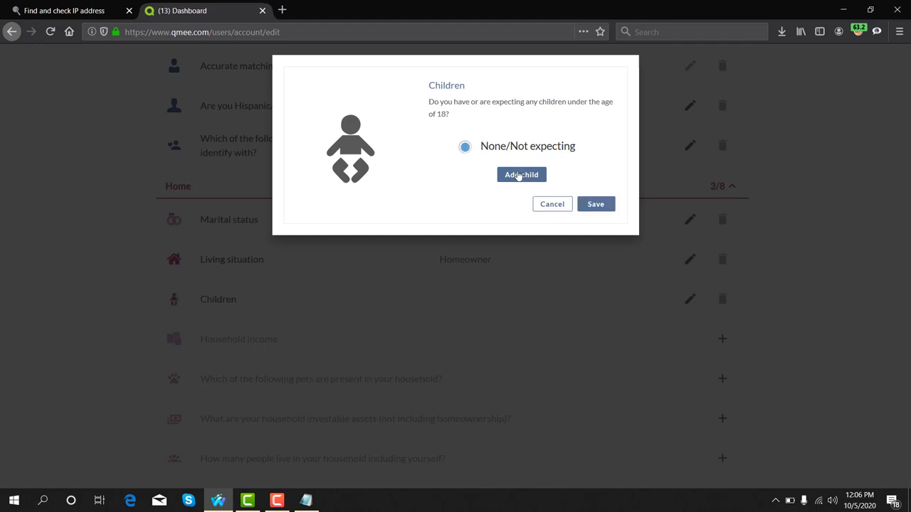
{"action": "left_click", "coordinate": [519, 175]}
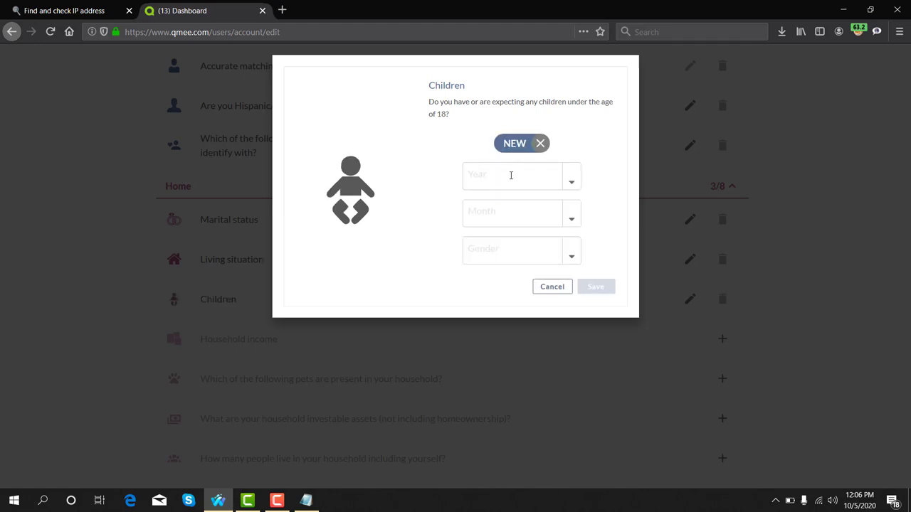
{"action": "left_click", "coordinate": [570, 180]}
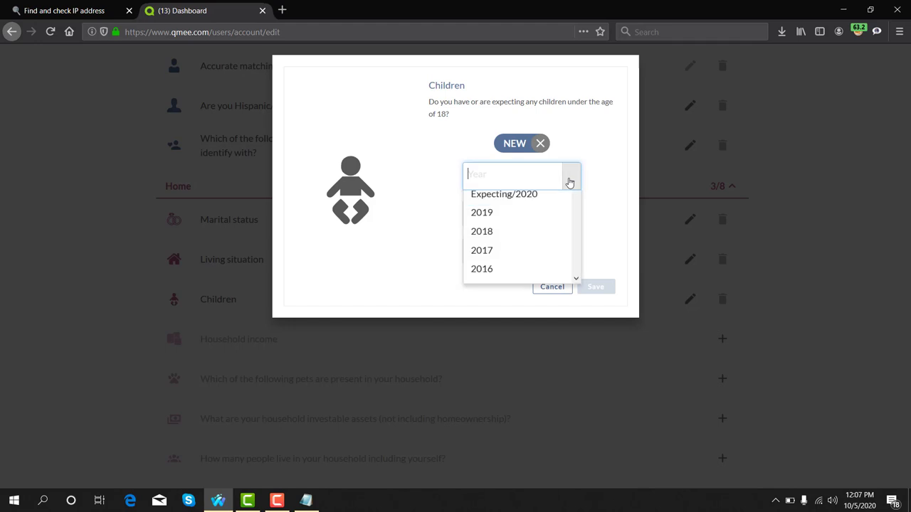
{"action": "scroll", "coordinate": [503, 279], "scroll_direction": "down", "scroll_amount": 3}
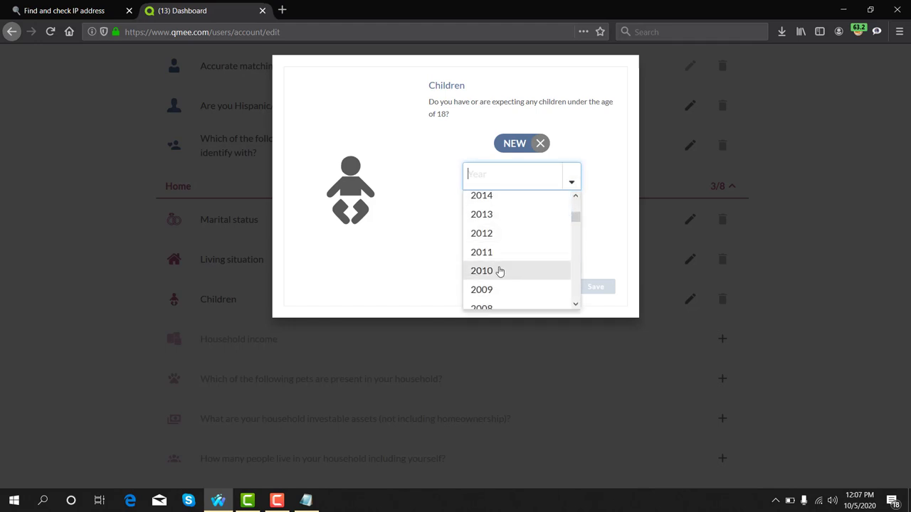
{"action": "left_click", "coordinate": [500, 271]}
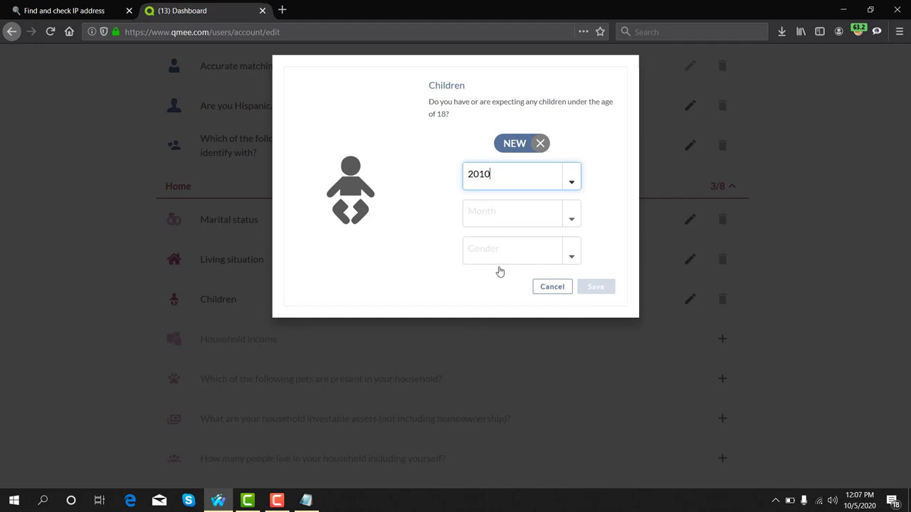
{"action": "left_click", "coordinate": [571, 218]}
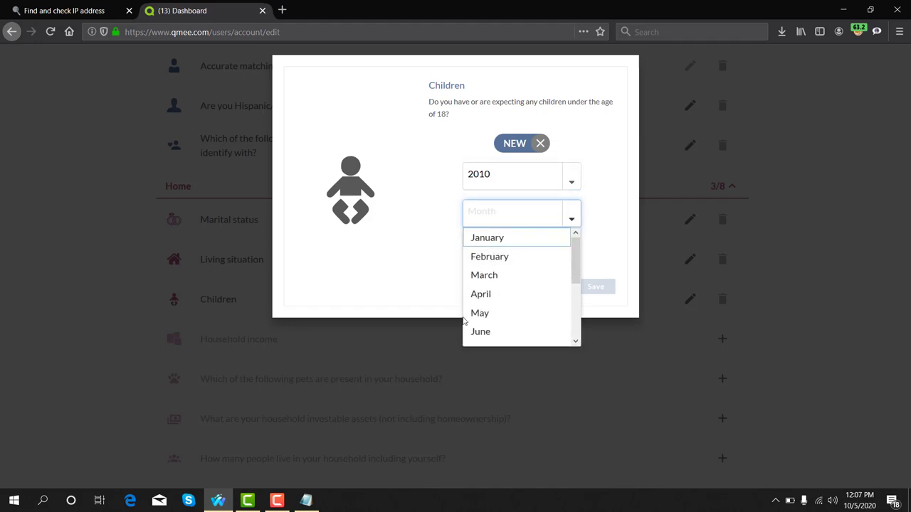
{"action": "scroll", "coordinate": [485, 313], "scroll_direction": "down", "scroll_amount": 2}
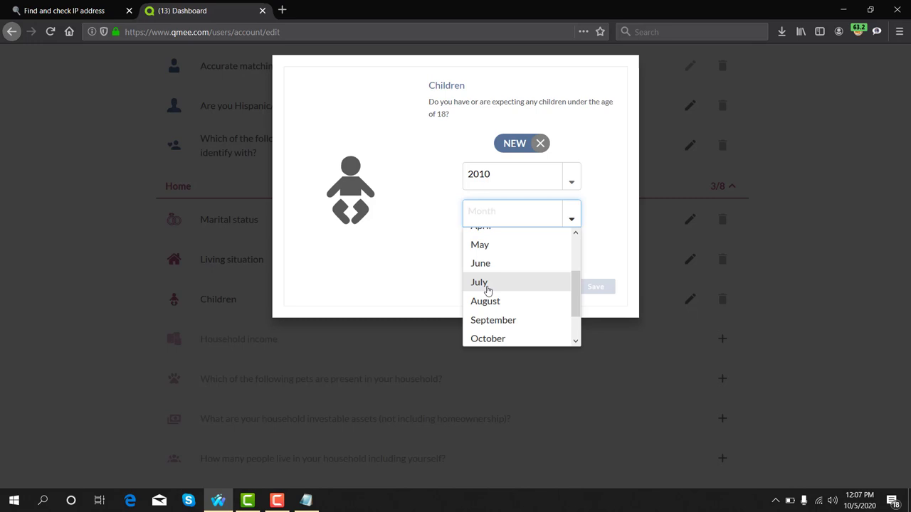
{"action": "left_click", "coordinate": [494, 266]}
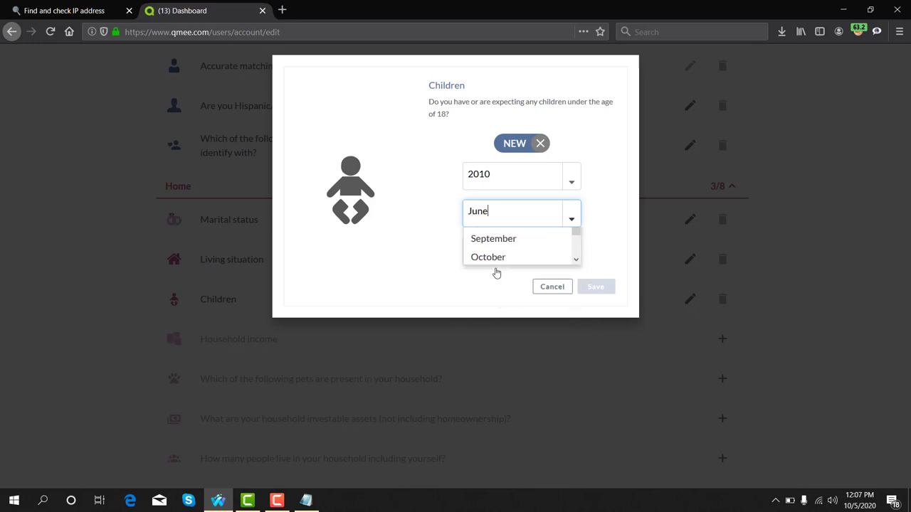
{"action": "left_click", "coordinate": [571, 253]}
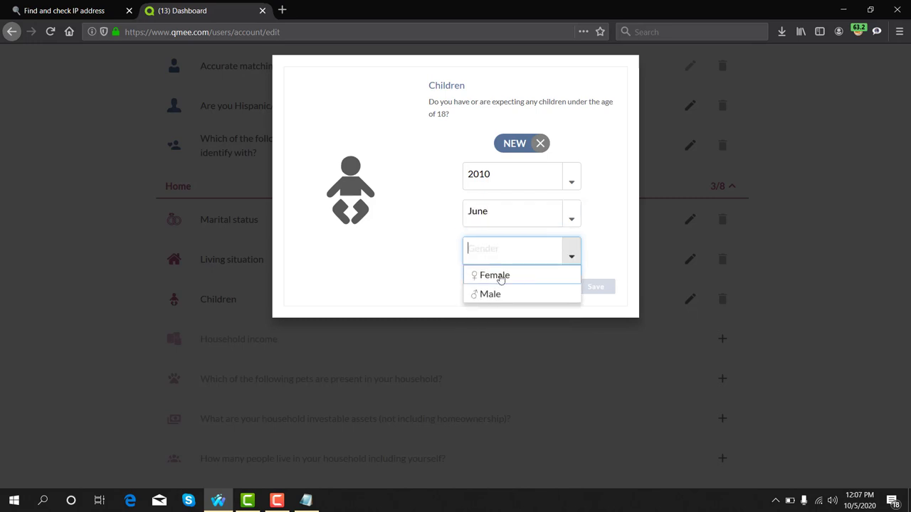
{"action": "left_click", "coordinate": [488, 276]}
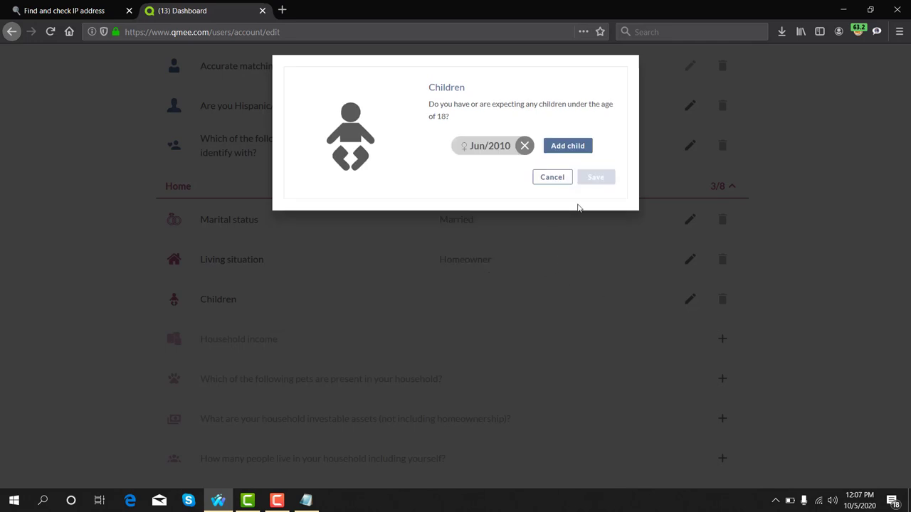
{"action": "left_click", "coordinate": [596, 177]}
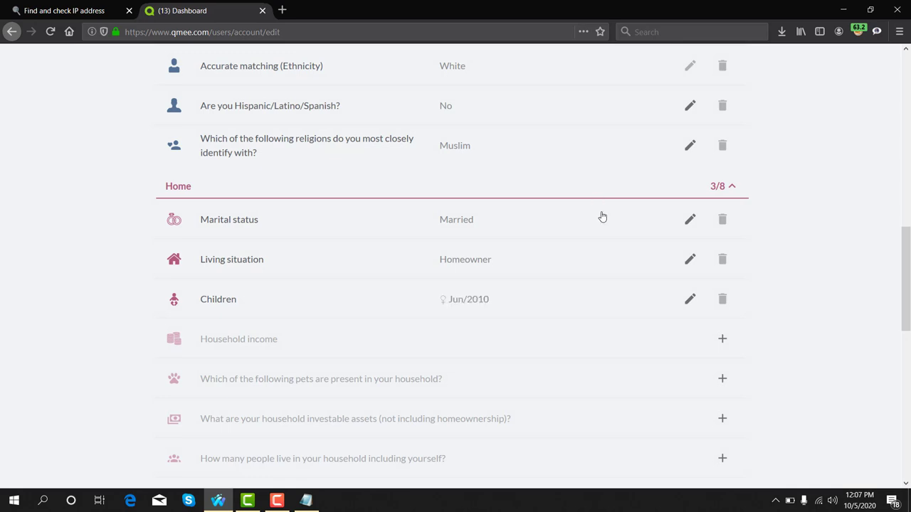
{"action": "scroll", "coordinate": [636, 272], "scroll_direction": "down", "scroll_amount": 3}
{"action": "left_click_drag", "start_coordinate": [197, 219], "coordinate": [297, 227]}
- Choose $175,000 to $199,999 for Household income and save it
{"action": "left_click", "coordinate": [723, 215]}
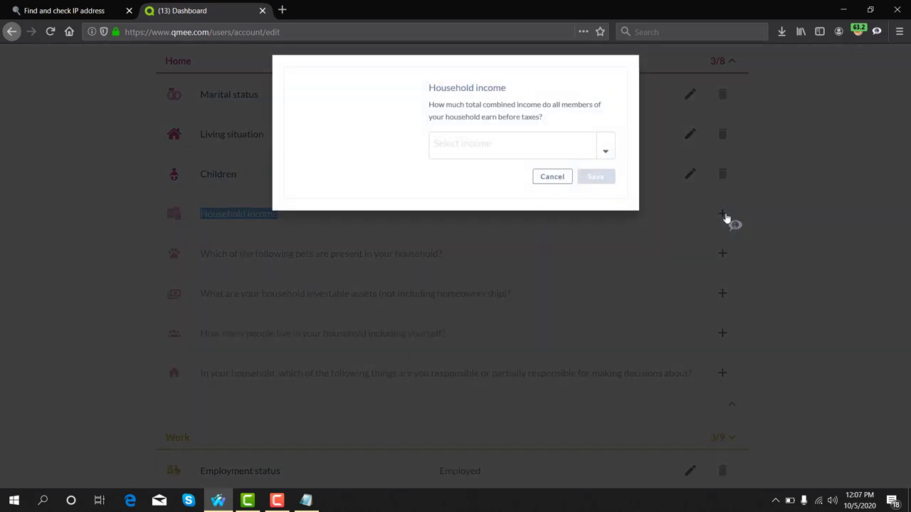
{"action": "left_click", "coordinate": [607, 153]}
{"action": "scroll", "coordinate": [510, 236], "scroll_direction": "down", "scroll_amount": 6}
{"action": "scroll", "coordinate": [509, 239], "scroll_direction": "down", "scroll_amount": 4}
{"action": "key", "text": "Up"}
{"action": "key", "text": "Up"}
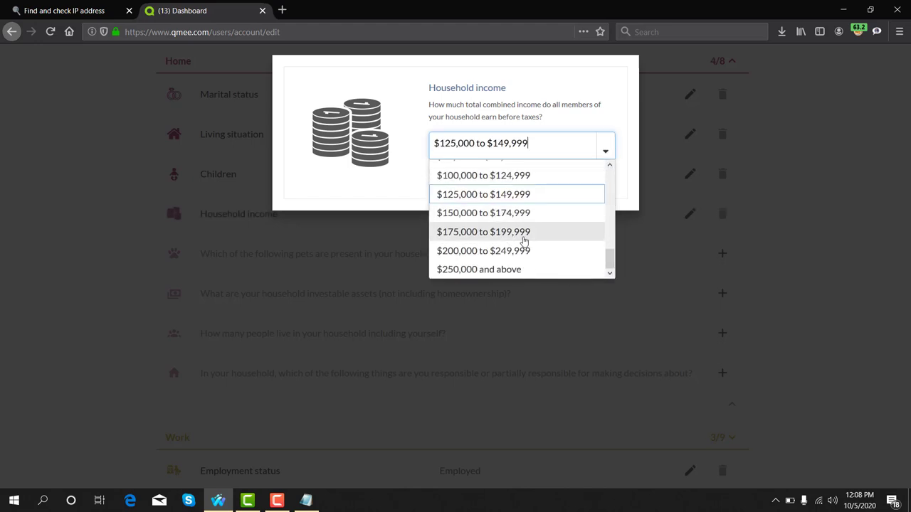
{"action": "left_click", "coordinate": [528, 232]}
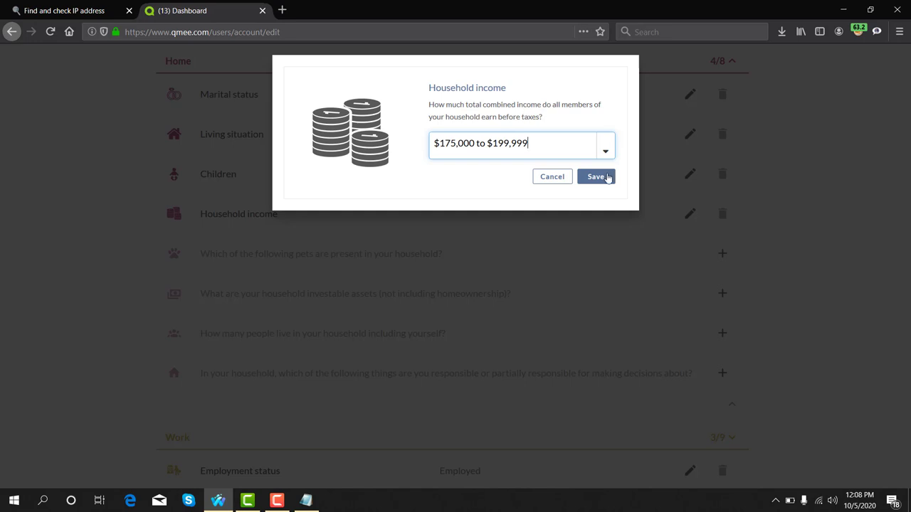
{"action": "left_click", "coordinate": [596, 177]}
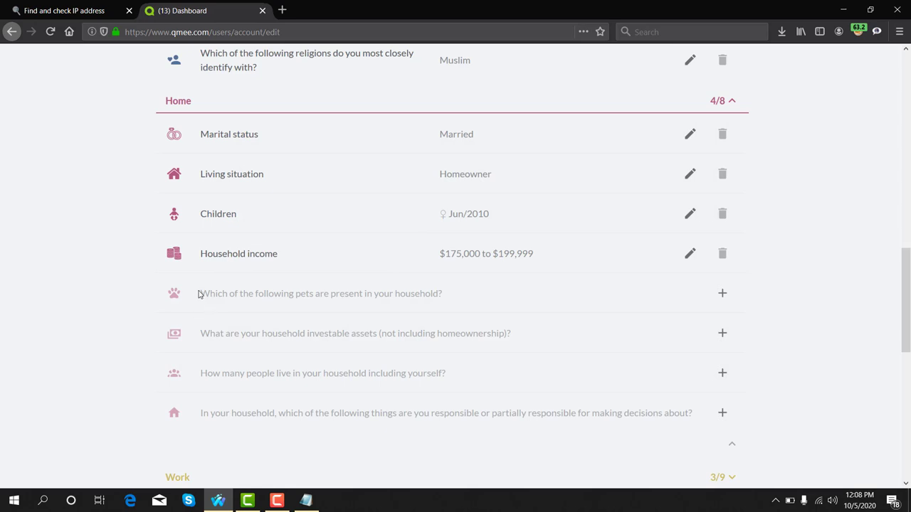
- Select Cat(s) and Dog(s) for the household pets question and save
{"action": "left_click_drag", "start_coordinate": [201, 294], "coordinate": [306, 294]}
{"action": "left_click_drag", "start_coordinate": [328, 294], "coordinate": [442, 295]}
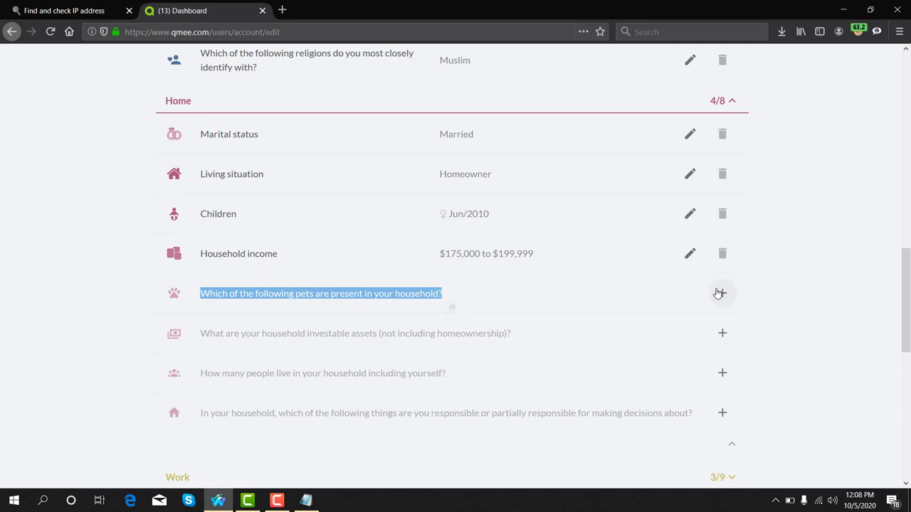
{"action": "left_click", "coordinate": [582, 292]}
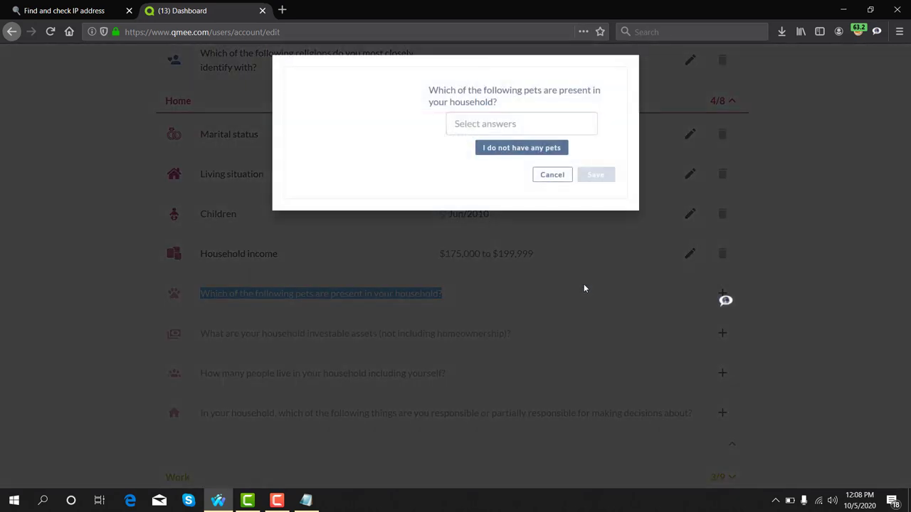
{"action": "left_click", "coordinate": [482, 124]}
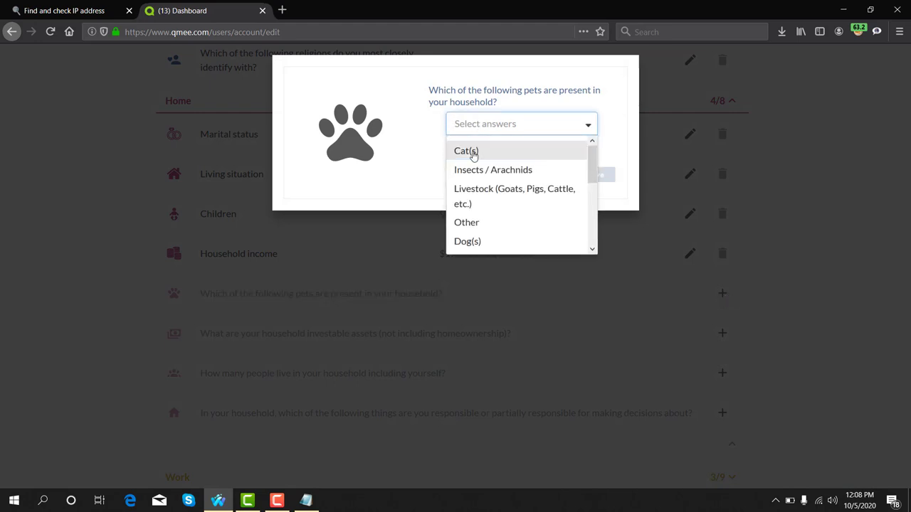
{"action": "left_click", "coordinate": [474, 153]}
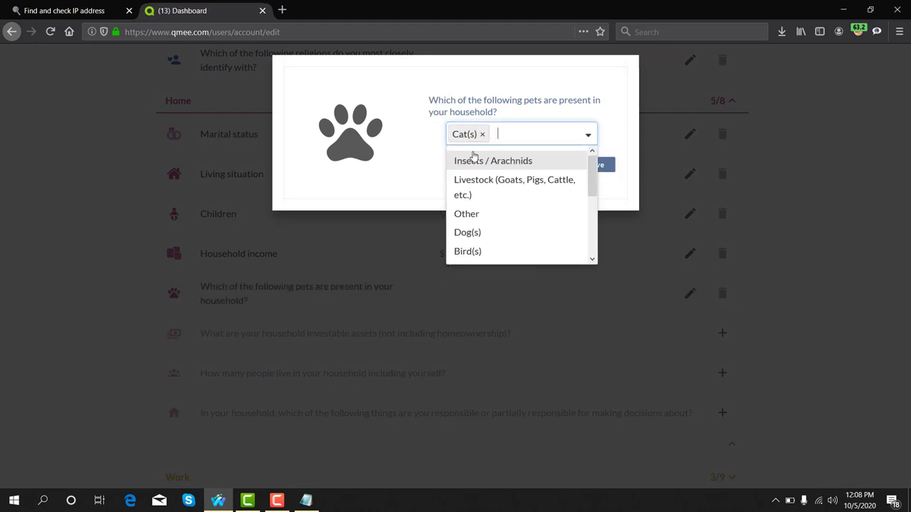
{"action": "left_click", "coordinate": [473, 239]}
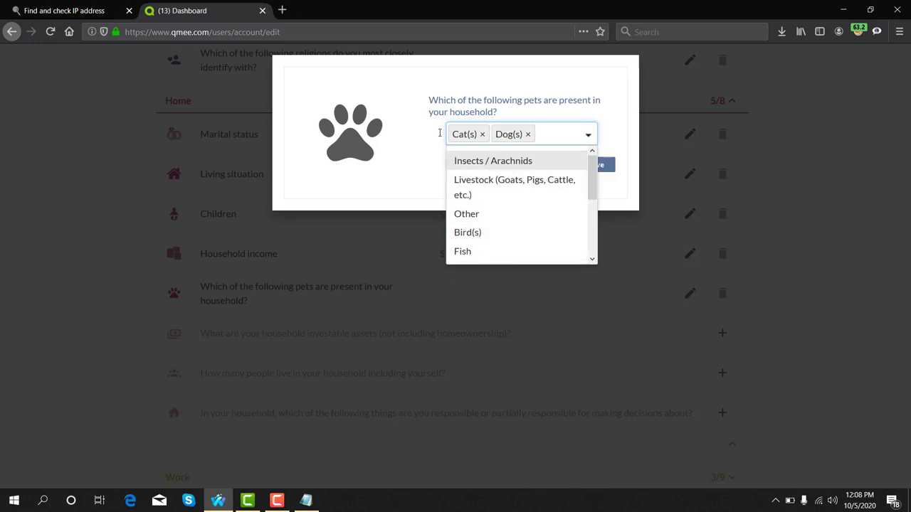
{"action": "left_click", "coordinate": [409, 112]}
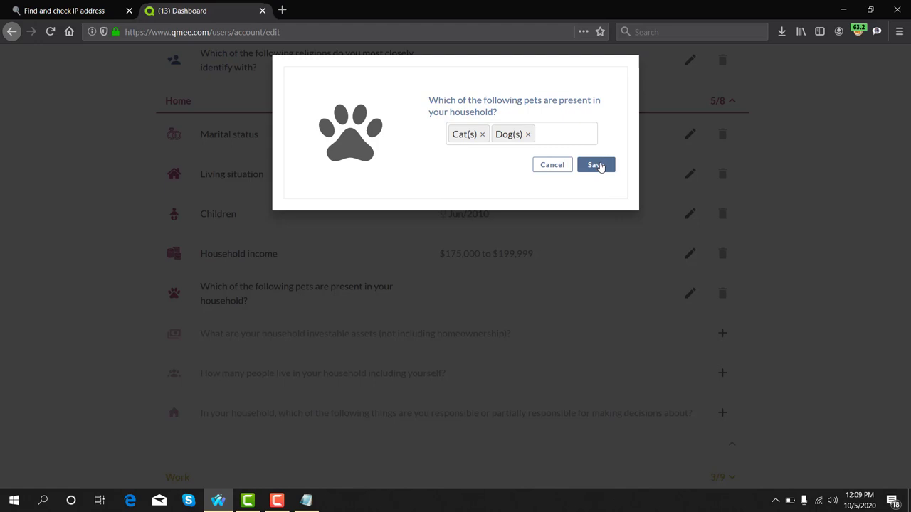
{"action": "left_click", "coordinate": [595, 165]}
{"action": "scroll", "coordinate": [427, 273], "scroll_direction": "down", "scroll_amount": 2}
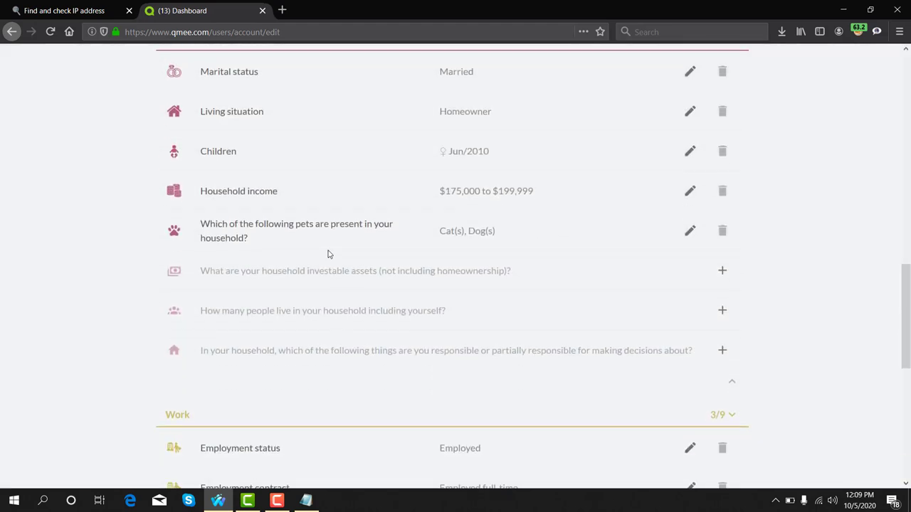
- Choose $500,000 - $999,999 for household investable assets and save it
{"action": "left_click_drag", "start_coordinate": [204, 270], "coordinate": [380, 283]}
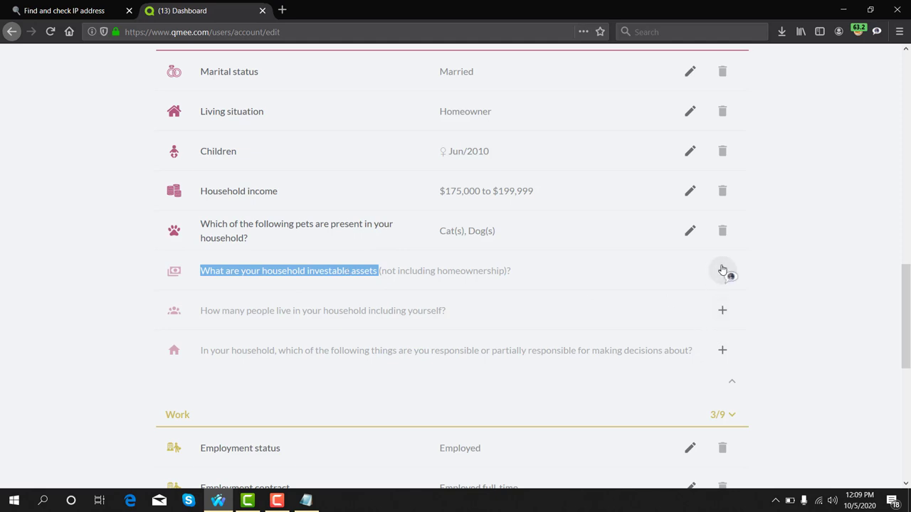
{"action": "left_click", "coordinate": [498, 285]}
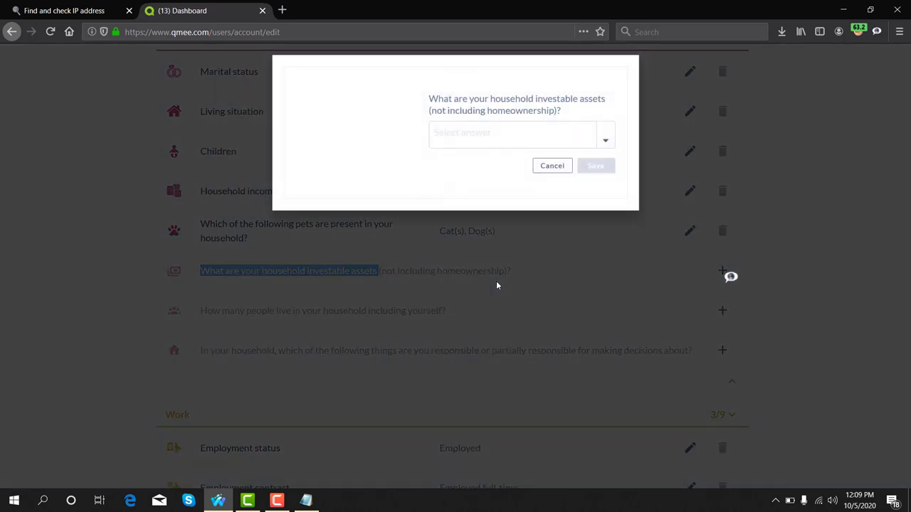
{"action": "left_click", "coordinate": [602, 139]}
{"action": "scroll", "coordinate": [480, 237], "scroll_direction": "down", "scroll_amount": 2}
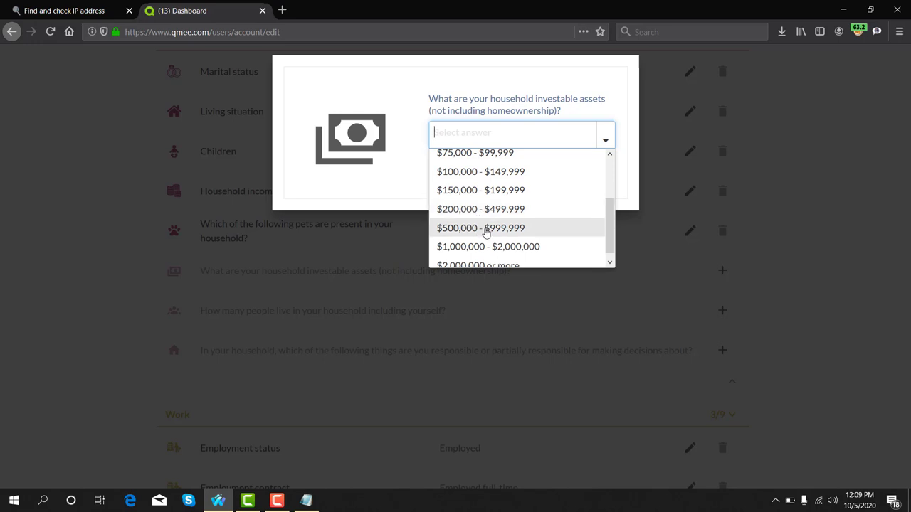
{"action": "left_click", "coordinate": [484, 229]}
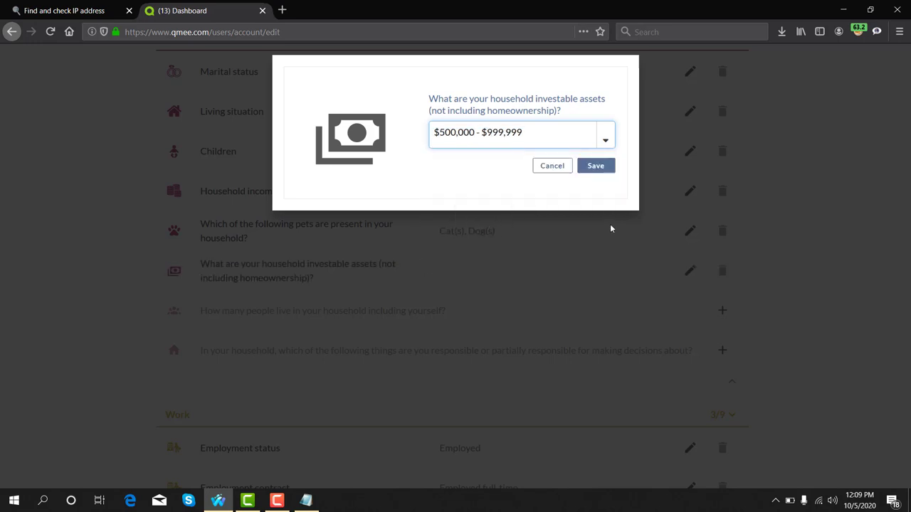
{"action": "left_click", "coordinate": [591, 167]}
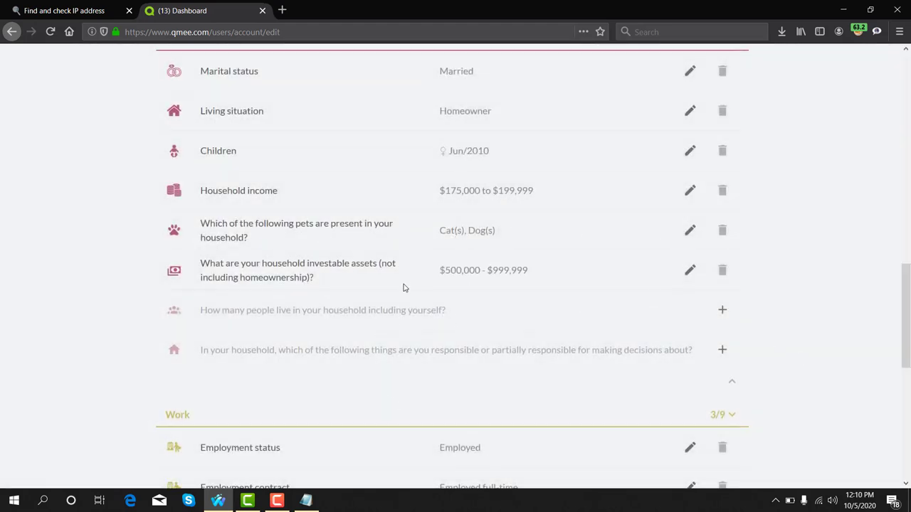
{"action": "scroll", "coordinate": [242, 283], "scroll_direction": "down", "scroll_amount": 2}
- Set household size to 3 persons and save the answer
{"action": "left_click_drag", "start_coordinate": [202, 249], "coordinate": [442, 247]}
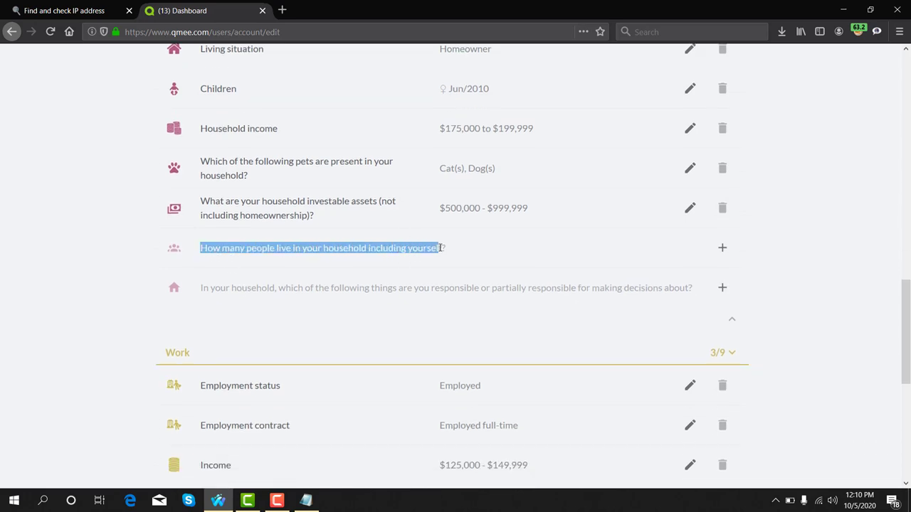
{"action": "left_click", "coordinate": [722, 248]}
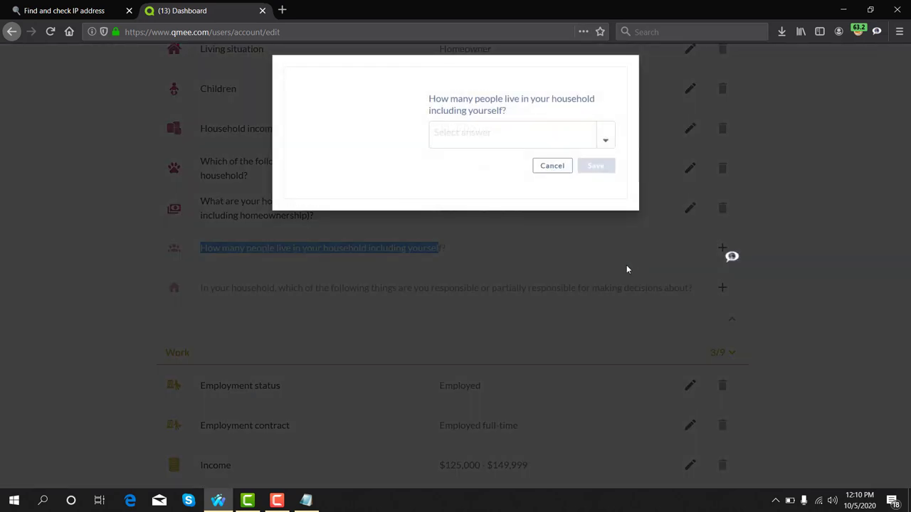
{"action": "left_click", "coordinate": [609, 137]}
{"action": "left_click", "coordinate": [510, 201]}
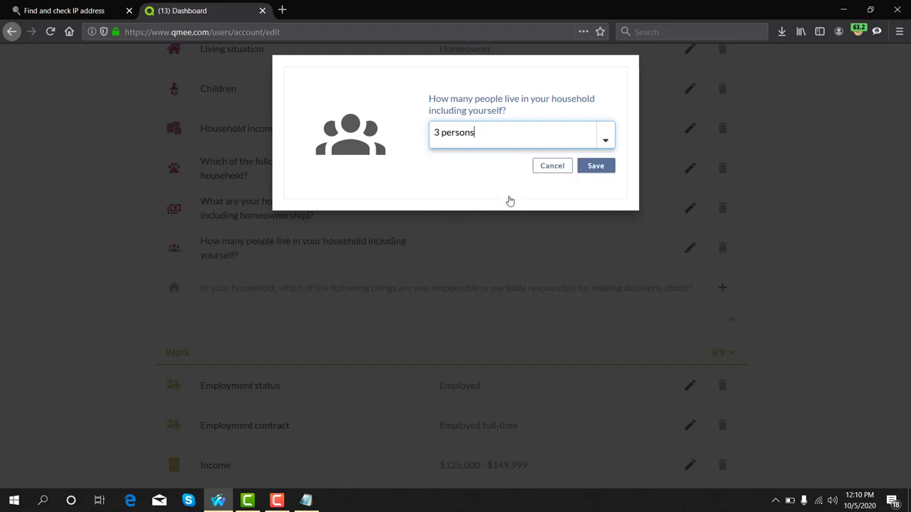
{"action": "left_click", "coordinate": [596, 166]}
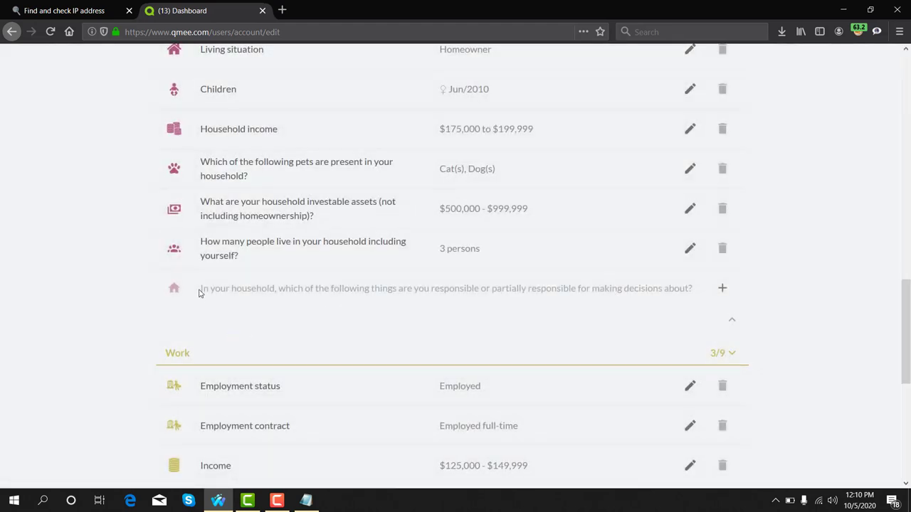
{"action": "left_click_drag", "start_coordinate": [199, 289], "coordinate": [696, 294]}
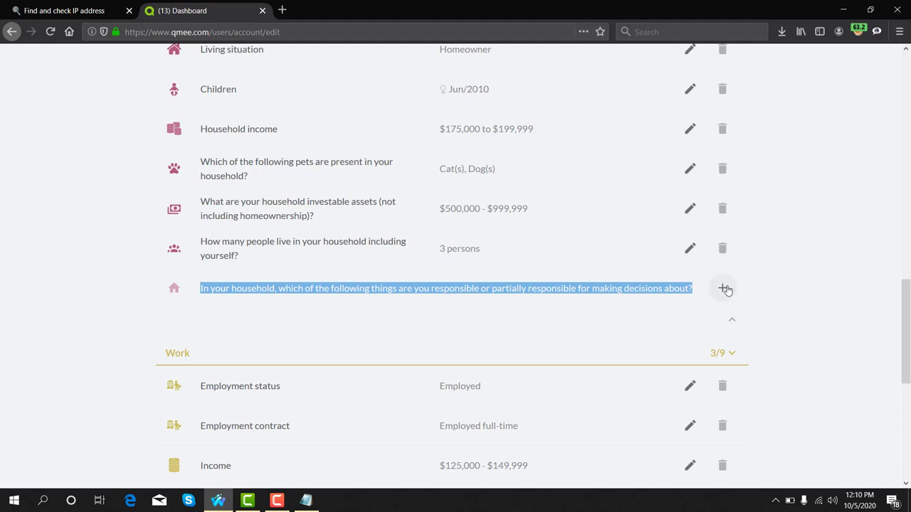
- Select Internet, Television, Grocery Shopping, Automobile, Mortgage, Finance, Clothing and Banking as decision areas, then save
{"action": "left_click", "coordinate": [724, 288]}
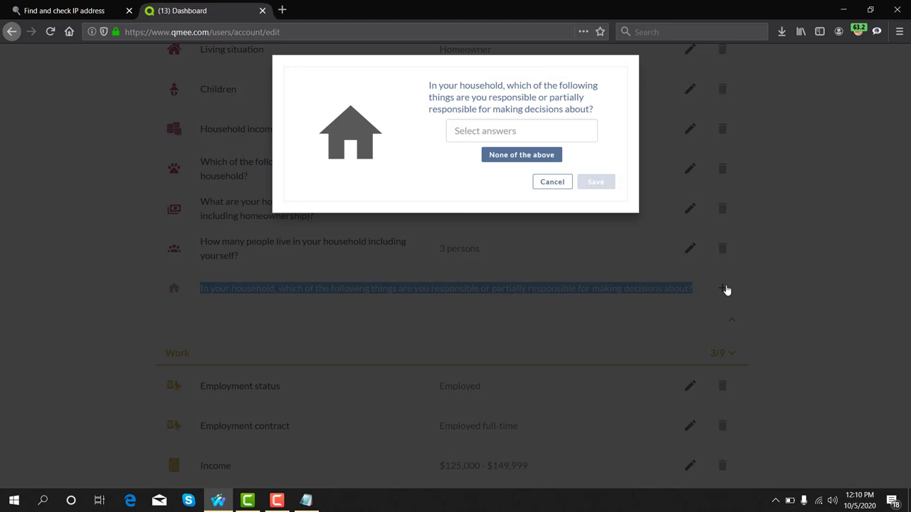
{"action": "left_click", "coordinate": [499, 130]}
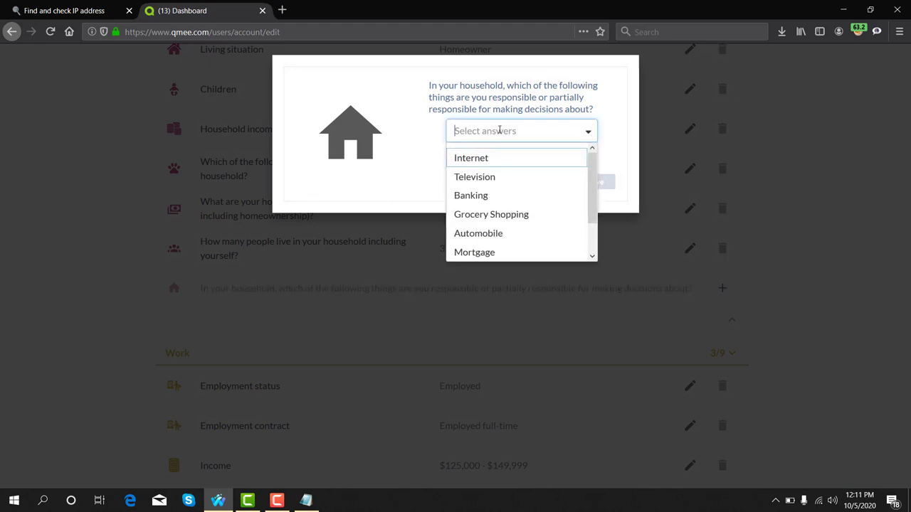
{"action": "left_click", "coordinate": [490, 163]}
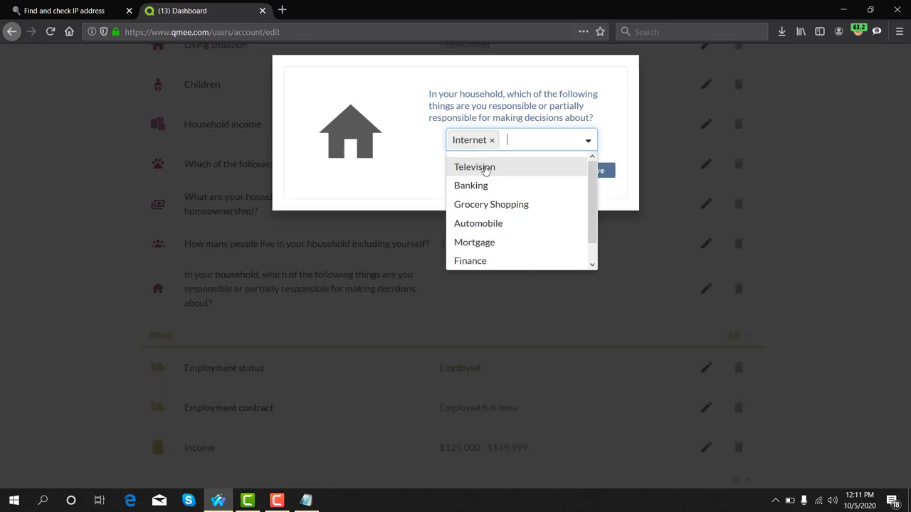
{"action": "left_click", "coordinate": [485, 169]}
{"action": "left_click", "coordinate": [484, 198]}
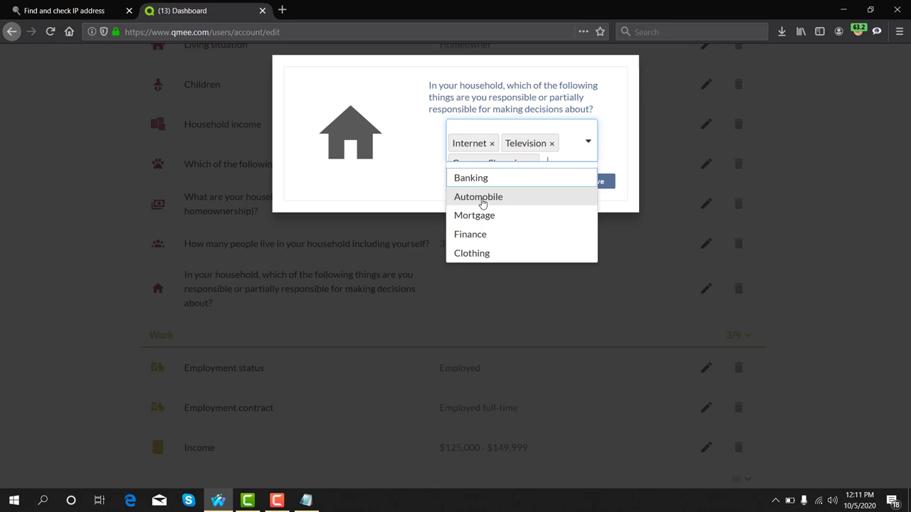
{"action": "left_click", "coordinate": [481, 203]}
{"action": "left_click", "coordinate": [482, 215]}
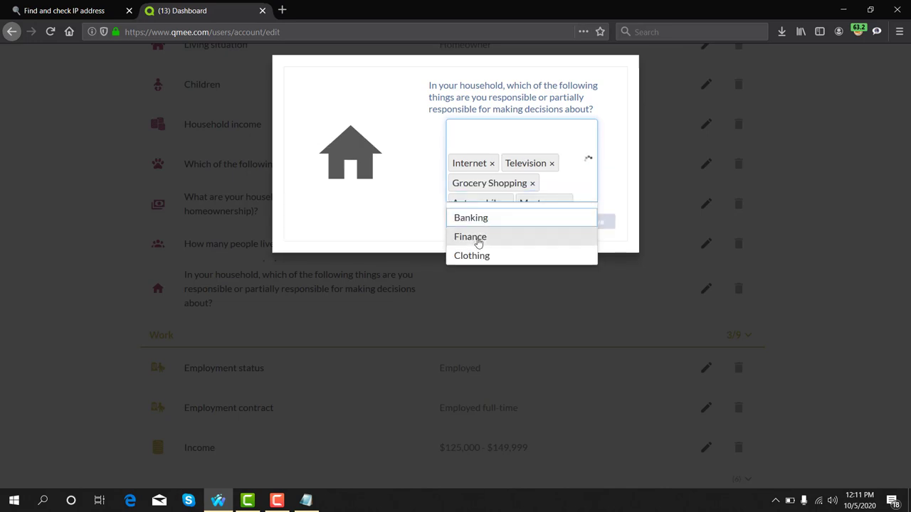
{"action": "left_click", "coordinate": [479, 240]}
{"action": "left_click", "coordinate": [480, 241]}
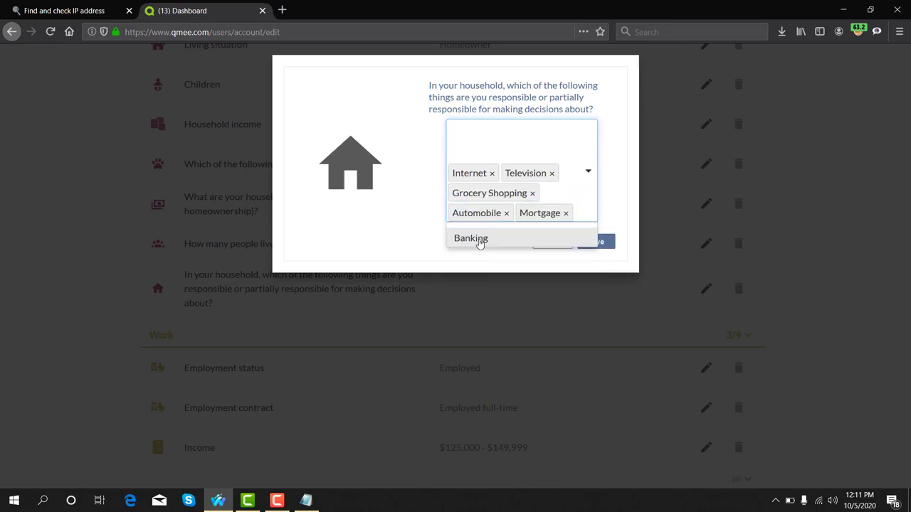
{"action": "left_click", "coordinate": [480, 241]}
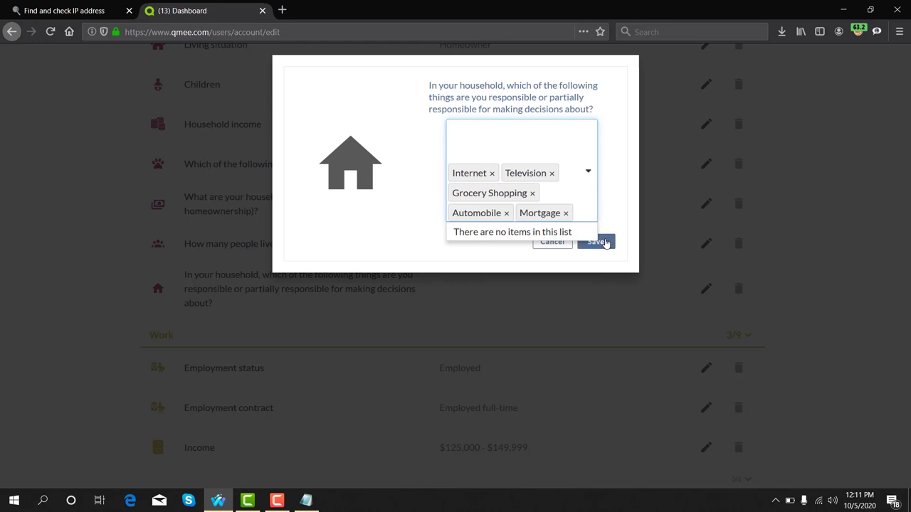
{"action": "left_click", "coordinate": [605, 243]}
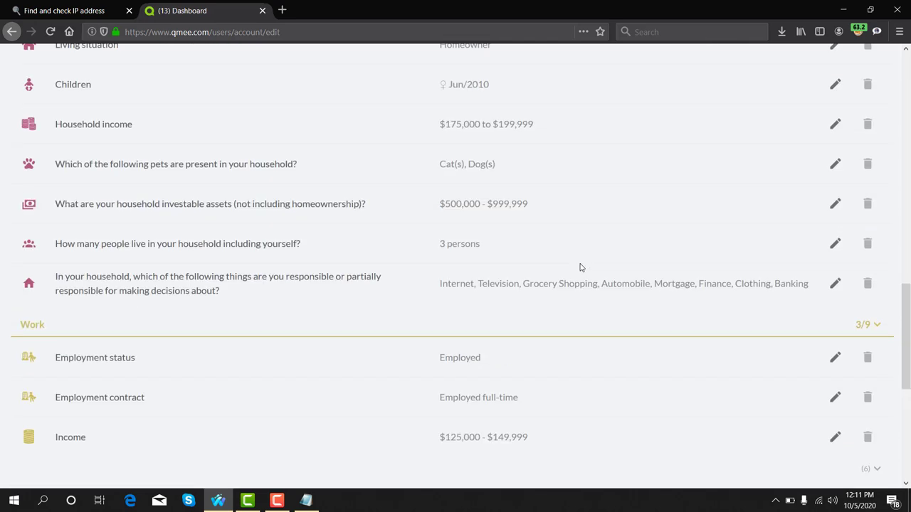
- In the Work section, choose Manager as the job title and save it
{"action": "scroll", "coordinate": [672, 325], "scroll_direction": "down", "scroll_amount": 3}
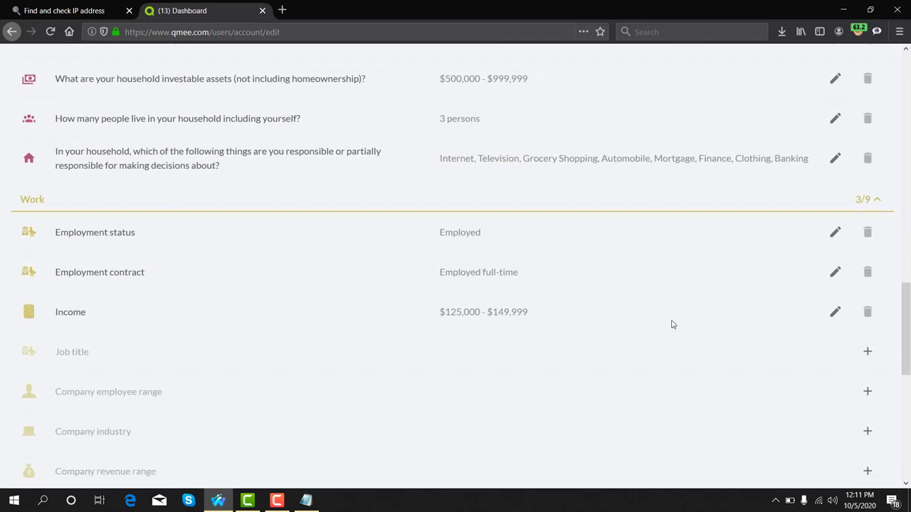
{"action": "scroll", "coordinate": [458, 260], "scroll_direction": "down", "scroll_amount": 3}
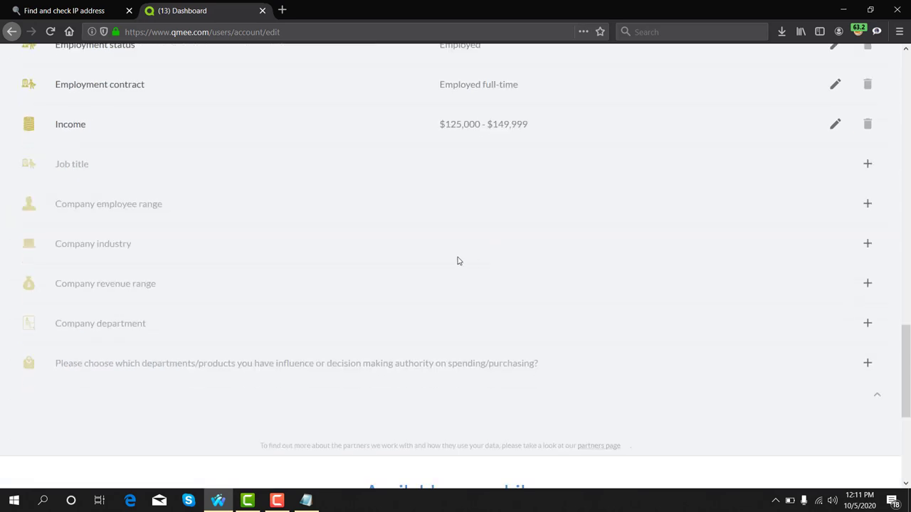
{"action": "left_click_drag", "start_coordinate": [48, 228], "coordinate": [90, 235]}
{"action": "left_click", "coordinate": [867, 227]}
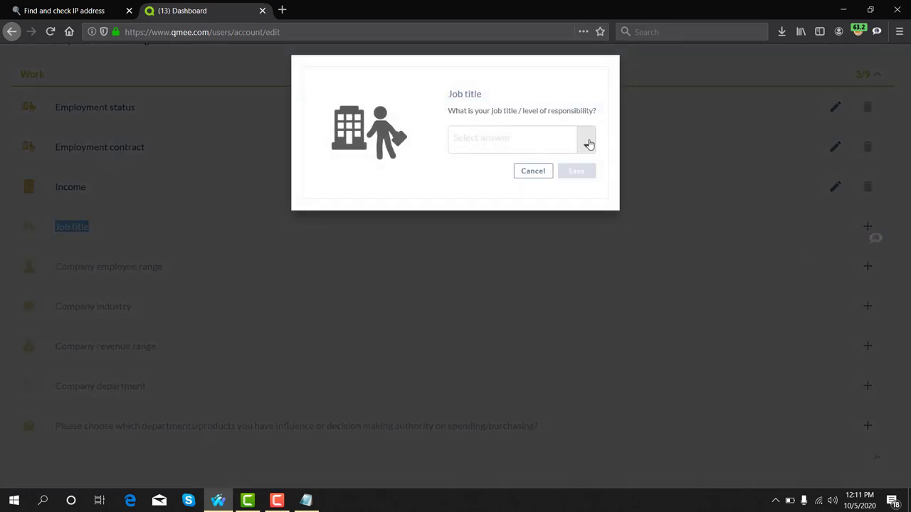
{"action": "left_click", "coordinate": [588, 145]}
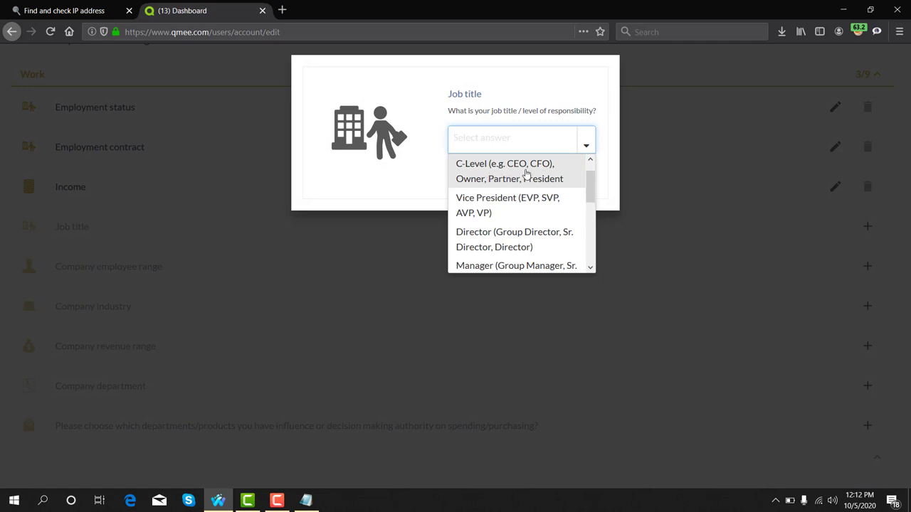
{"action": "scroll", "coordinate": [505, 205], "scroll_direction": "down", "scroll_amount": 2}
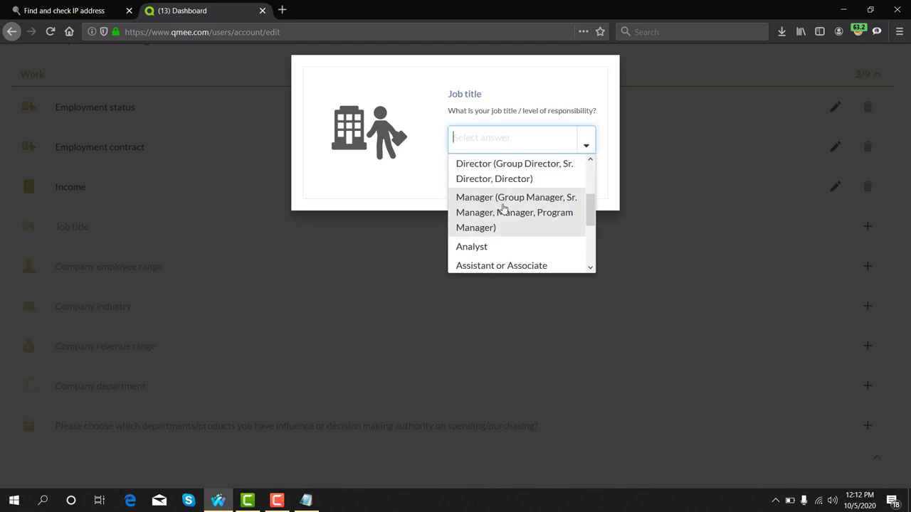
{"action": "left_click", "coordinate": [516, 204]}
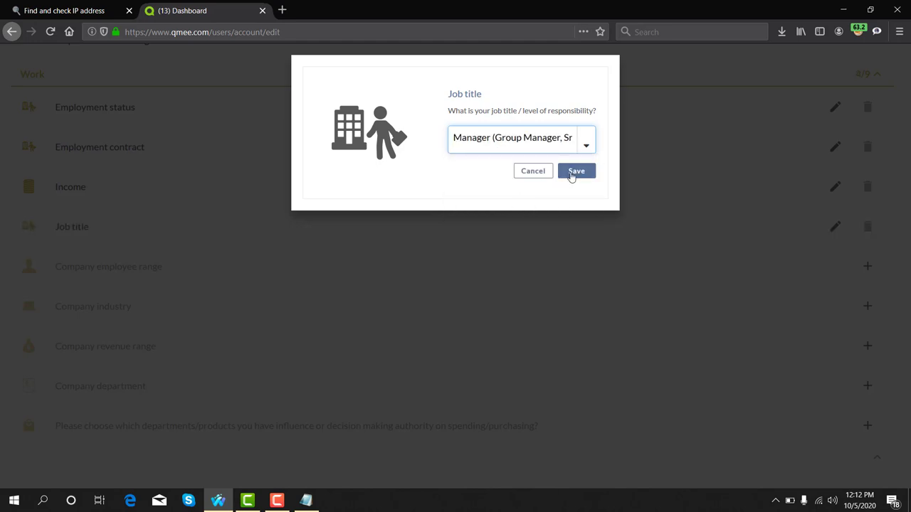
{"action": "left_click", "coordinate": [575, 171]}
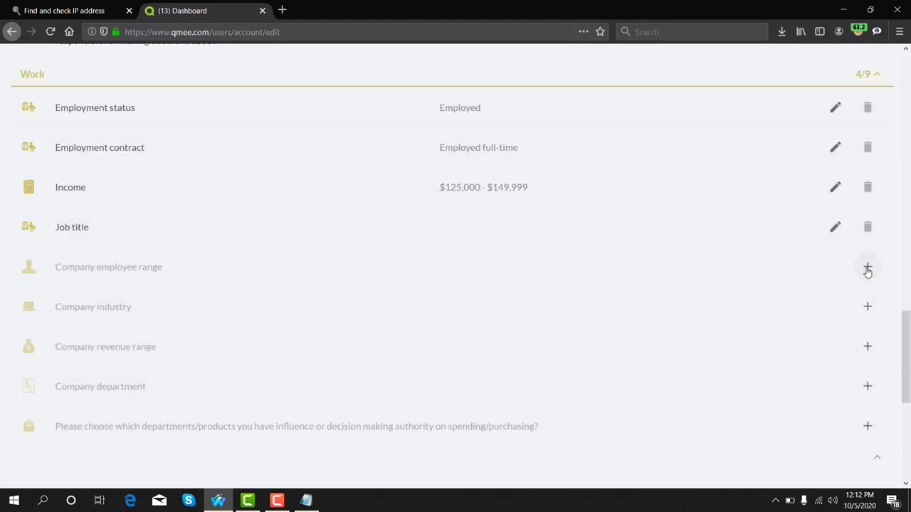
- Answer the Company employee range question with 101-500 and save it
{"action": "triple_click", "coordinate": [162, 272]}
{"action": "left_click", "coordinate": [55, 271]}
{"action": "left_click_drag", "start_coordinate": [55, 271], "coordinate": [163, 268]}
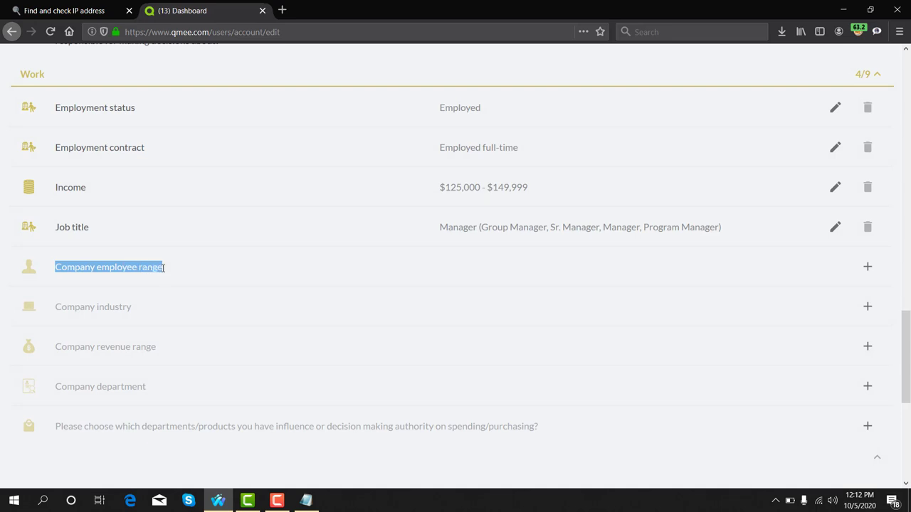
{"action": "left_click", "coordinate": [868, 267]}
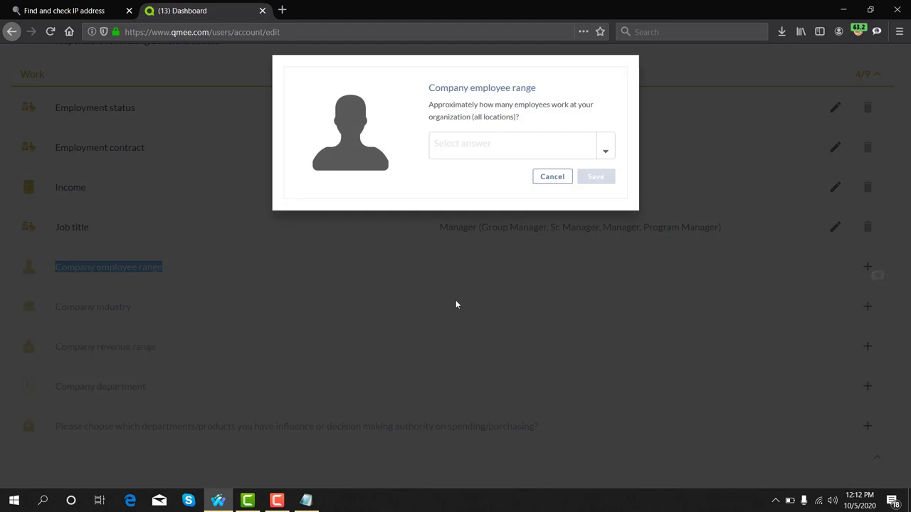
{"action": "left_click", "coordinate": [603, 150]}
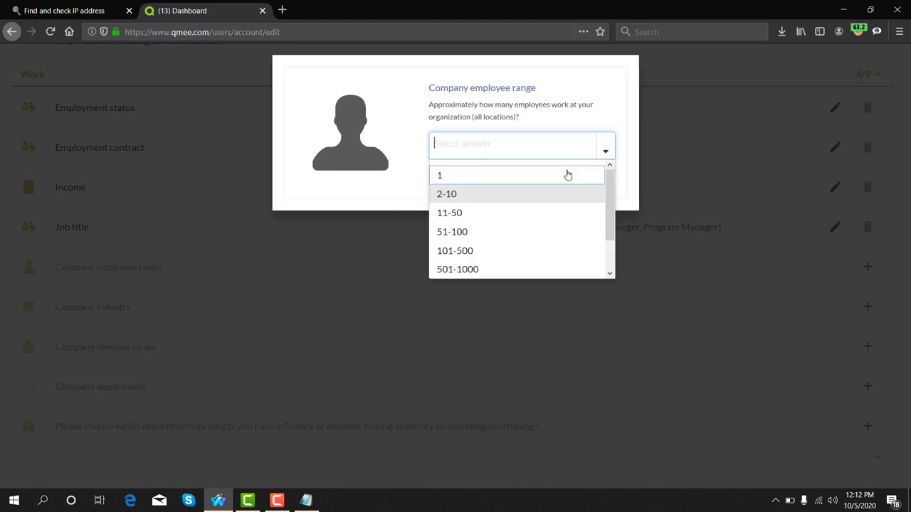
{"action": "left_click", "coordinate": [469, 252]}
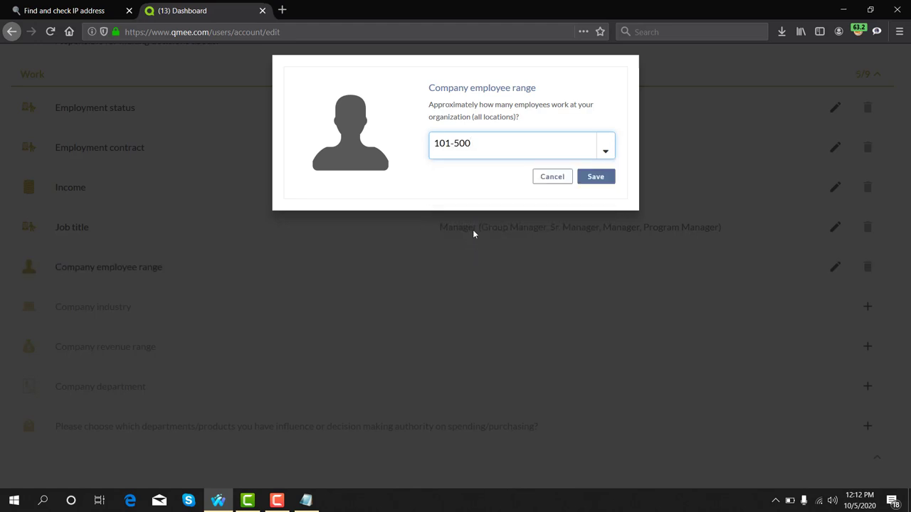
{"action": "left_click", "coordinate": [595, 178]}
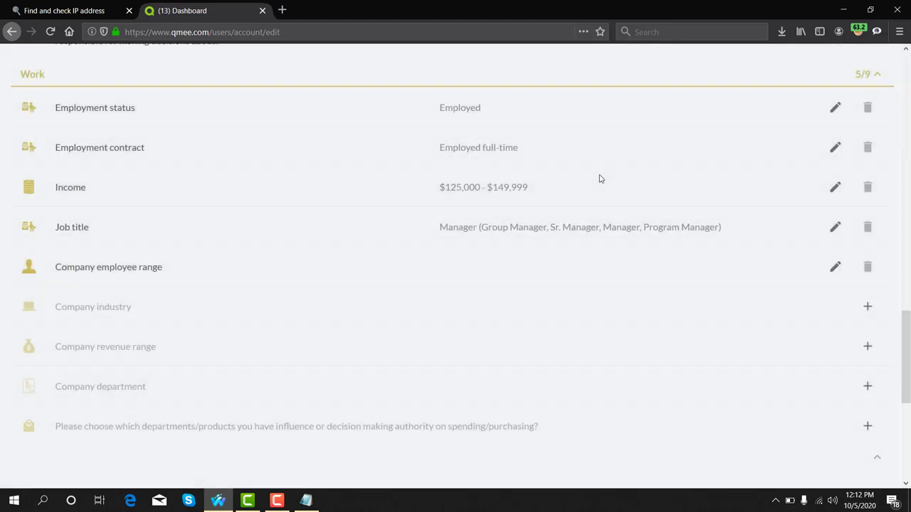
{"action": "scroll", "coordinate": [593, 234], "scroll_direction": "down", "scroll_amount": 2}
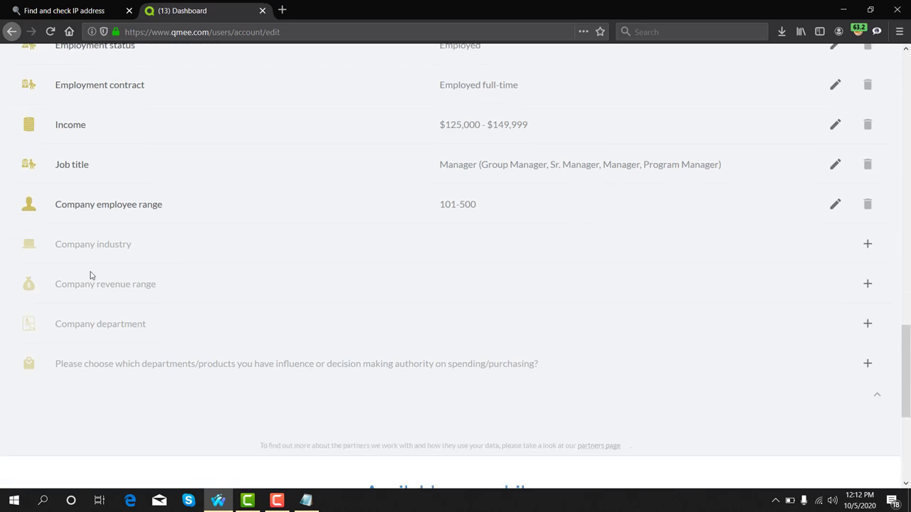
{"action": "left_click_drag", "start_coordinate": [58, 245], "coordinate": [131, 246]}
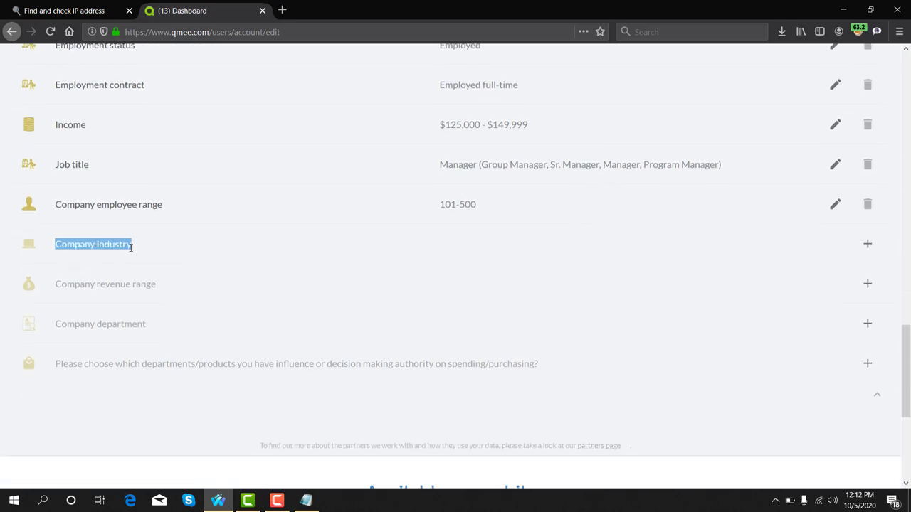
- Set the Company industry answer to Computer Hardware and save it
{"action": "left_click", "coordinate": [865, 246]}
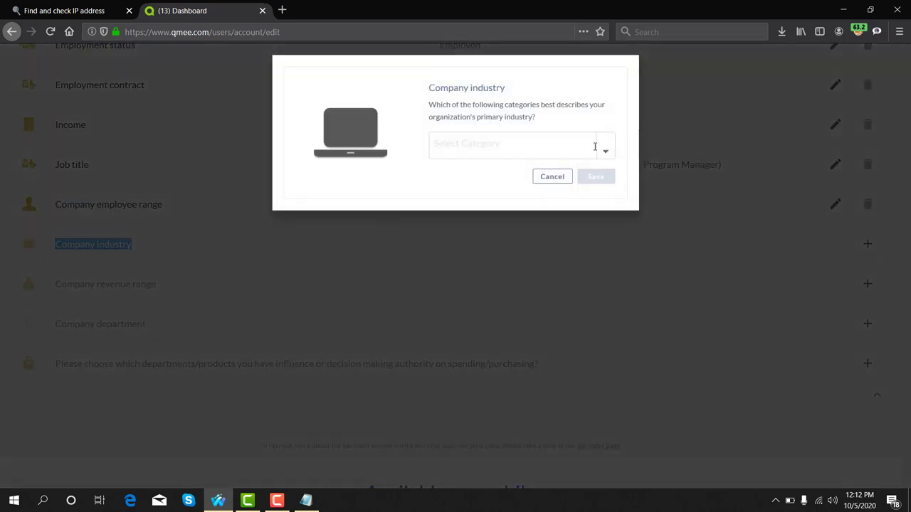
{"action": "left_click", "coordinate": [602, 150]}
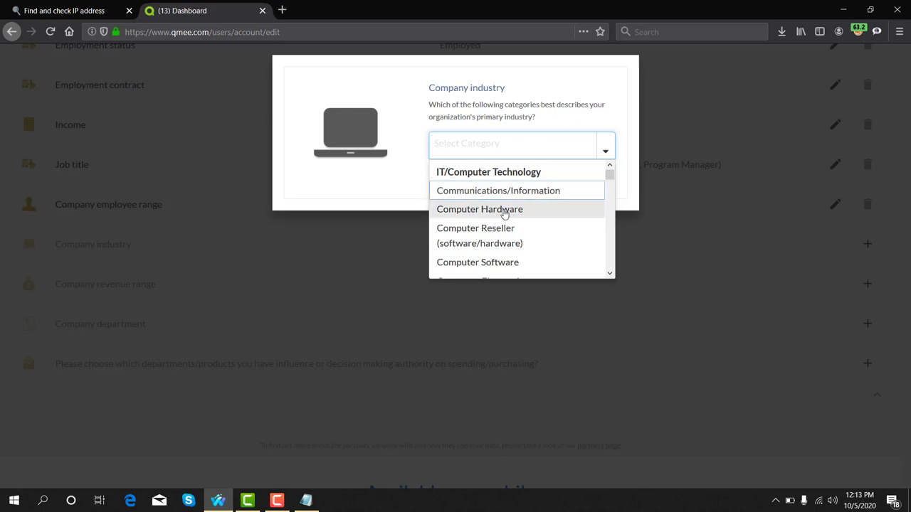
{"action": "left_click", "coordinate": [504, 211]}
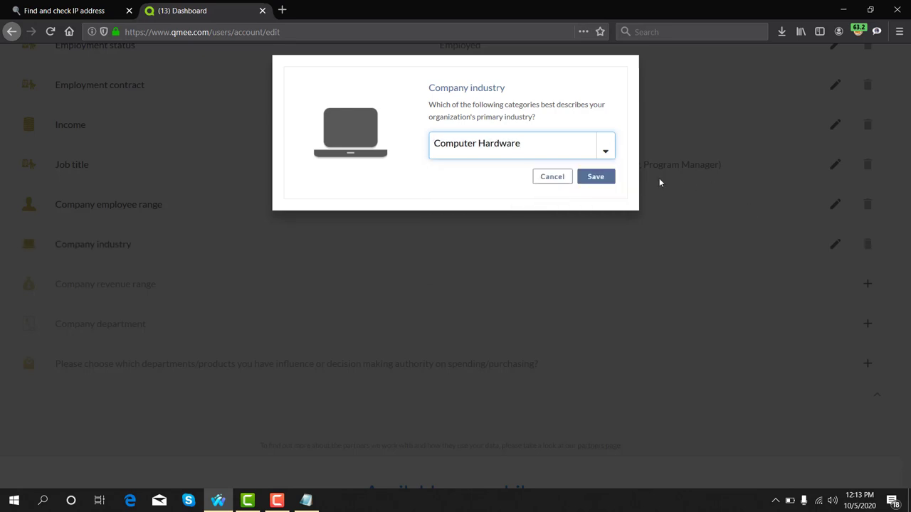
{"action": "left_click", "coordinate": [607, 179]}
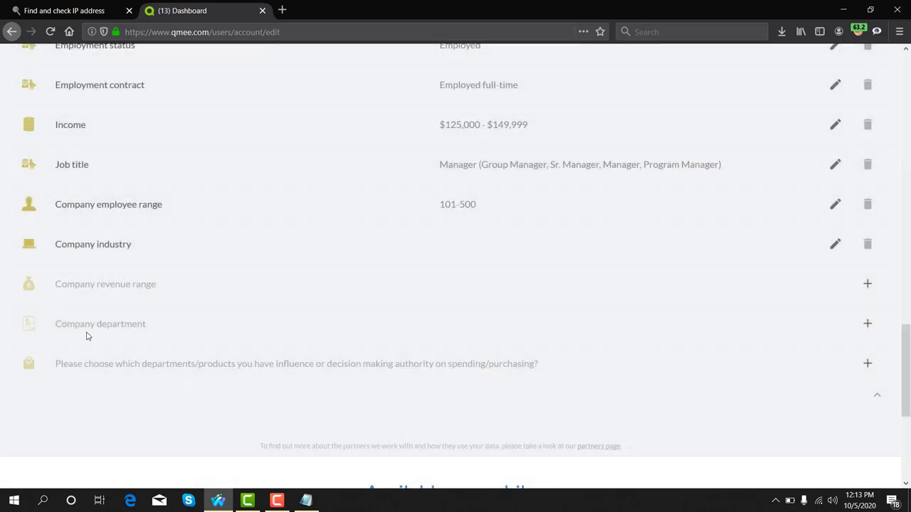
- Choose '$5 Million - $9.99 Million' for Company revenue range and save it
{"action": "left_click_drag", "start_coordinate": [56, 285], "coordinate": [158, 293]}
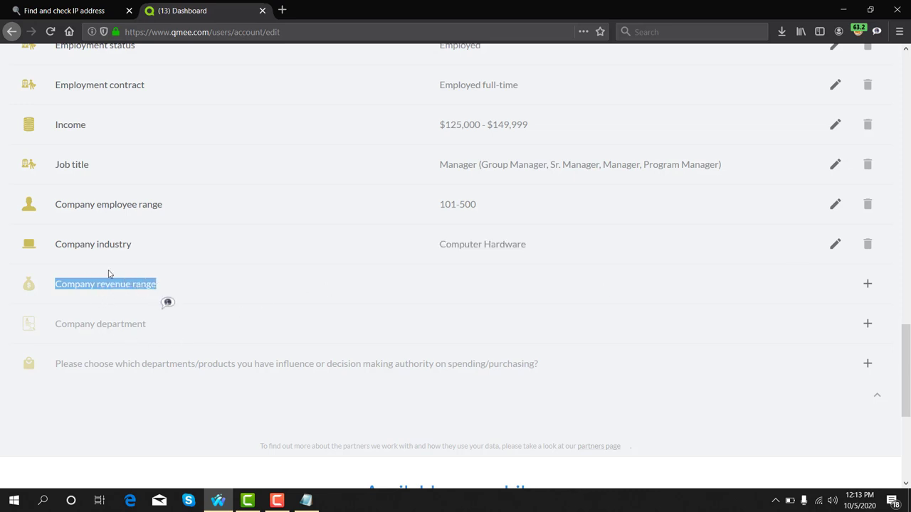
{"action": "left_click", "coordinate": [868, 292]}
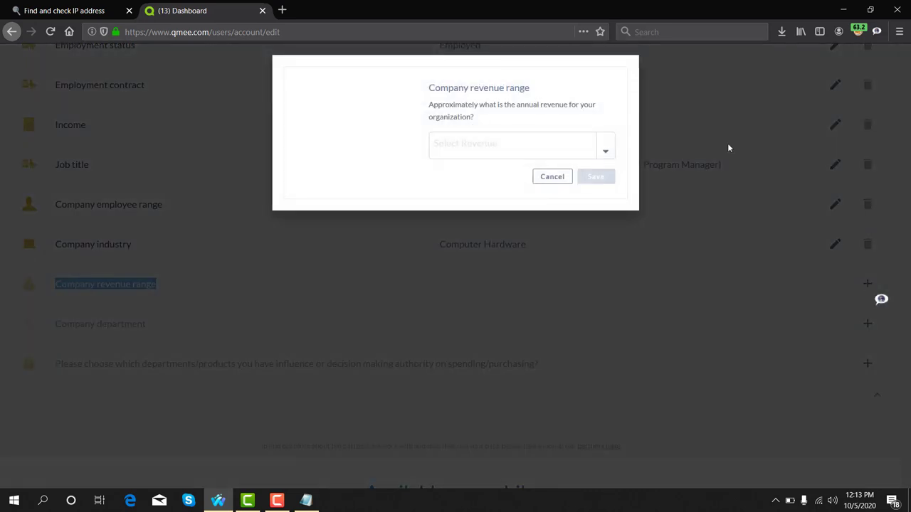
{"action": "left_click", "coordinate": [605, 150]}
{"action": "scroll", "coordinate": [463, 232], "scroll_direction": "down", "scroll_amount": 2}
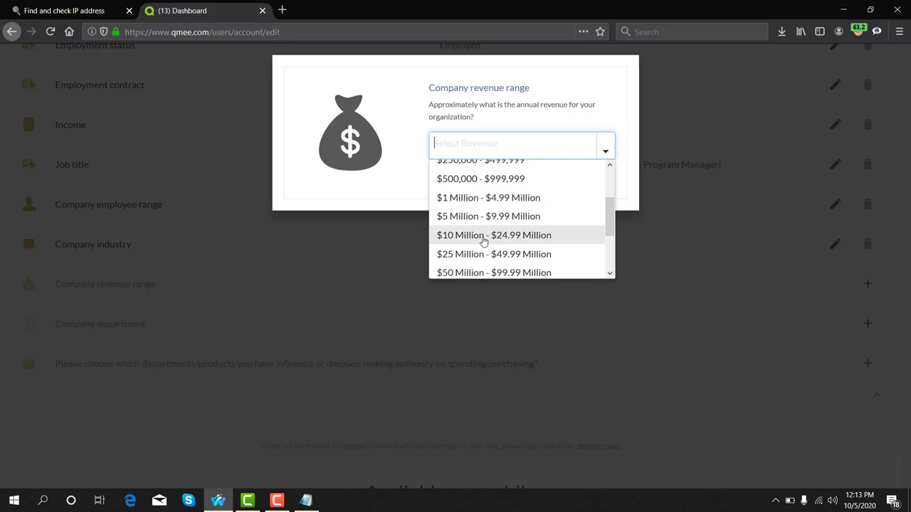
{"action": "left_click", "coordinate": [473, 223]}
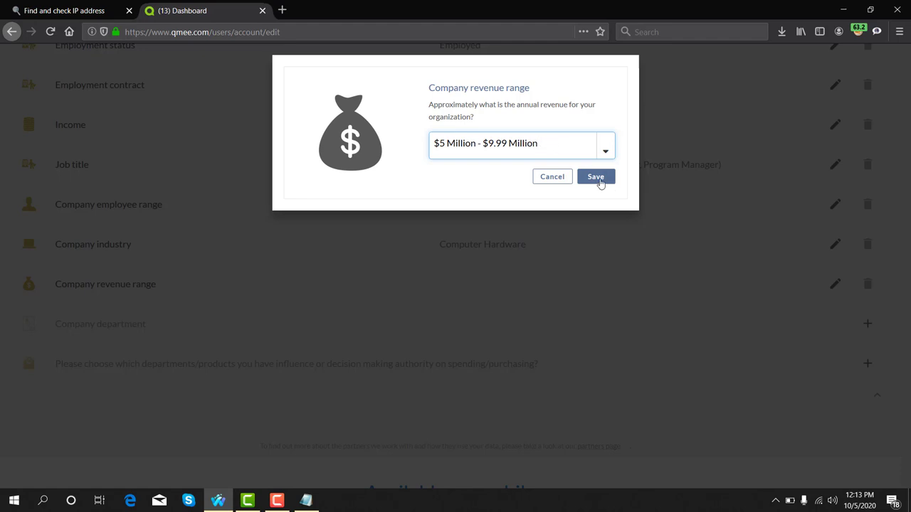
{"action": "left_click", "coordinate": [596, 177]}
{"action": "scroll", "coordinate": [669, 348], "scroll_direction": "down", "scroll_amount": 2}
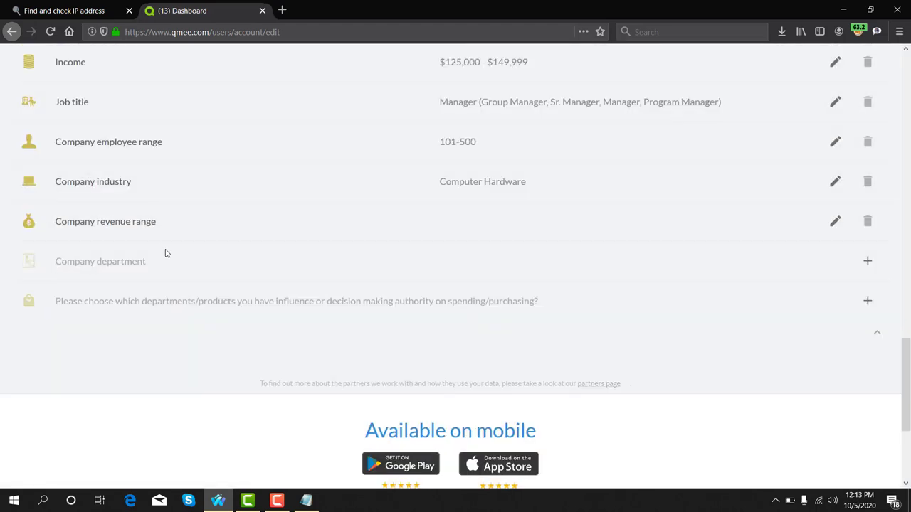
- Save 'Technology Development Software (not only IT)' as the Company department answer
{"action": "left_click_drag", "start_coordinate": [57, 261], "coordinate": [146, 261]}
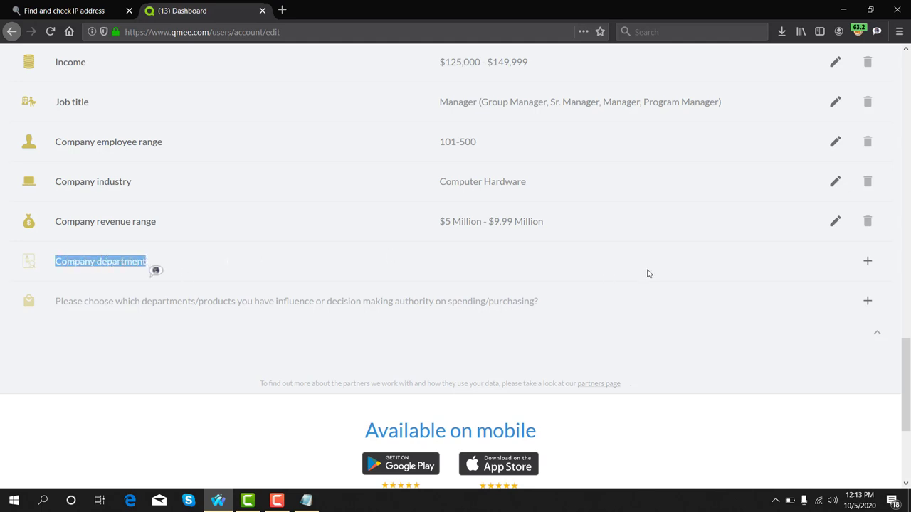
{"action": "left_click", "coordinate": [865, 264]}
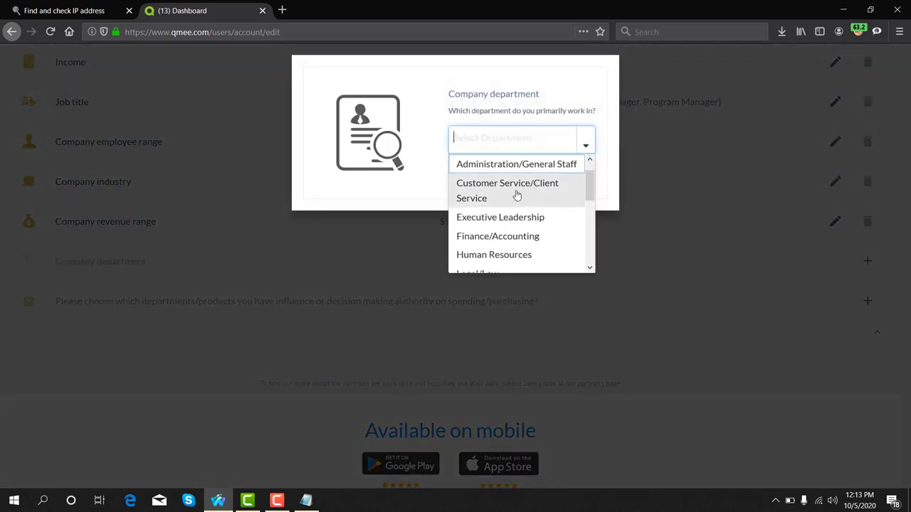
{"action": "scroll", "coordinate": [522, 188], "scroll_direction": "down", "scroll_amount": 2}
{"action": "scroll", "coordinate": [517, 194], "scroll_direction": "down", "scroll_amount": 4}
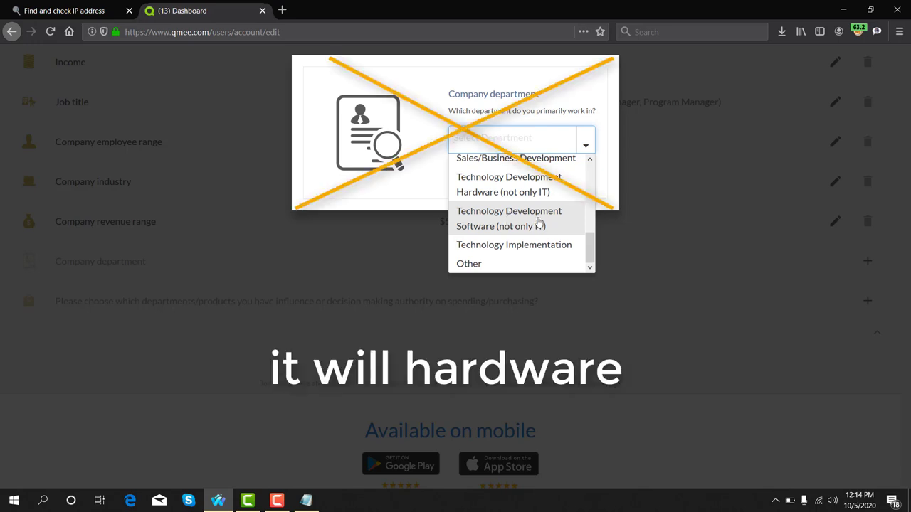
{"action": "left_click", "coordinate": [539, 222]}
{"action": "left_click", "coordinate": [578, 175]}
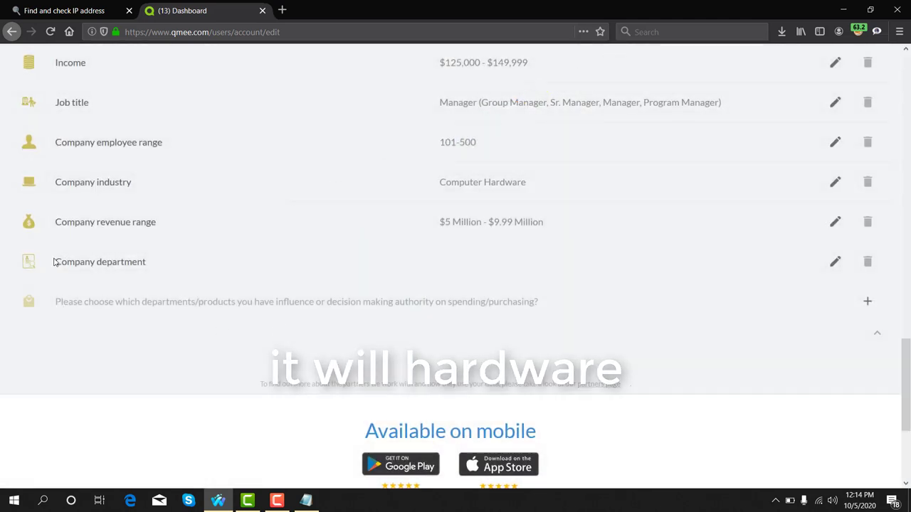
{"action": "left_click_drag", "start_coordinate": [56, 261], "coordinate": [160, 277]}
{"action": "left_click", "coordinate": [124, 261]}
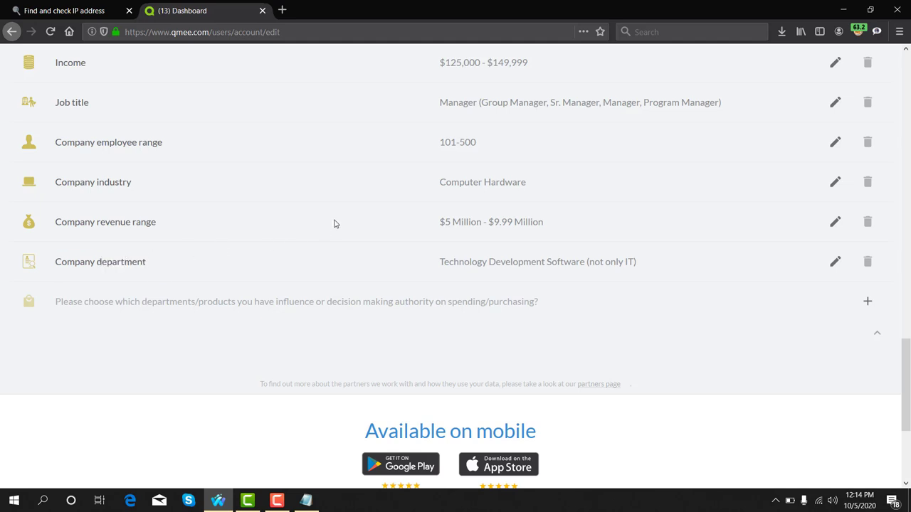
{"action": "scroll", "coordinate": [213, 231], "scroll_direction": "down", "scroll_amount": 2}
- Select IT Software as the purchasing-influence answer and save it
{"action": "left_click_drag", "start_coordinate": [57, 238], "coordinate": [531, 239]}
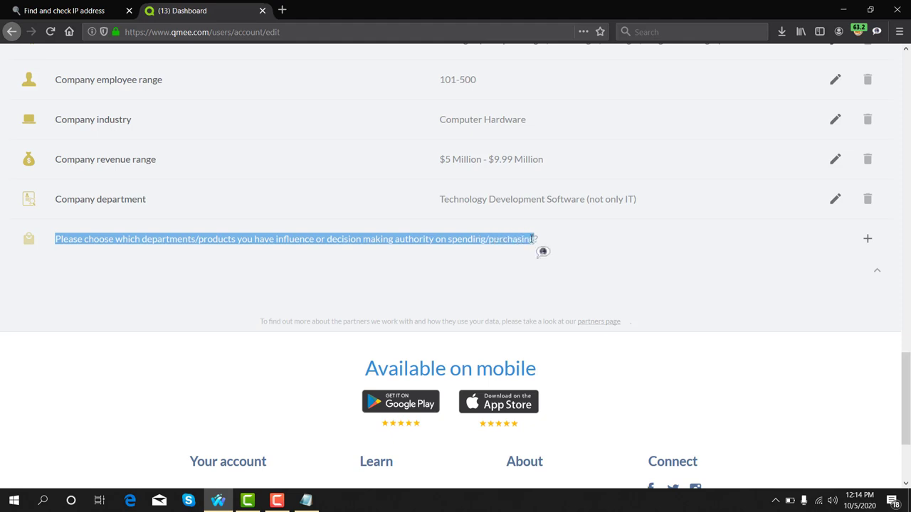
{"action": "left_click", "coordinate": [868, 242]}
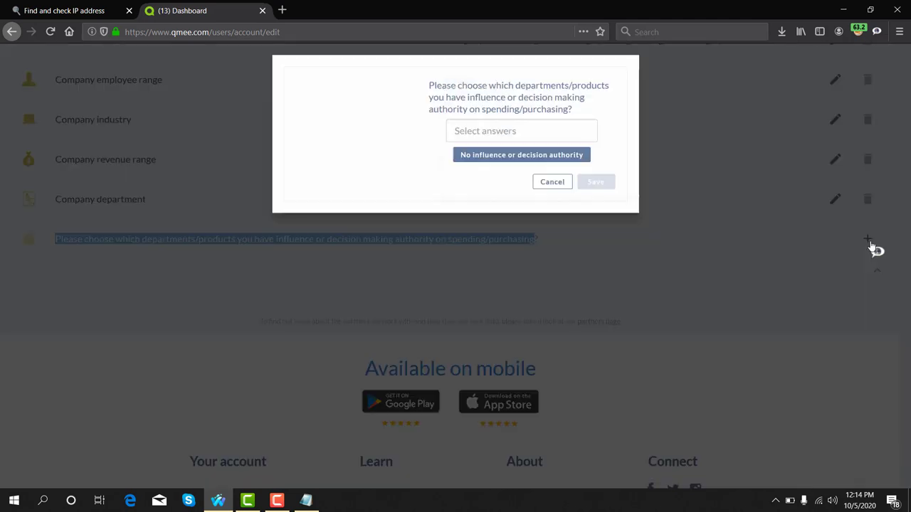
{"action": "left_click", "coordinate": [514, 126]}
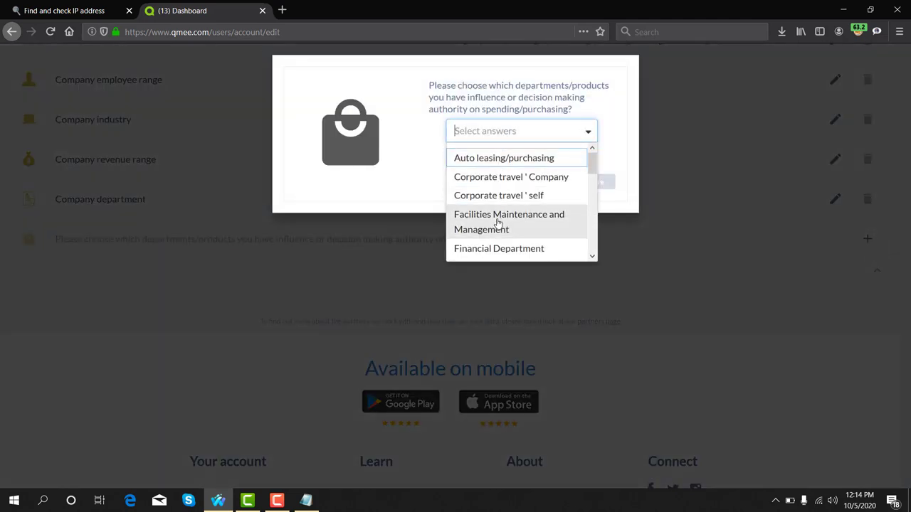
{"action": "scroll", "coordinate": [512, 200], "scroll_direction": "down", "scroll_amount": 2}
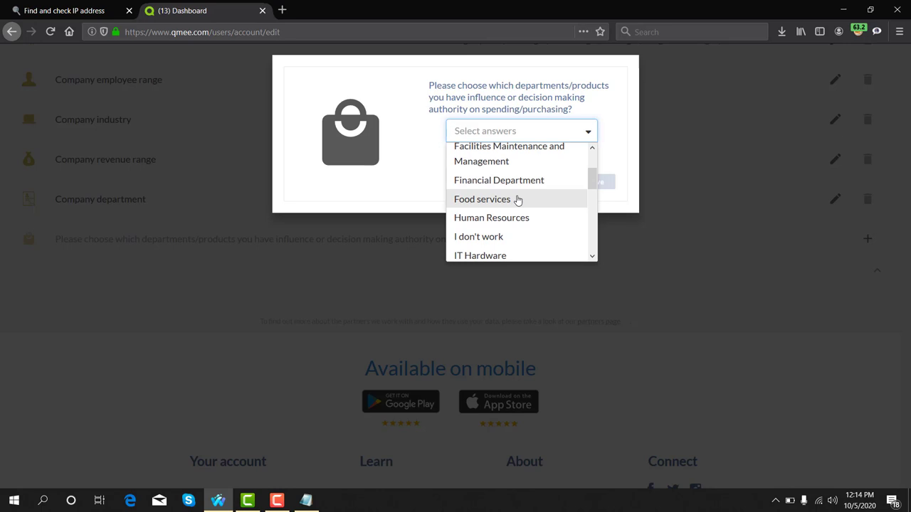
{"action": "scroll", "coordinate": [512, 181], "scroll_direction": "down", "scroll_amount": 3}
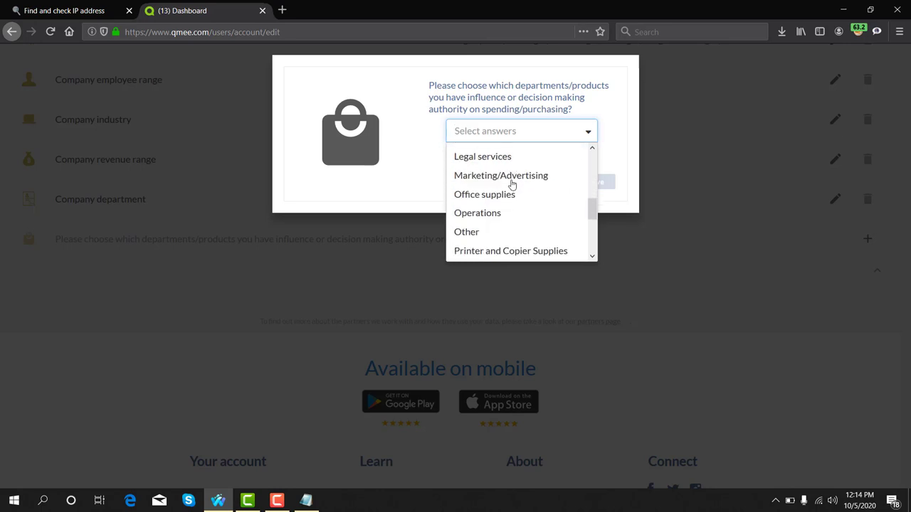
{"action": "scroll", "coordinate": [508, 181], "scroll_direction": "up", "scroll_amount": 2}
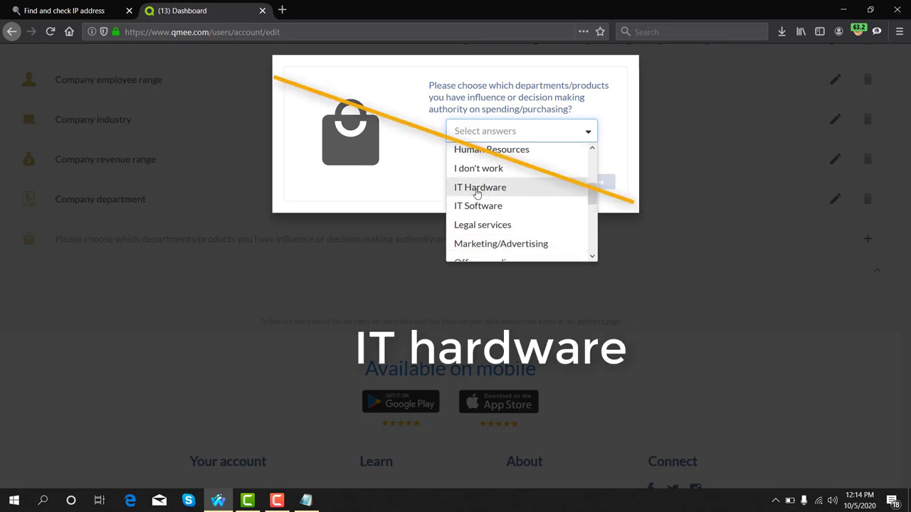
{"action": "left_click", "coordinate": [470, 207]}
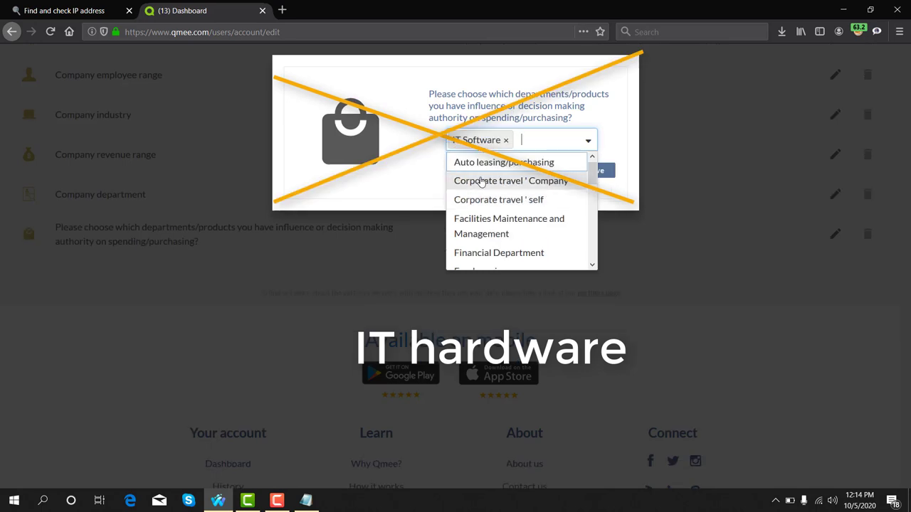
{"action": "scroll", "coordinate": [491, 189], "scroll_direction": "down", "scroll_amount": 5}
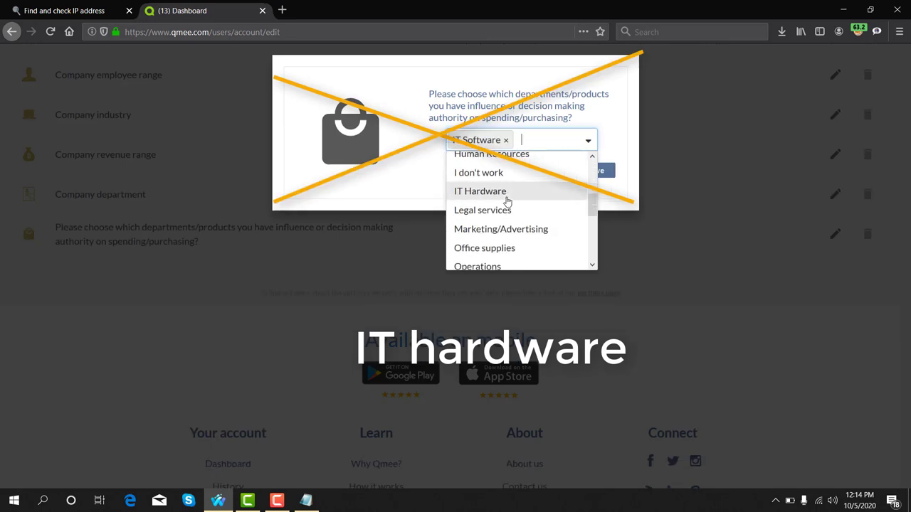
{"action": "scroll", "coordinate": [507, 200], "scroll_direction": "down", "scroll_amount": 2}
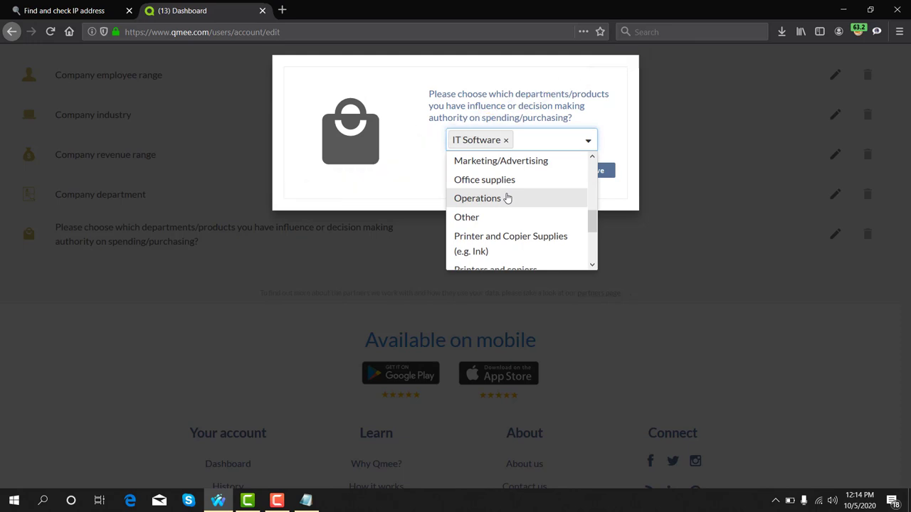
{"action": "scroll", "coordinate": [507, 198], "scroll_direction": "down", "scroll_amount": 2}
{"action": "scroll", "coordinate": [507, 199], "scroll_direction": "down", "scroll_amount": 1}
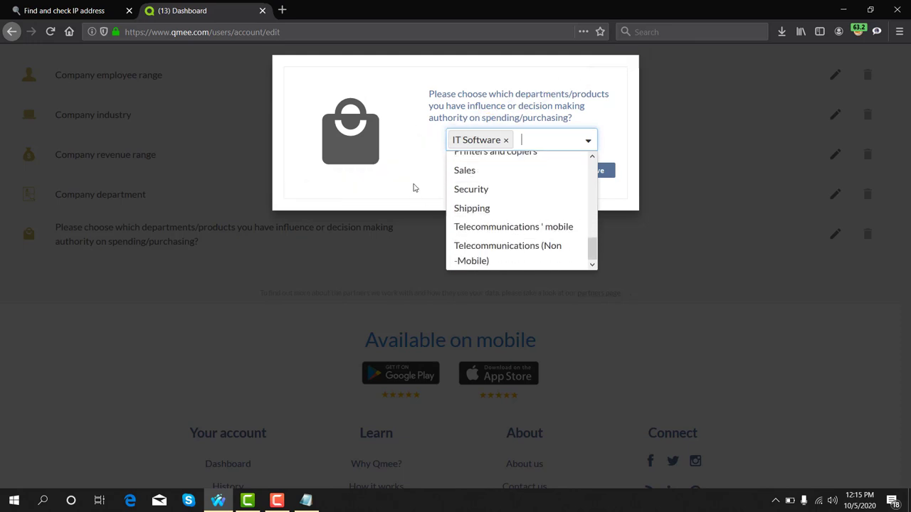
{"action": "left_click", "coordinate": [432, 185]}
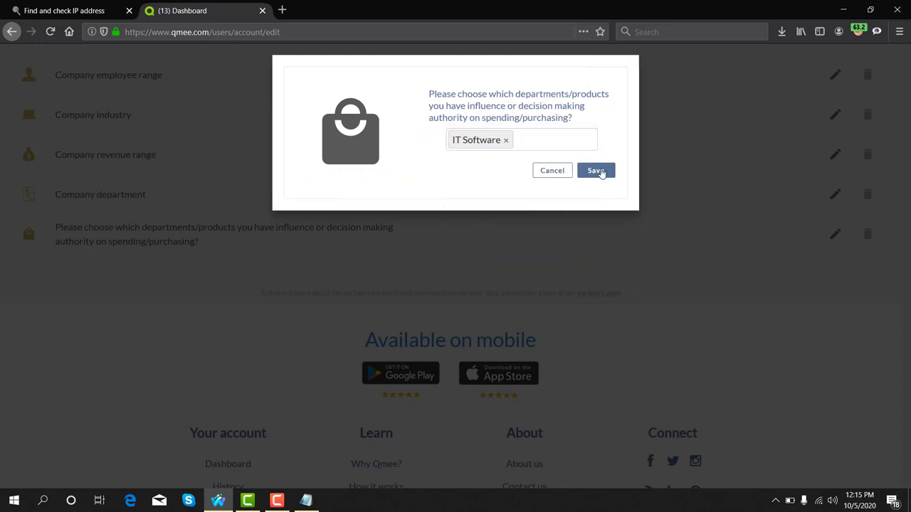
{"action": "left_click", "coordinate": [595, 171]}
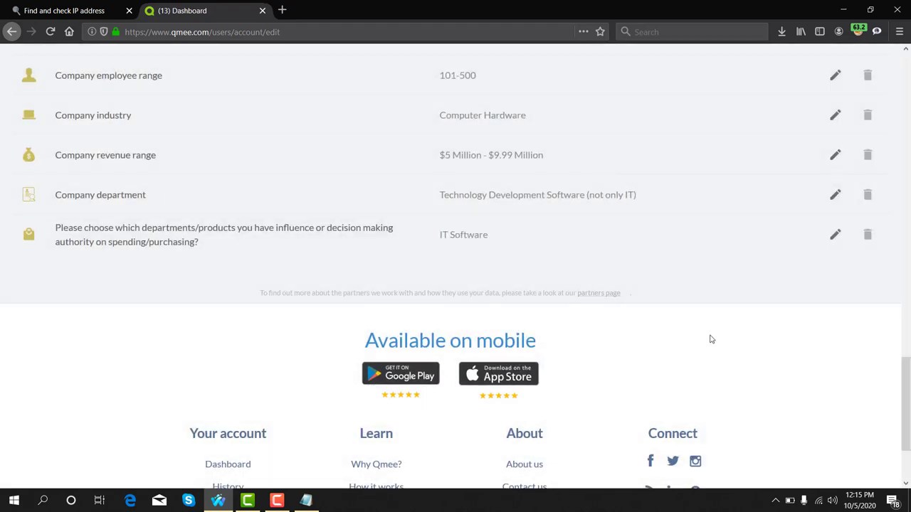
- Step through all four profile tour tips and finish the tour
{"action": "scroll", "coordinate": [704, 361], "scroll_direction": "up", "scroll_amount": 15}
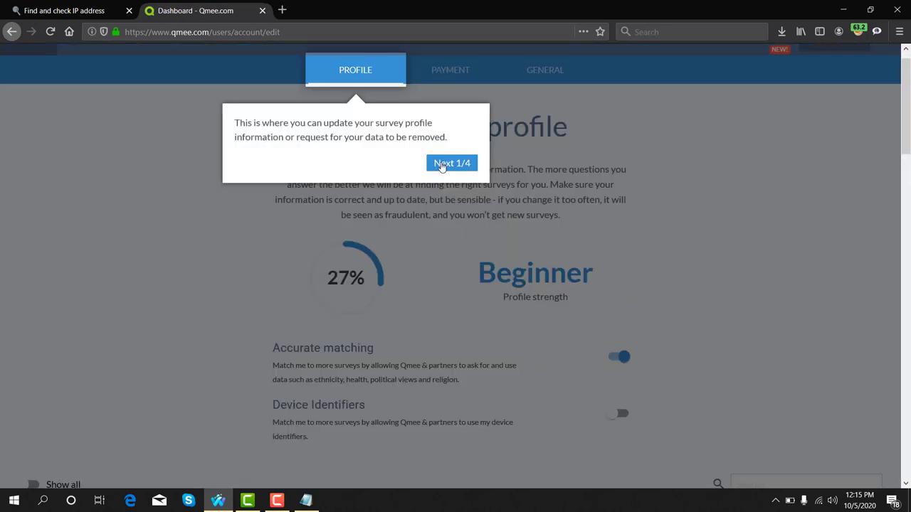
{"action": "left_click", "coordinate": [451, 162]}
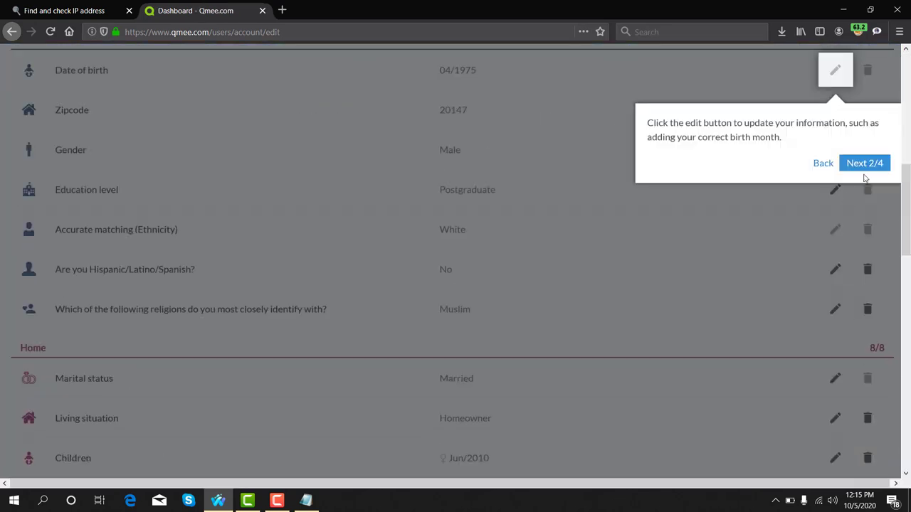
{"action": "left_click", "coordinate": [867, 164]}
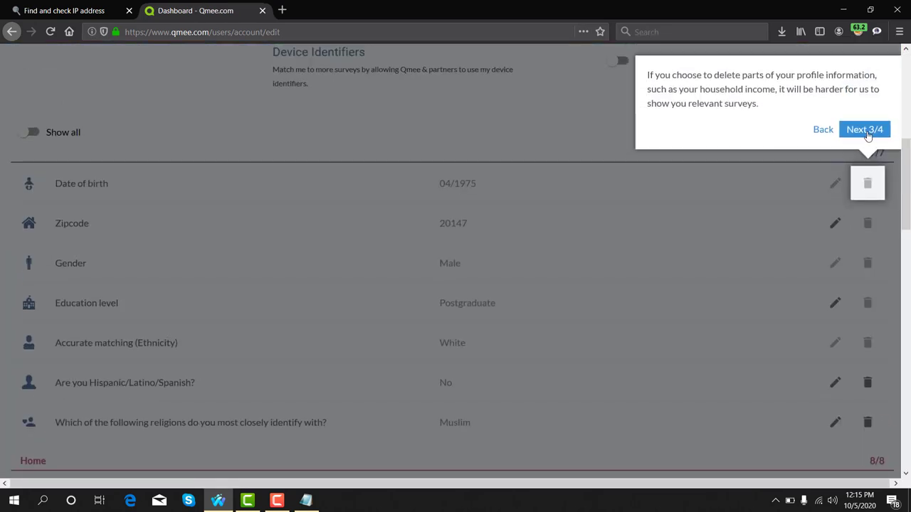
{"action": "left_click", "coordinate": [868, 134]}
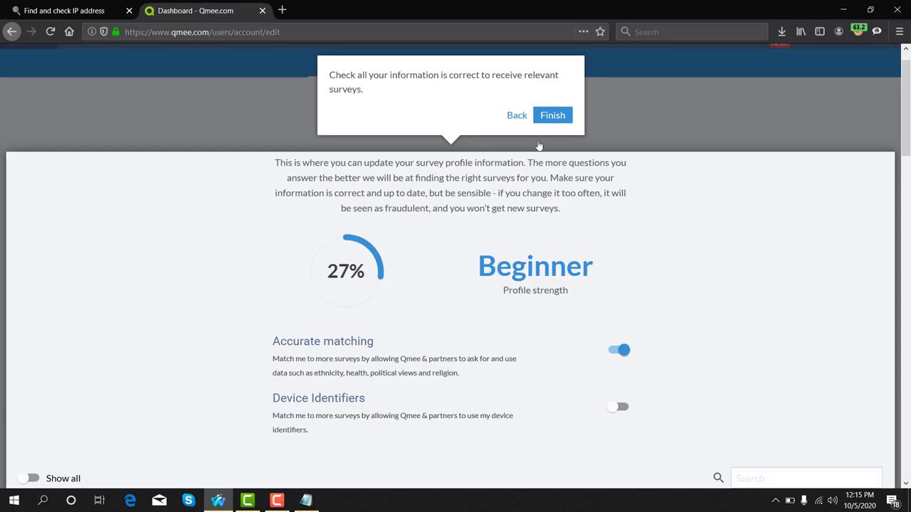
{"action": "left_click", "coordinate": [552, 117]}
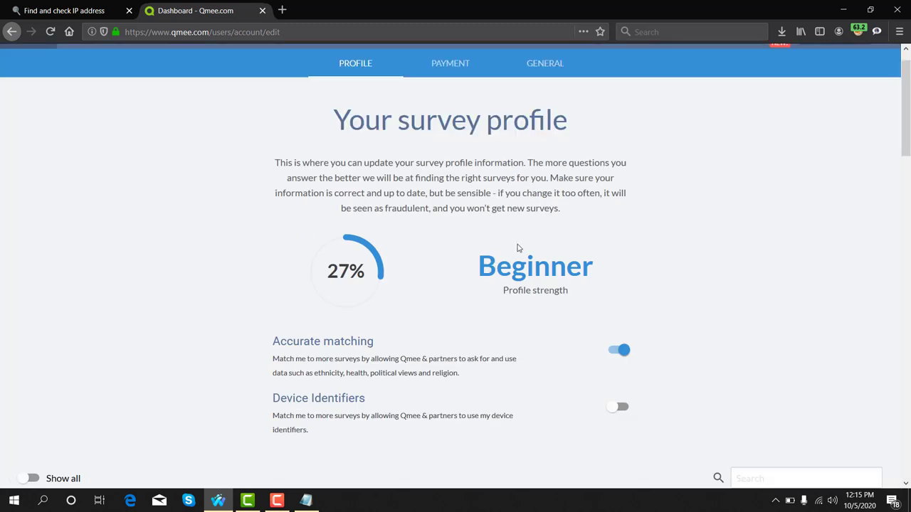
{"action": "scroll", "coordinate": [518, 247], "scroll_direction": "down", "scroll_amount": 1}
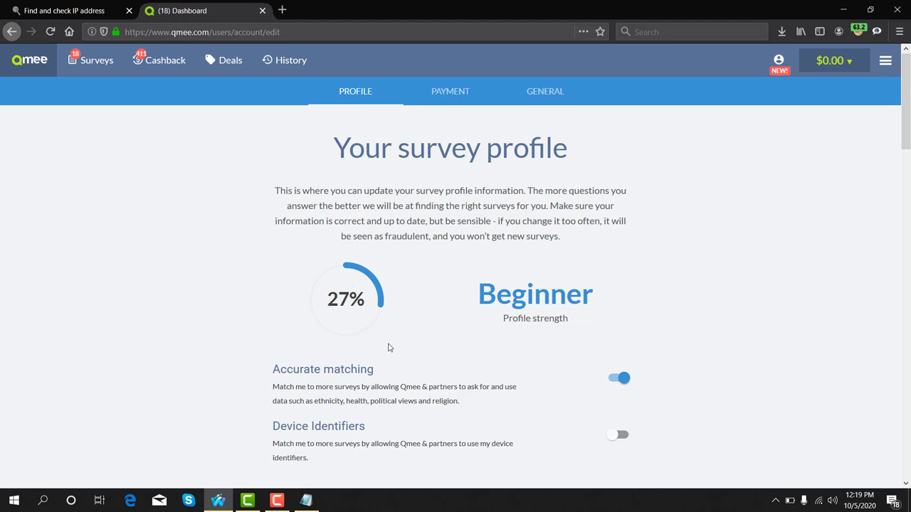
- Browse the Surveys grid, led by the $1.40 Trending topics survey
{"action": "left_click", "coordinate": [90, 61]}
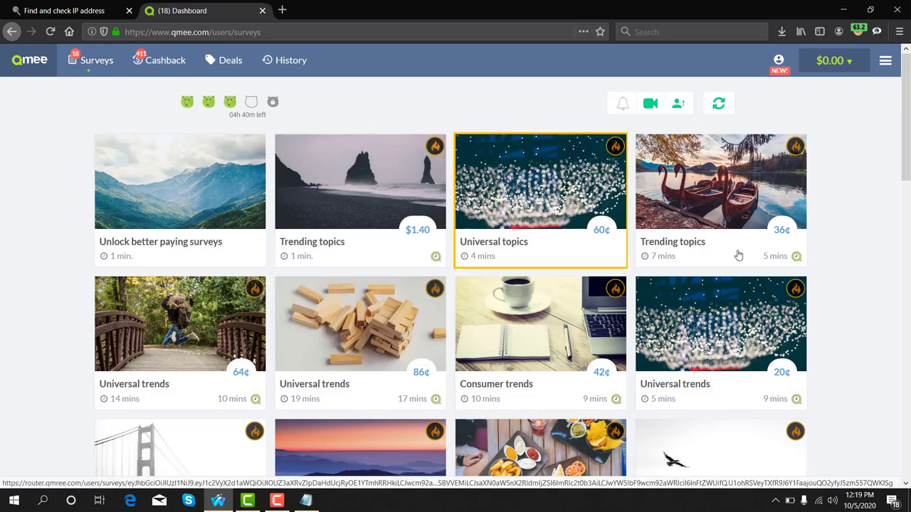
{"action": "scroll", "coordinate": [489, 344], "scroll_direction": "down", "scroll_amount": 2}
{"action": "scroll", "coordinate": [488, 344], "scroll_direction": "down", "scroll_amount": 1}
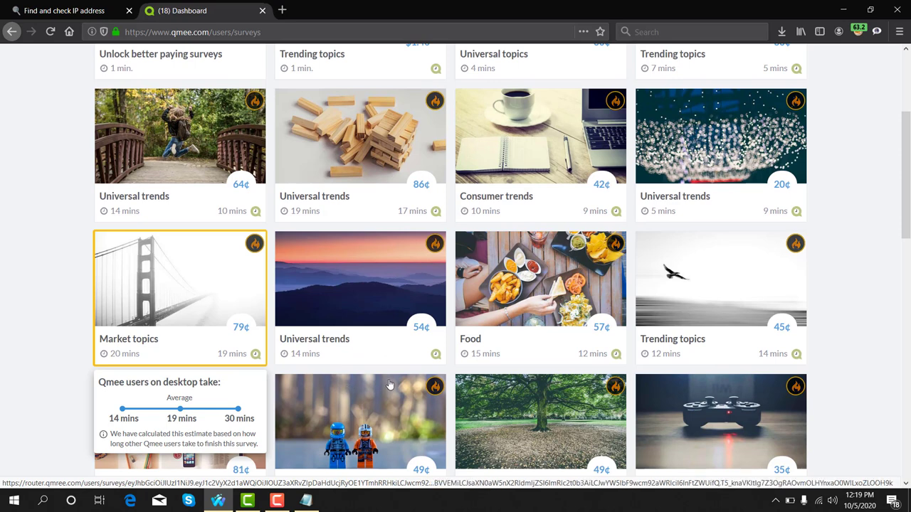
{"action": "mouse_move", "coordinate": [373, 276]}
{"action": "mouse_move", "coordinate": [586, 352]}
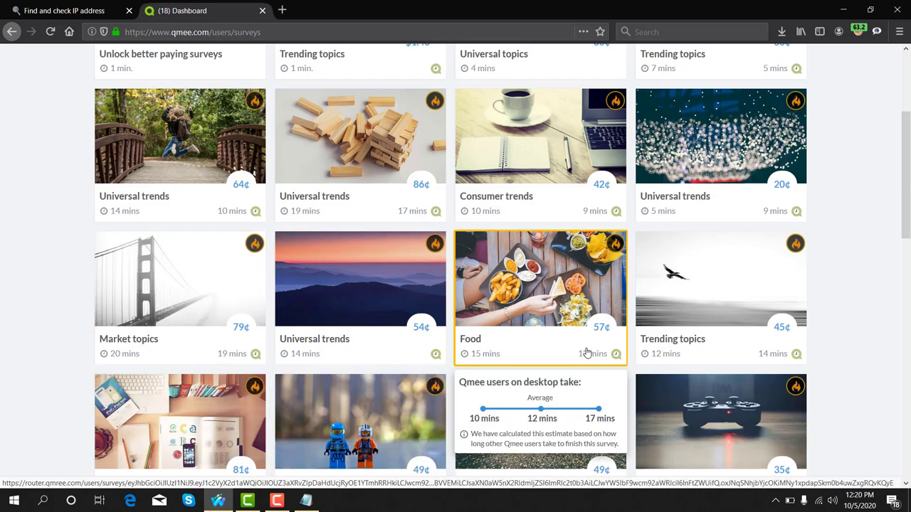
{"action": "scroll", "coordinate": [588, 349], "scroll_direction": "up", "scroll_amount": 3}
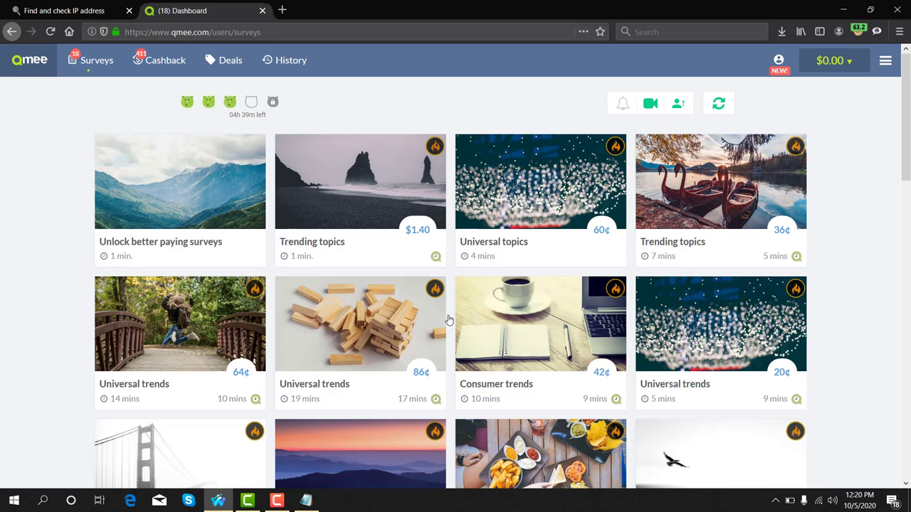
{"action": "mouse_move", "coordinate": [417, 344]}
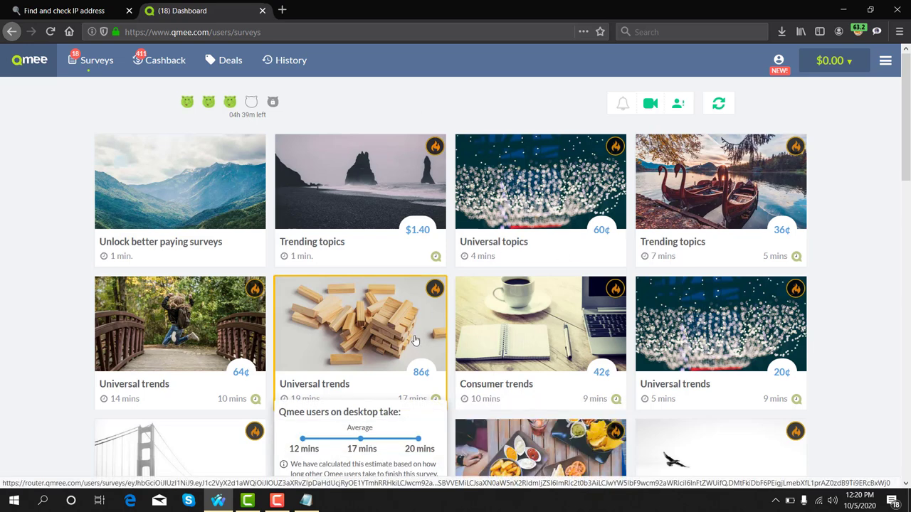